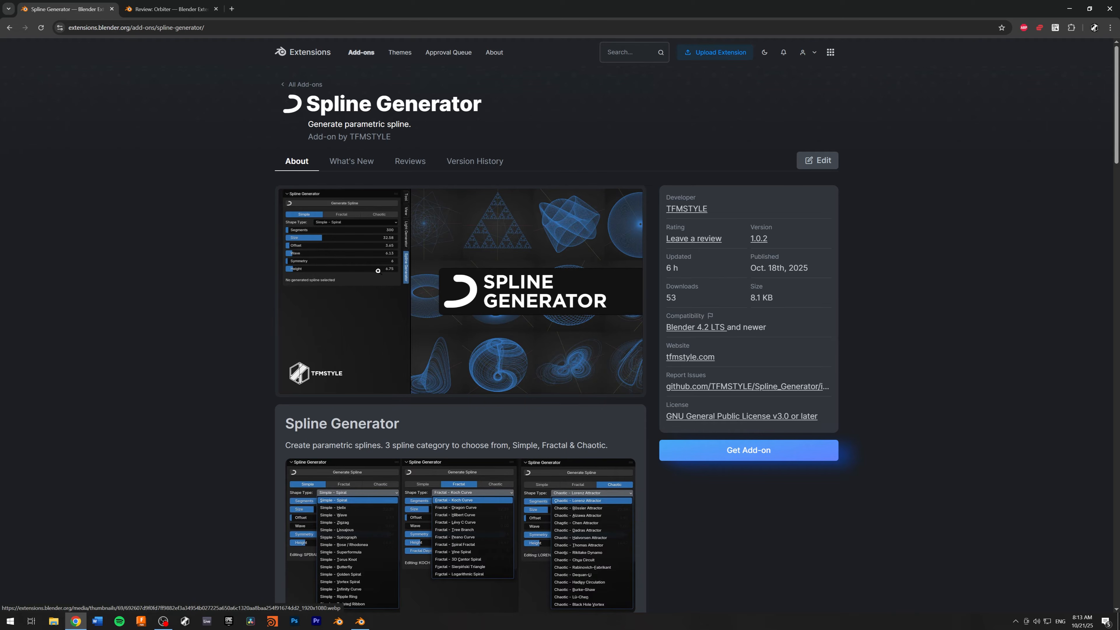
# - Examine the Spline Generator extension page, including its shape lists, feature notes and attractor, torus and rhodonea preset previews
pyautogui.scroll(-3, 378, 271)
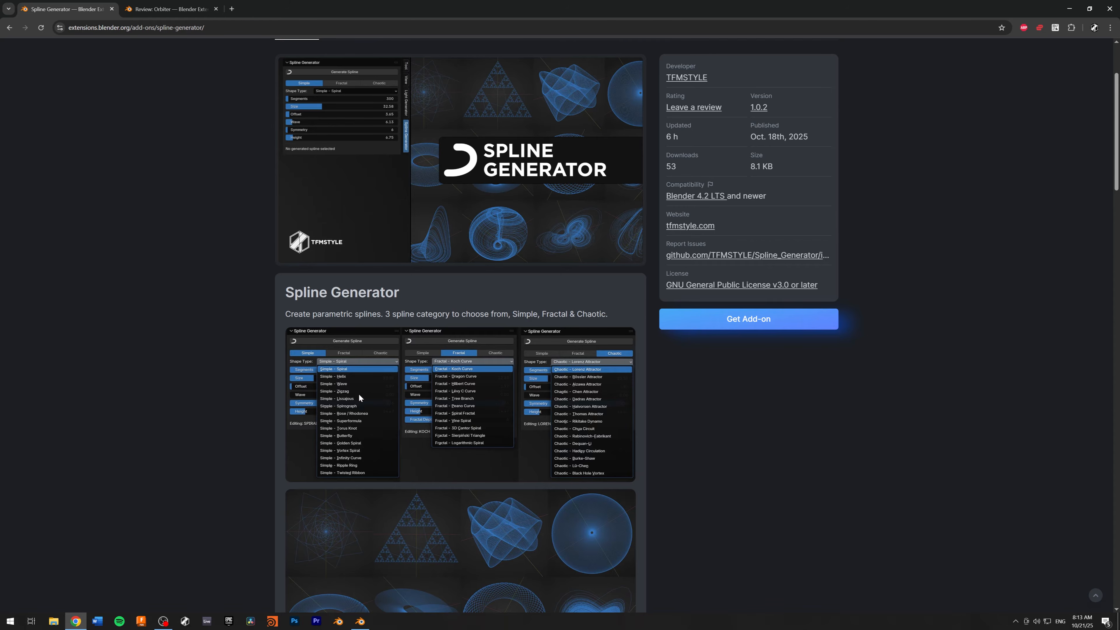
pyautogui.scroll(-10, 555, 364)
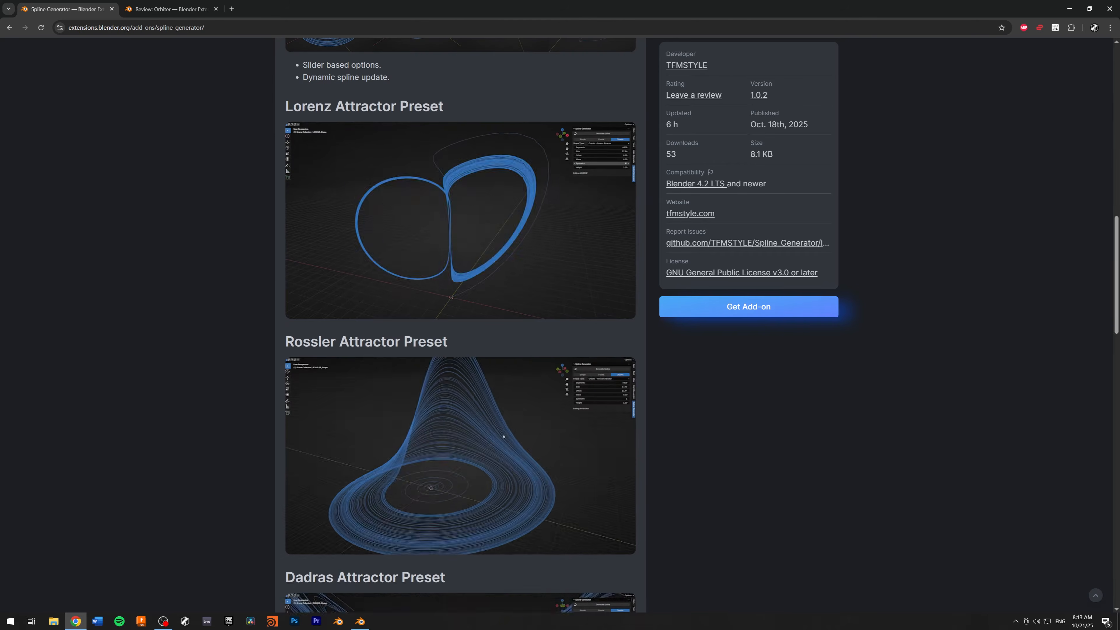
pyautogui.scroll(-10, 449, 331)
pyautogui.scroll(3, 449, 327)
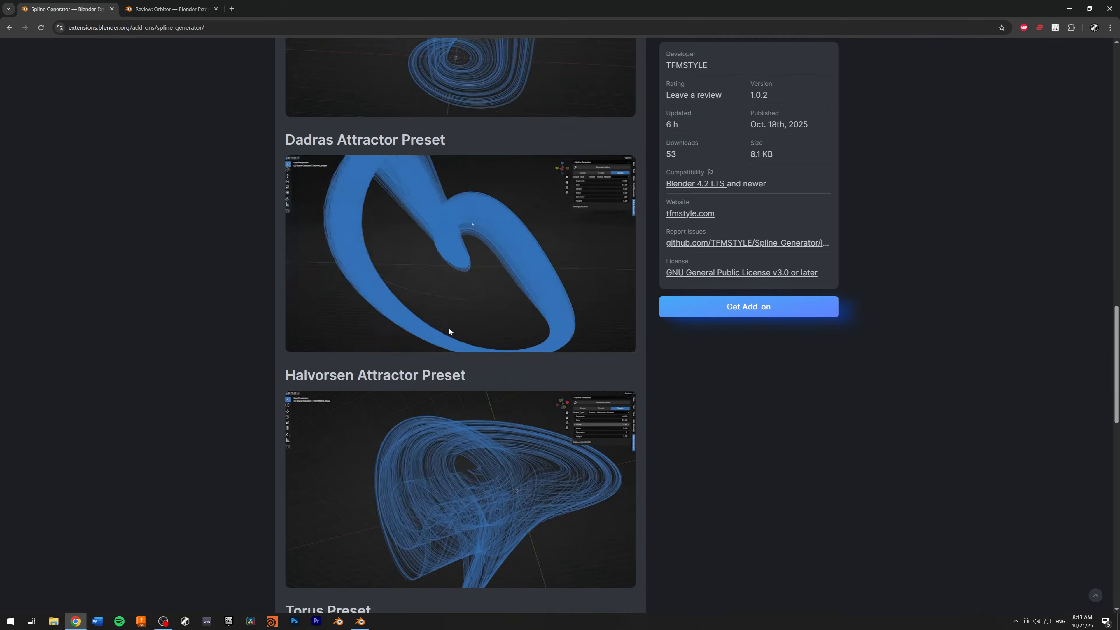
pyautogui.scroll(6, 437, 220)
pyautogui.scroll(-15, 487, 324)
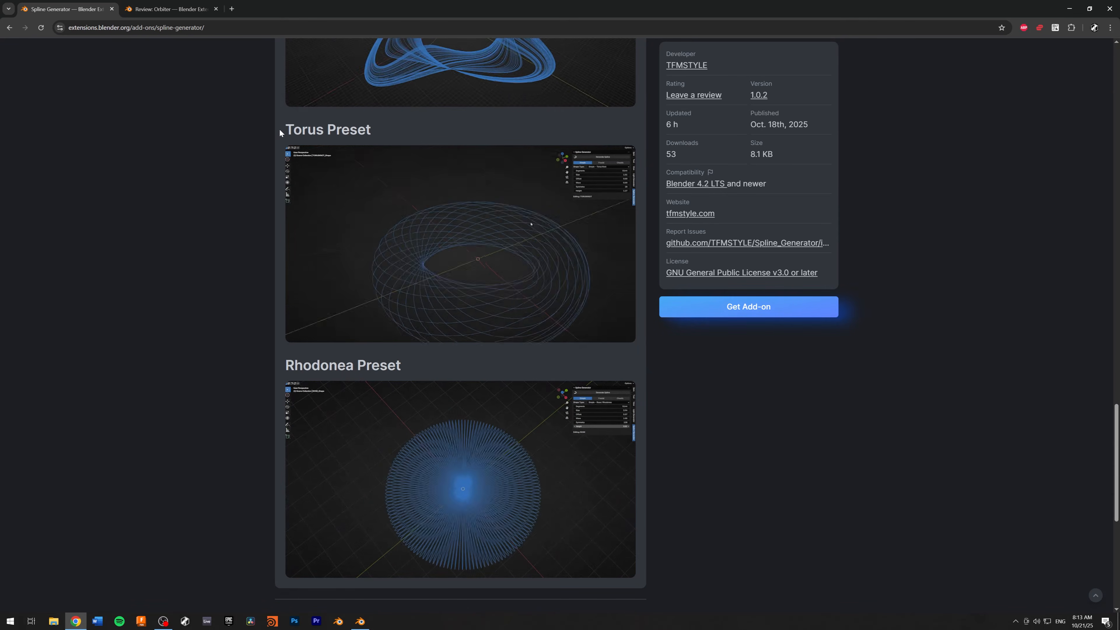
pyautogui.scroll(20, 427, 274)
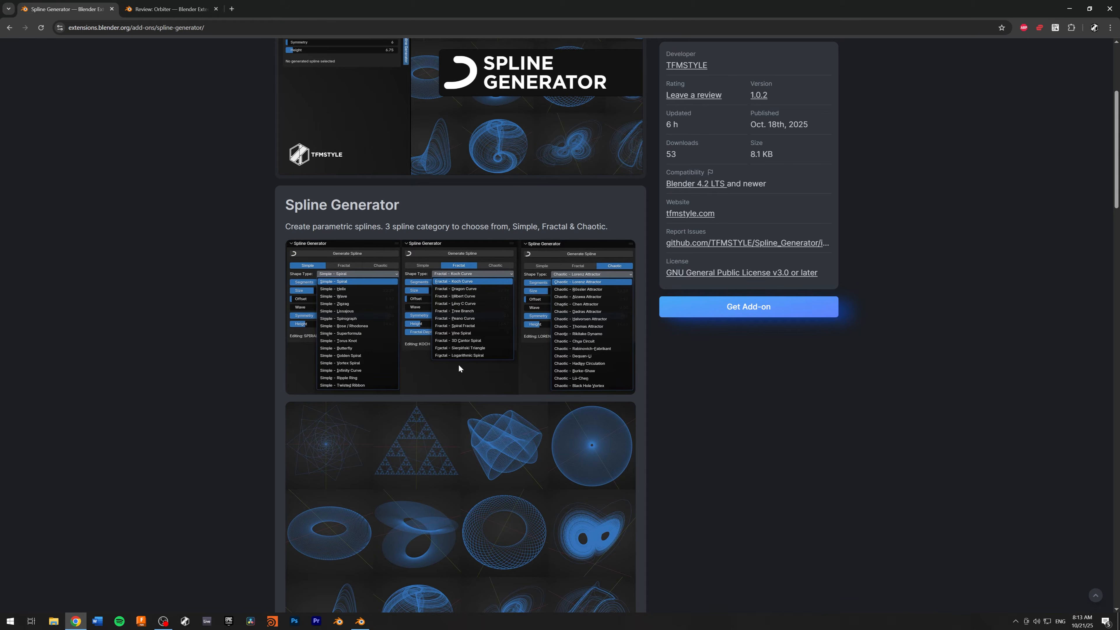
pyautogui.scroll(5, 426, 329)
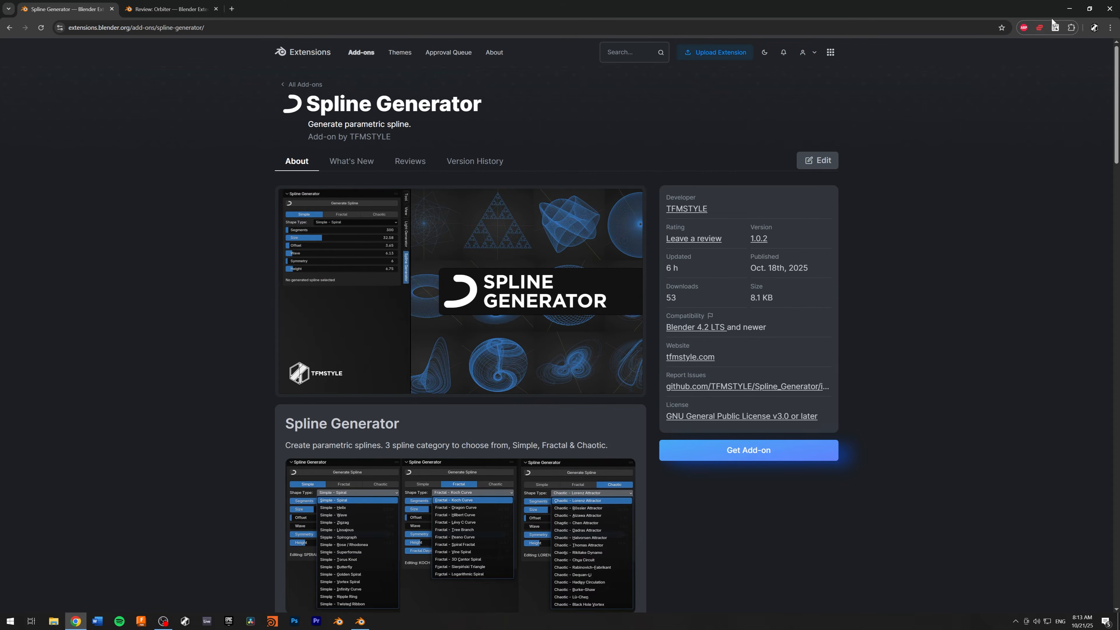
# - Switch to Blender and view the details of the installed Spline Generator extension in the preferences
pyautogui.click(1069, 8)
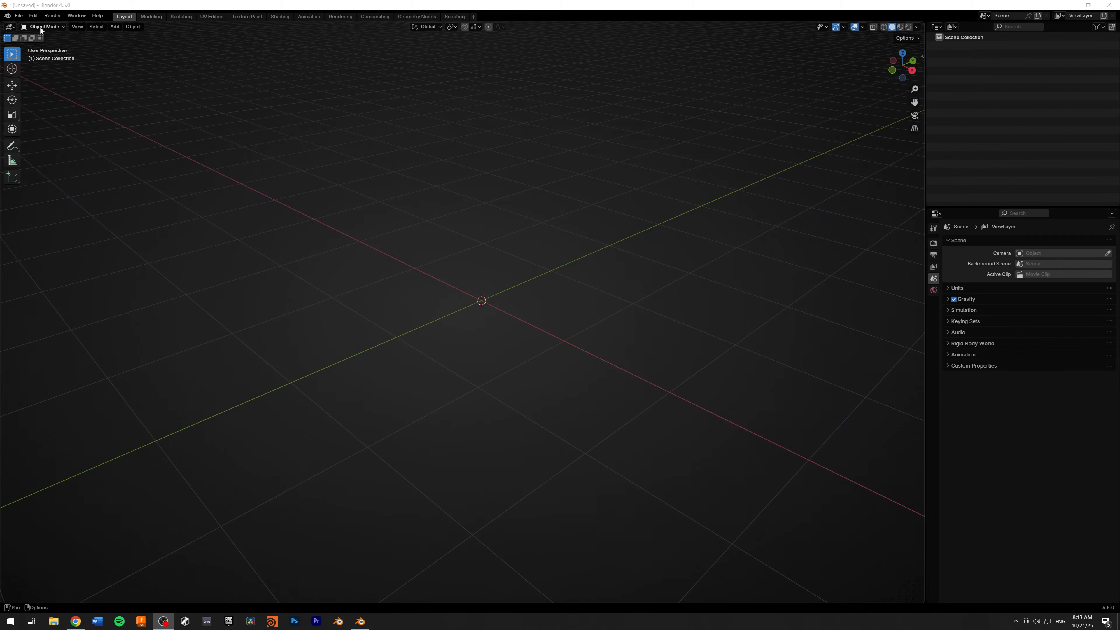
pyautogui.click(34, 15)
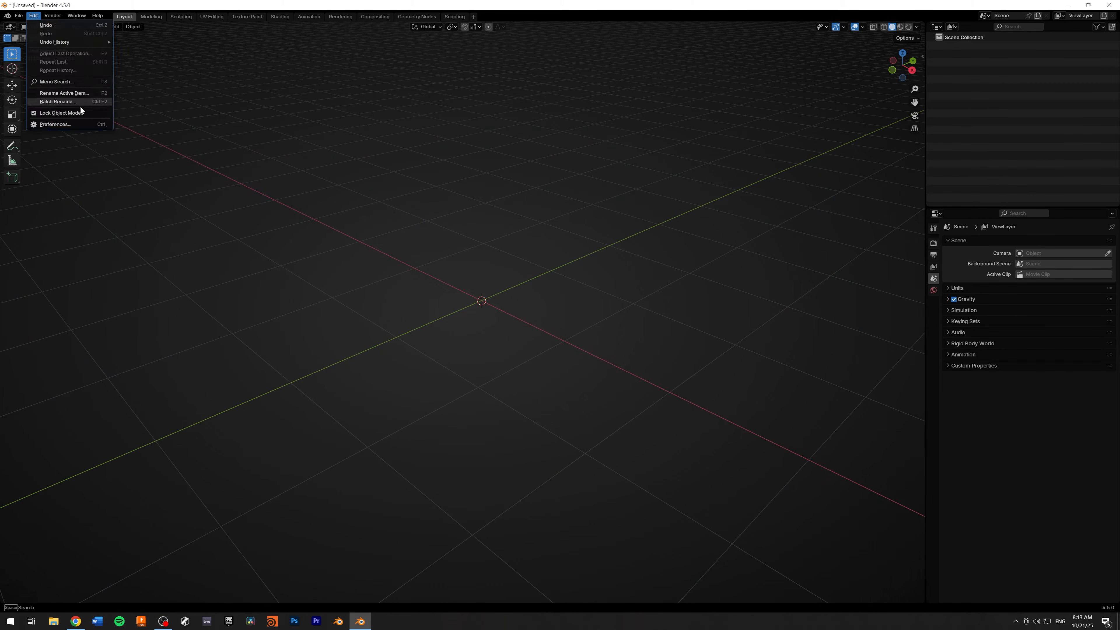
pyautogui.click(71, 127)
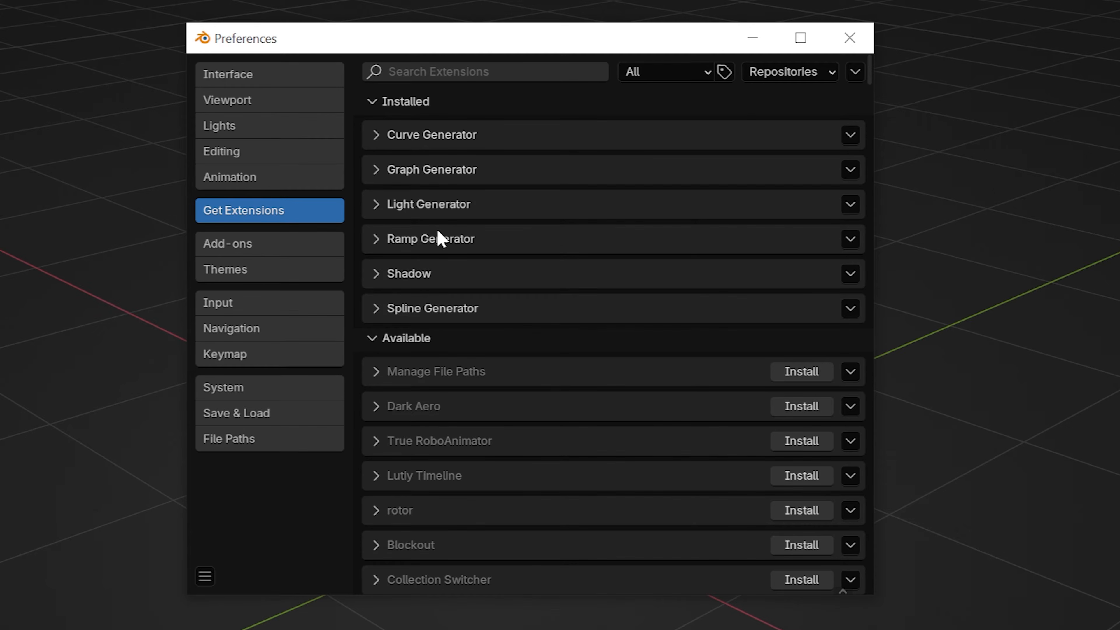
pyautogui.click(377, 309)
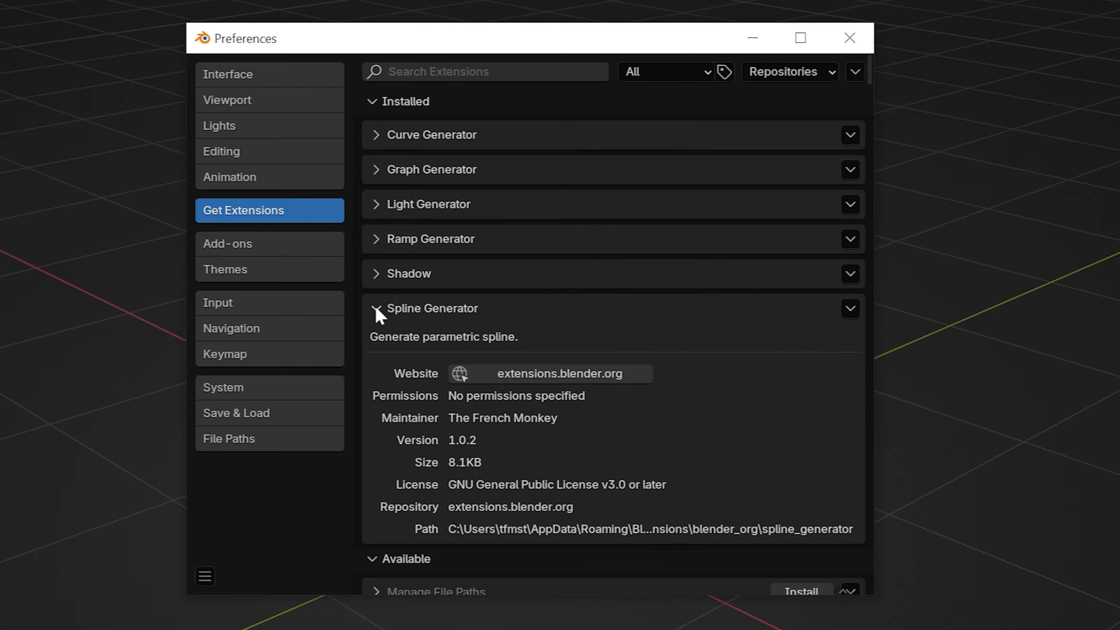
pyautogui.click(377, 309)
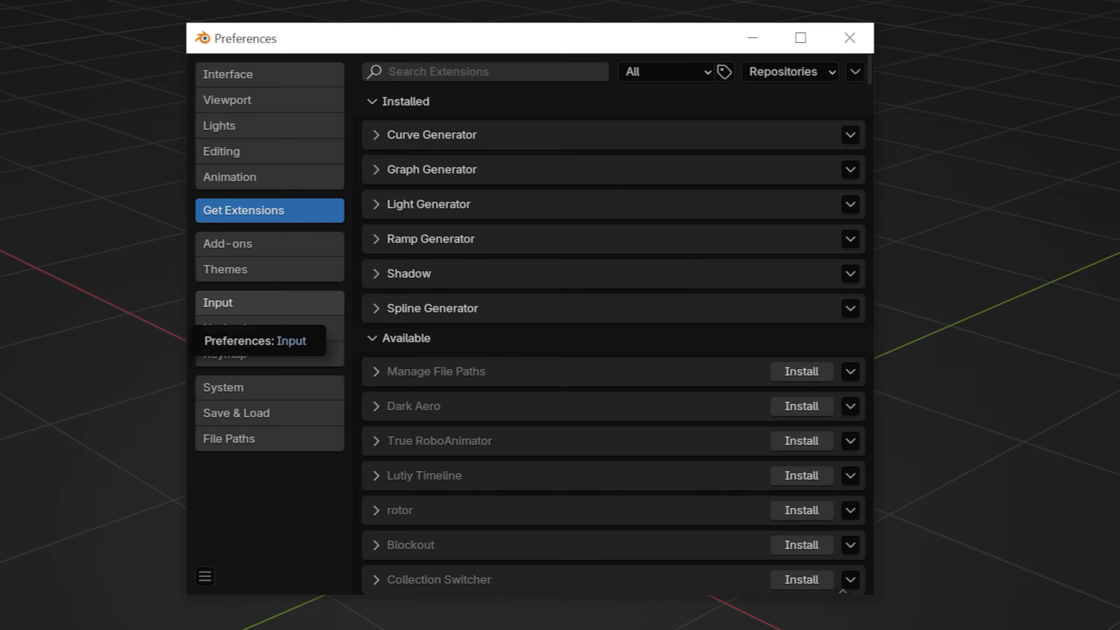
# - View the details of the installed Shadow theme extension and close the preferences
pyautogui.click(377, 275)
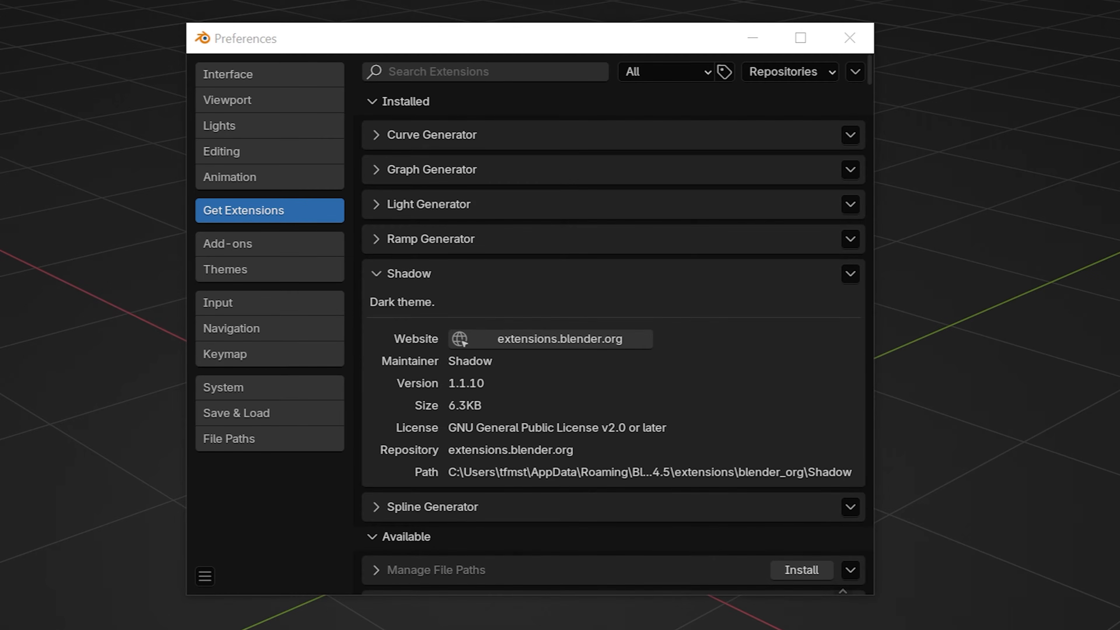
pyautogui.click(401, 284)
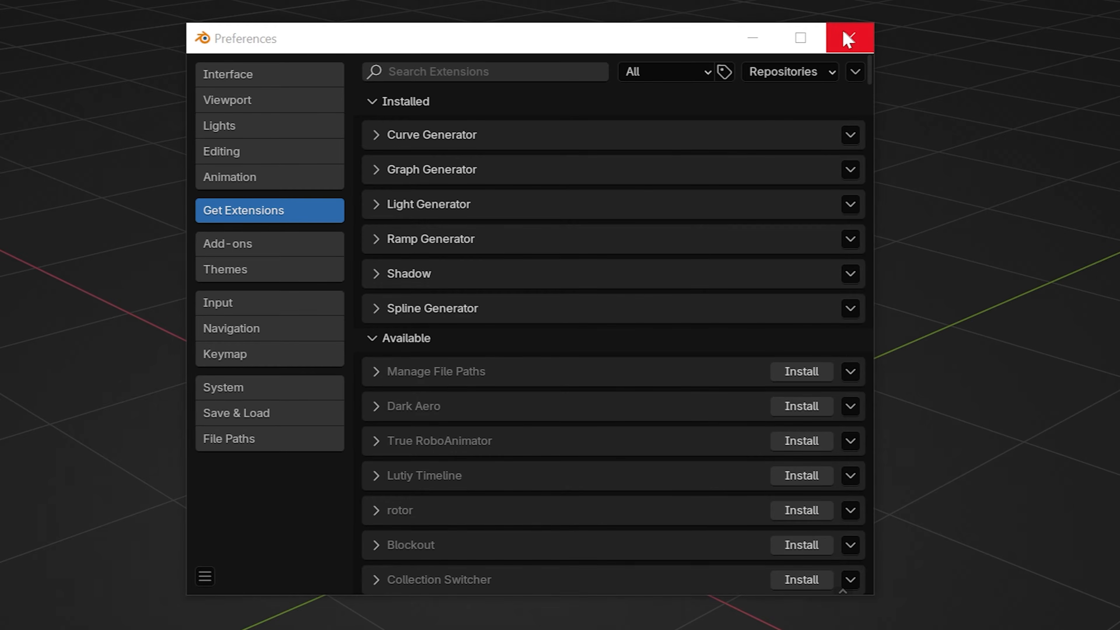
pyautogui.click(850, 38)
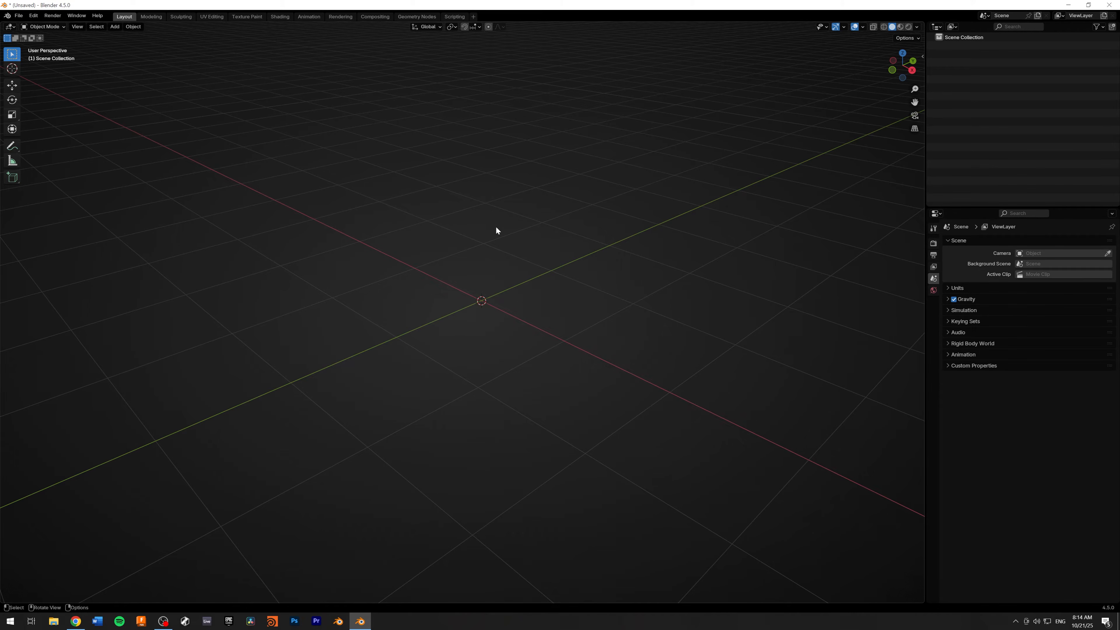
# - Display the Spline Generator settings beside the 3D viewport and widen their area
pyautogui.press('n')
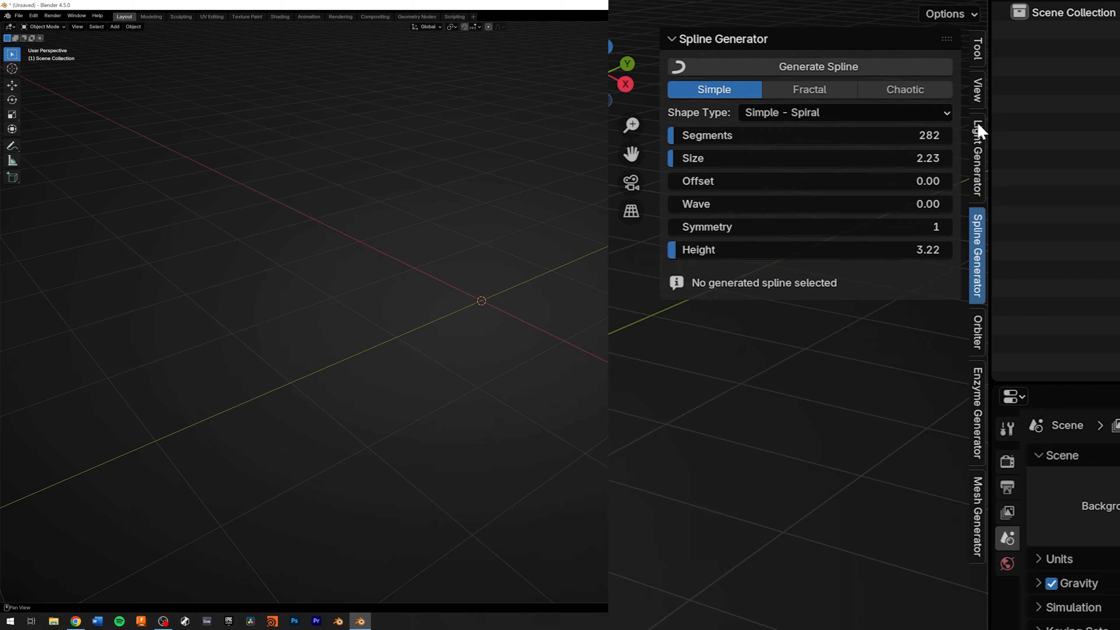
pyautogui.click(978, 159)
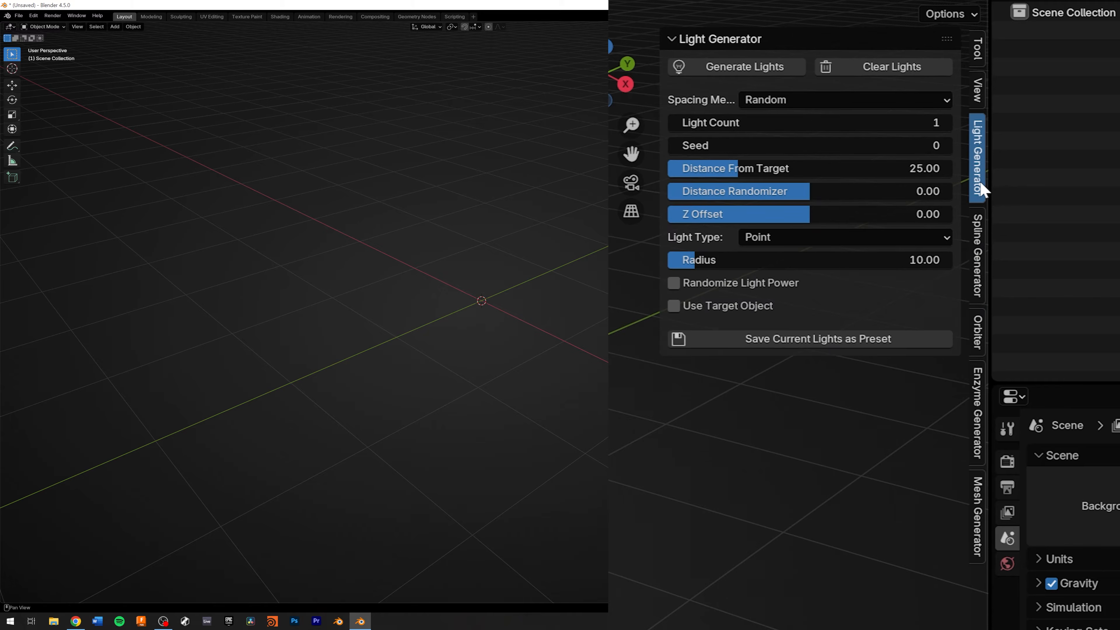
pyautogui.click(978, 265)
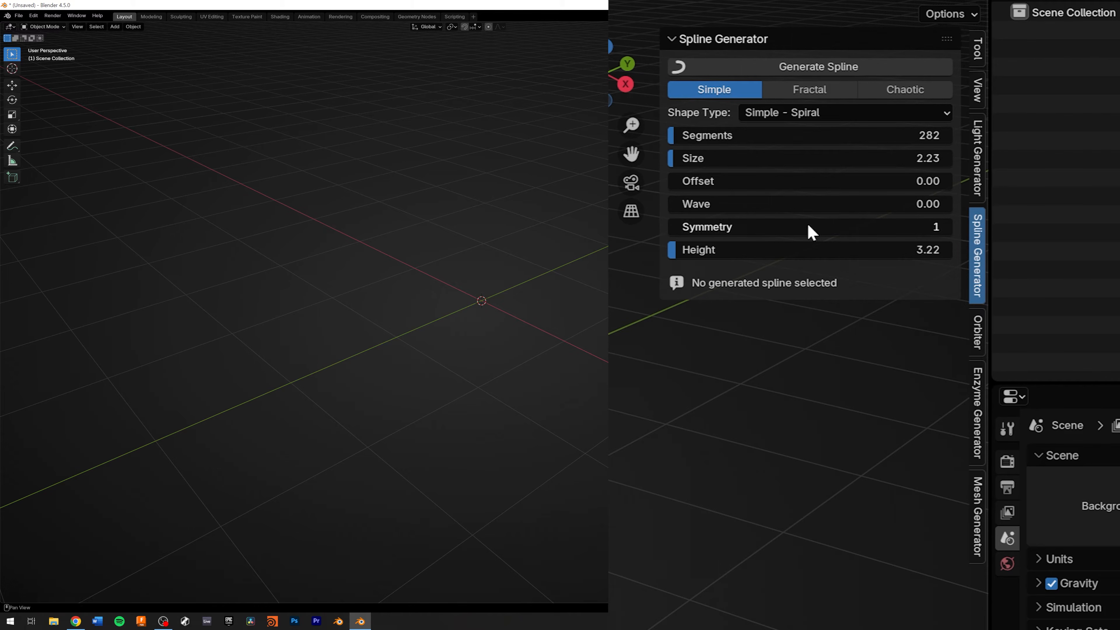
pyautogui.moveTo(650, 66); pyautogui.dragTo(622, 67)
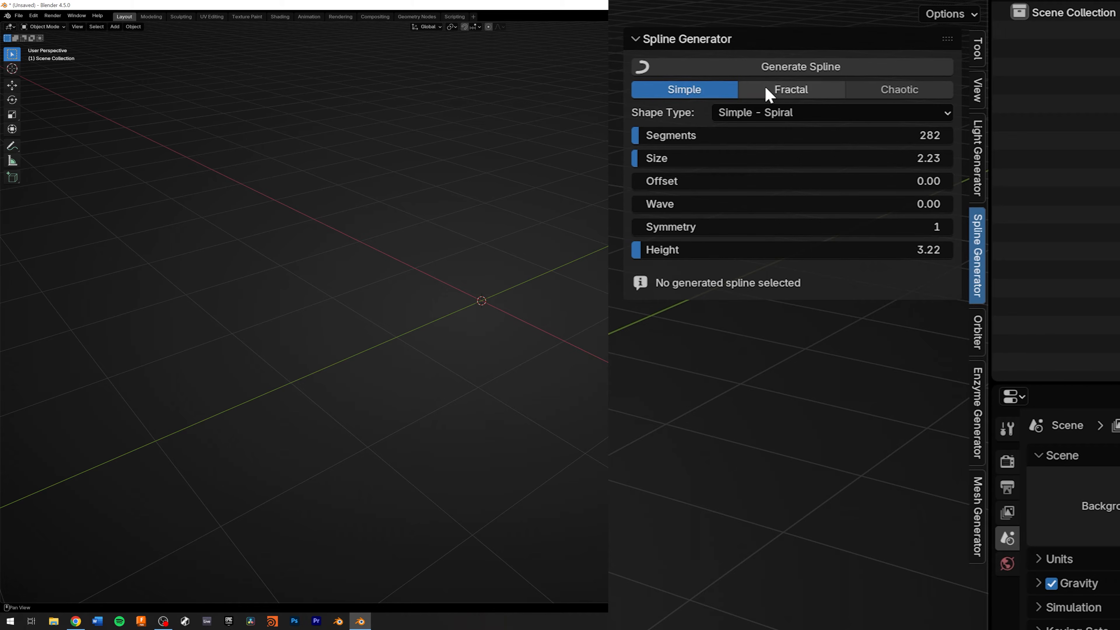
# - Generate a spline using the Simple category with the Simple - Spiral shape type
pyautogui.click(778, 92)
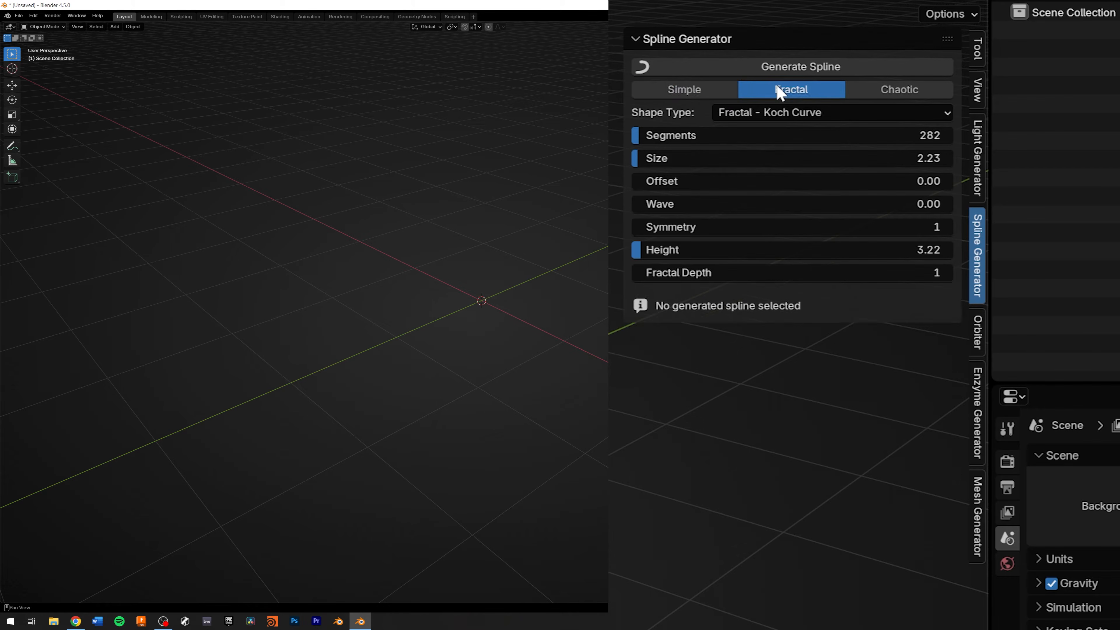
pyautogui.click(696, 91)
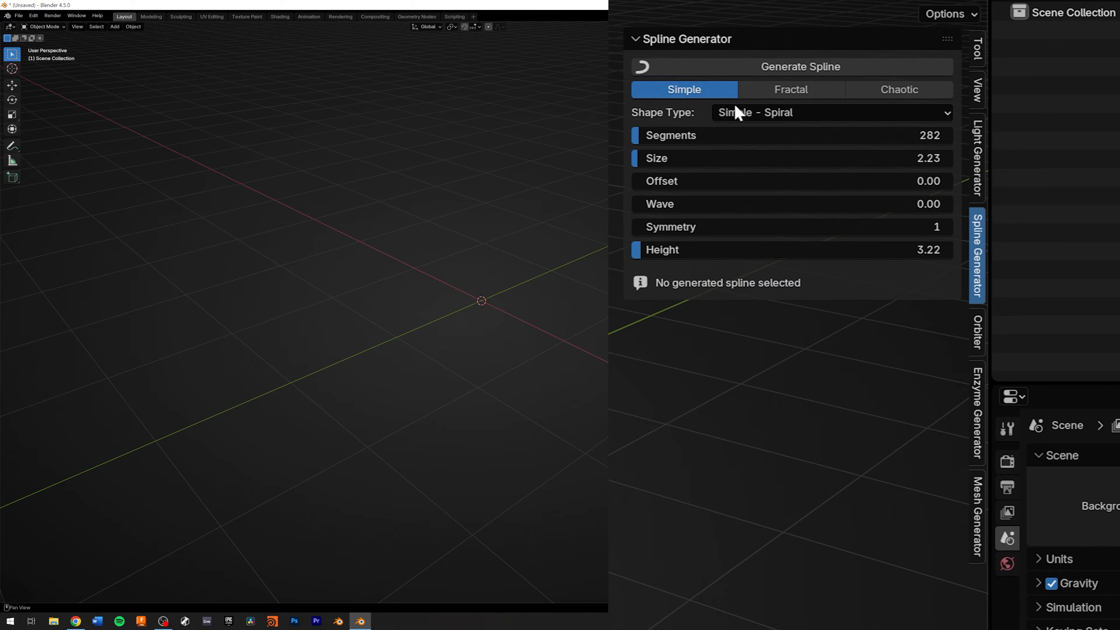
pyautogui.click(780, 112)
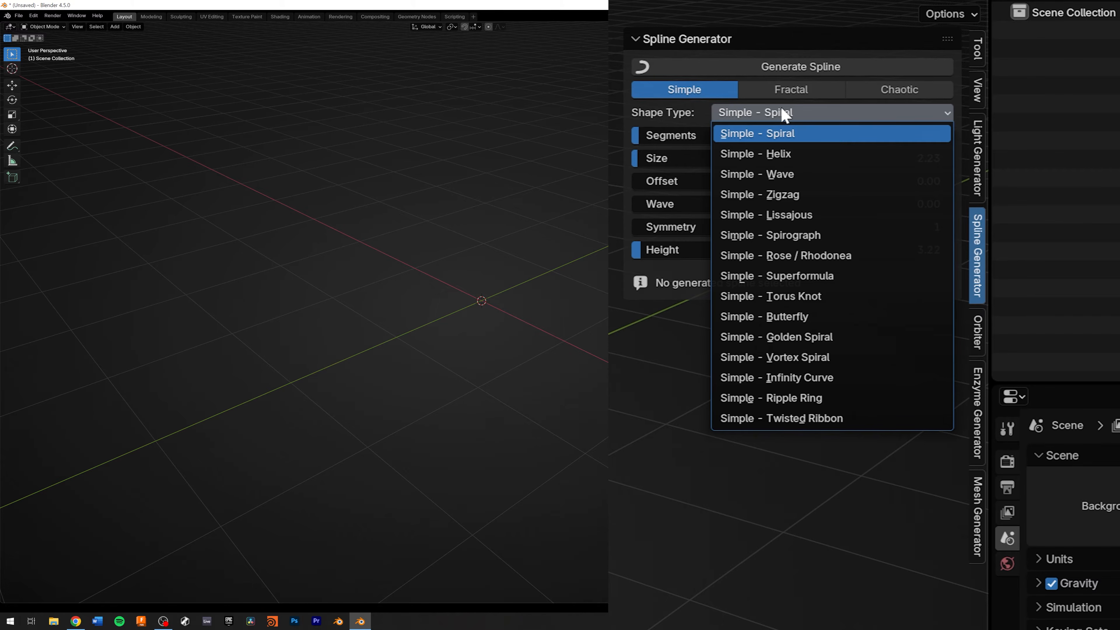
pyautogui.click(783, 114)
pyautogui.click(776, 67)
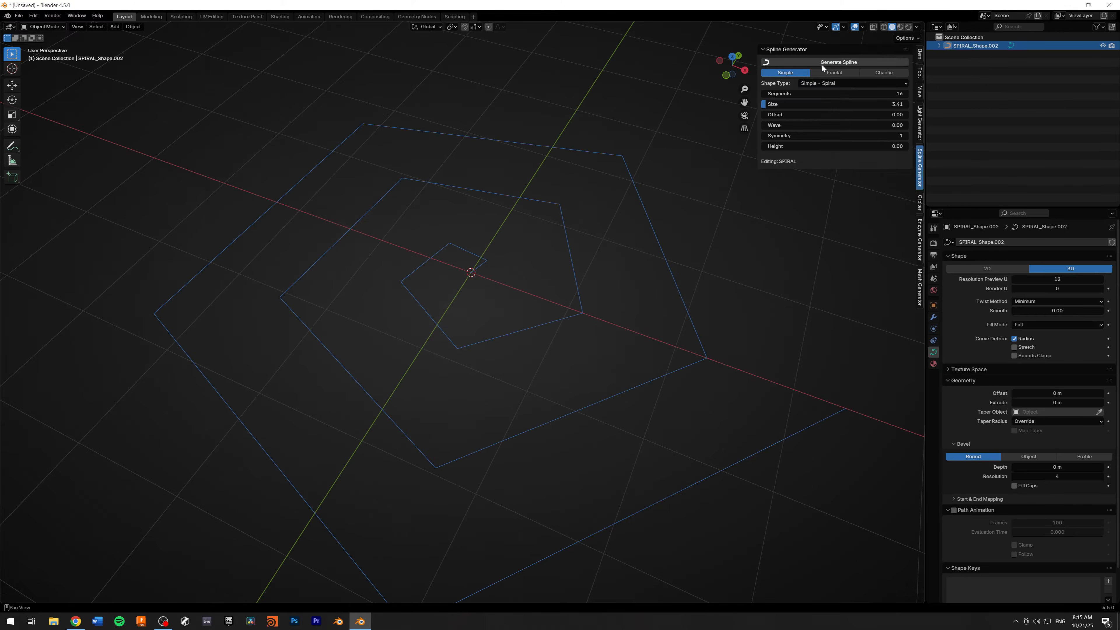
pyautogui.moveTo(452, 198); pyautogui.dragTo(530, 217, button='middle')
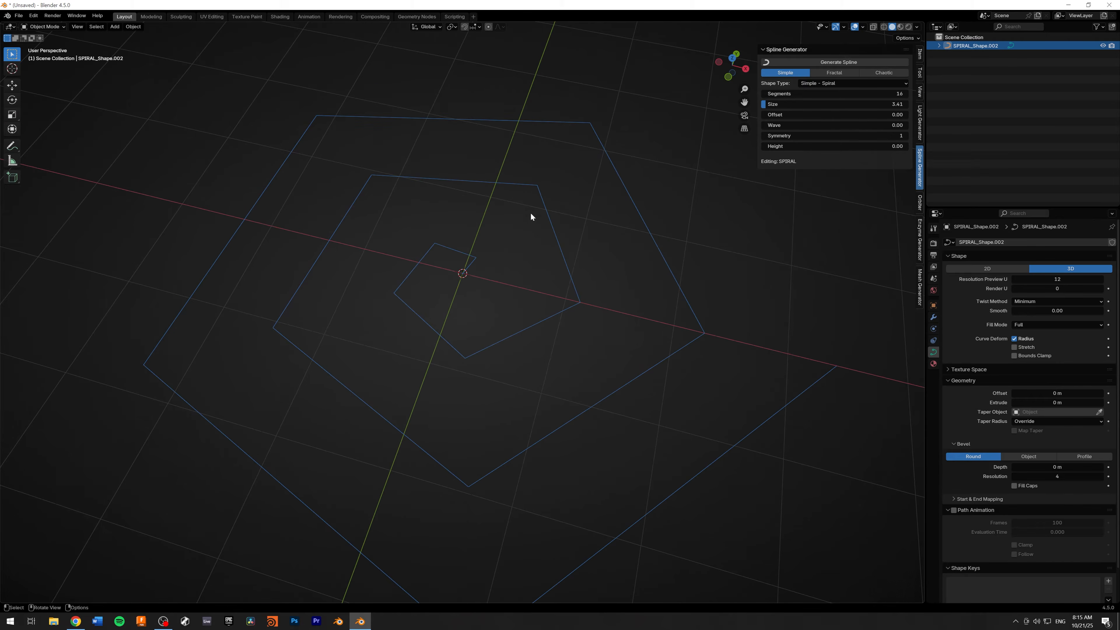
# - Set the spiral's segments to 95, size to 2.82 and offset to 3.35
pyautogui.moveTo(790, 91); pyautogui.dragTo(860, 94)
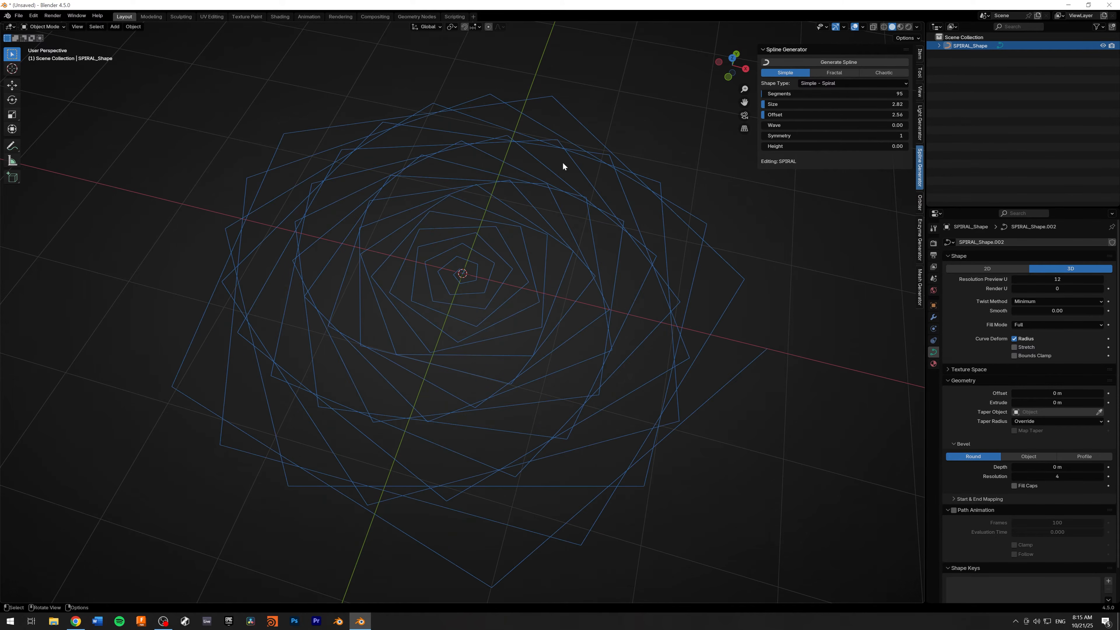
pyautogui.moveTo(778, 115); pyautogui.dragTo(794, 116)
pyautogui.moveTo(683, 160); pyautogui.dragTo(552, 182, button='middle')
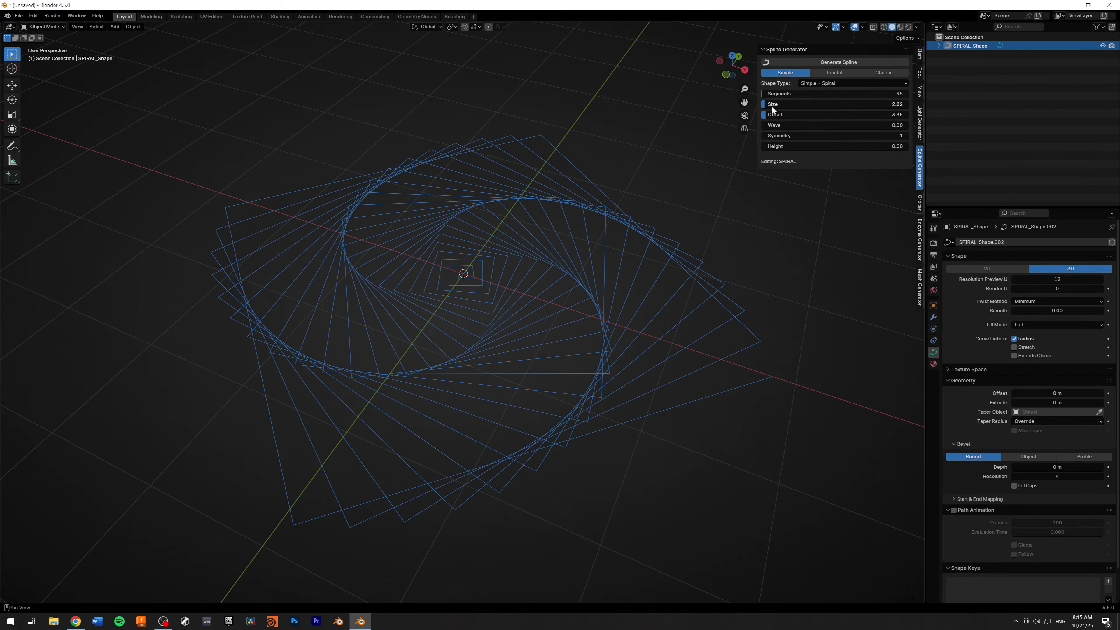
# - Set the spiral's segments to 389, offset to 8.86 and height to 2.56
pyautogui.moveTo(773, 115); pyautogui.dragTo(809, 115)
pyautogui.moveTo(785, 94); pyautogui.dragTo(875, 94)
pyautogui.moveTo(785, 115); pyautogui.dragTo(791, 114)
pyautogui.moveTo(785, 94); pyautogui.dragTo(775, 94)
pyautogui.moveTo(459, 194)
pyautogui.mouseDown(button='middle')
pyautogui.moveTo(465, 223)
pyautogui.moveTo(457, 190)
pyautogui.mouseUp(button='middle')
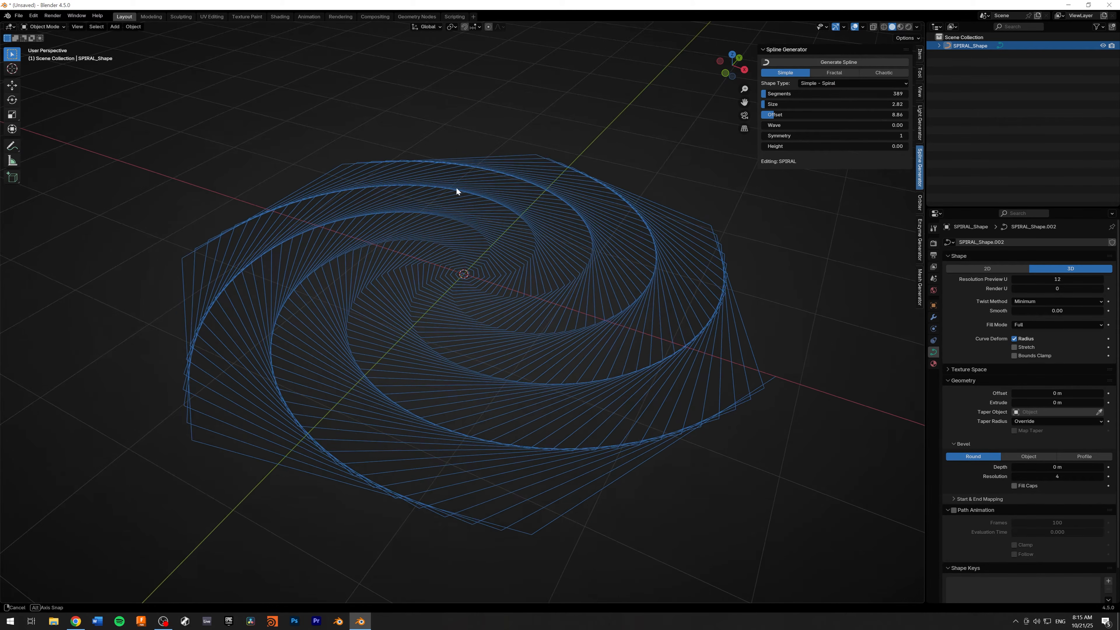
pyautogui.moveTo(780, 146); pyautogui.dragTo(790, 146)
pyautogui.moveTo(593, 158); pyautogui.dragTo(590, 194, button='middle')
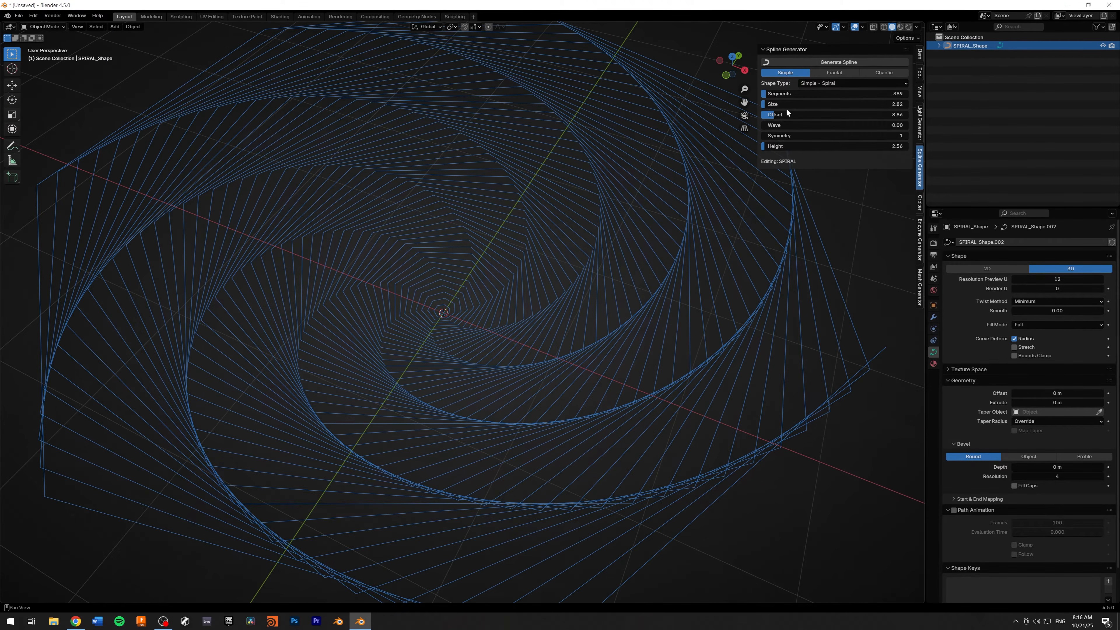
pyautogui.moveTo(783, 126); pyautogui.dragTo(784, 125)
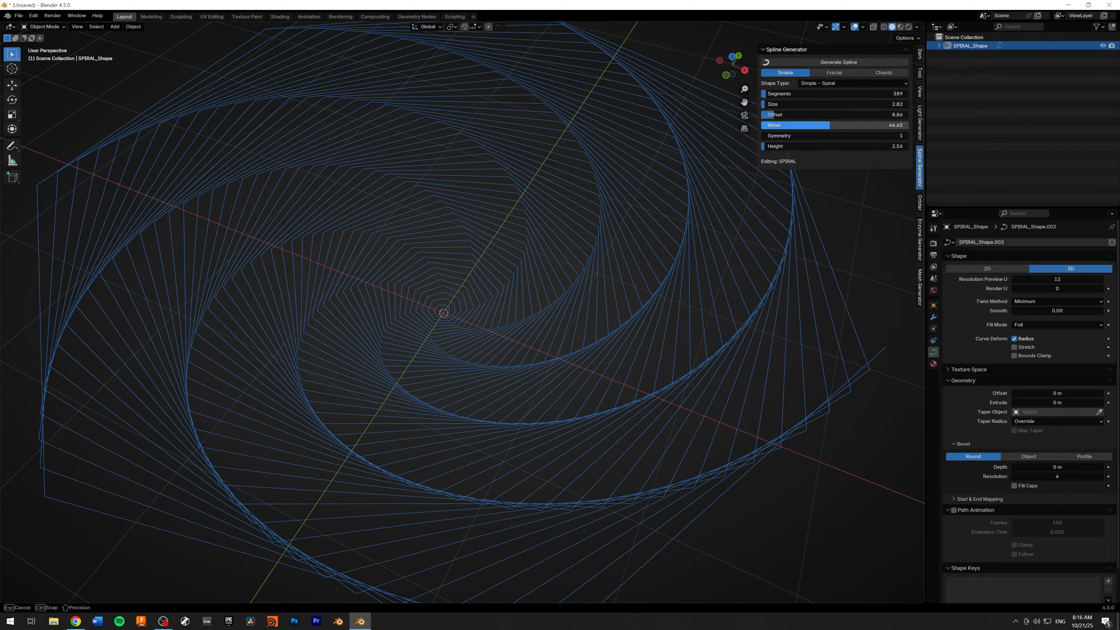
pyautogui.press('Escape')
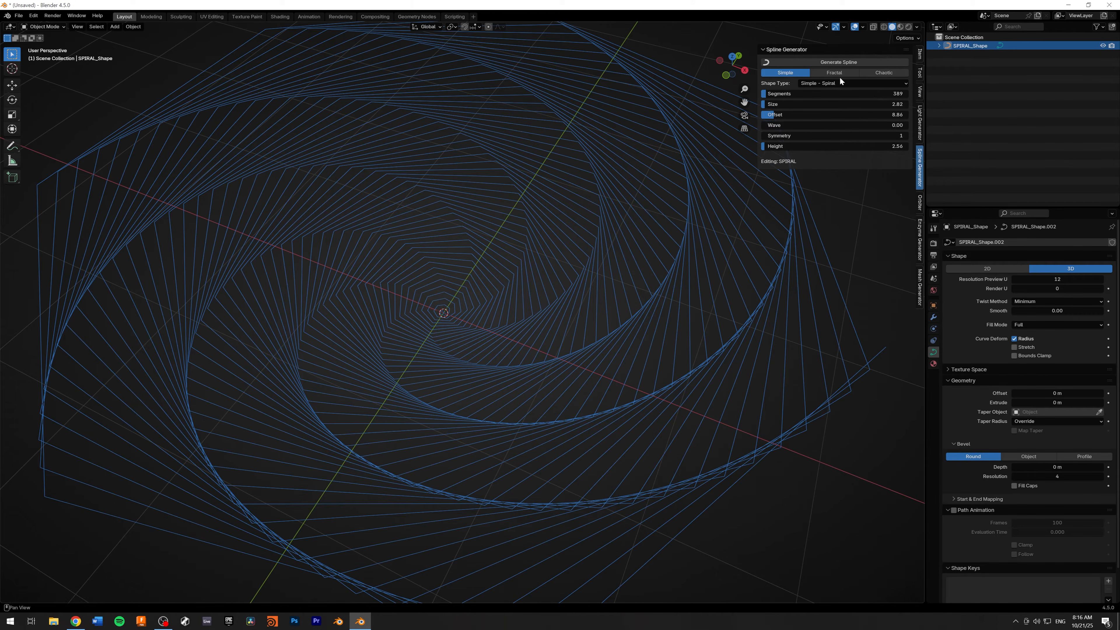
pyautogui.moveTo(779, 135)
pyautogui.mouseDown()
pyautogui.moveTo(793, 135)
pyautogui.moveTo(761, 135)
pyautogui.moveTo(775, 125)
pyautogui.moveTo(761, 125)
pyautogui.mouseUp()
pyautogui.keyDown('shift'); pyautogui.moveTo(512, 243); pyautogui.dragTo(533, 229, button='middle'); pyautogui.keyUp('shift')
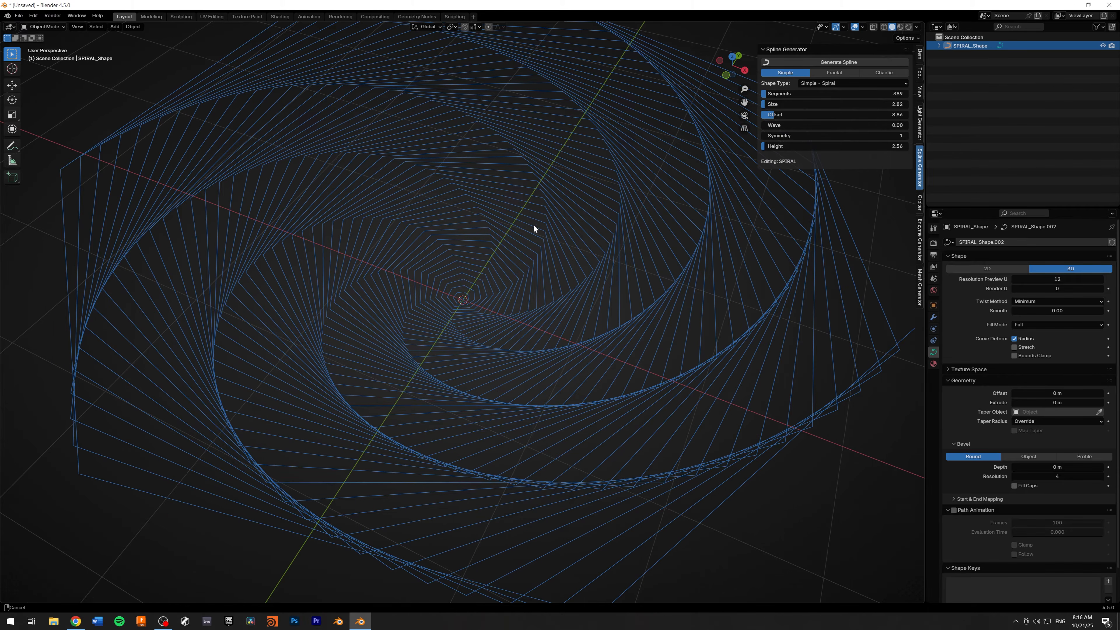
# - Set the spiral's segments to 428, size to 2.23 and offset to 46.85
pyautogui.moveTo(788, 94); pyautogui.dragTo(830, 114)
pyautogui.moveTo(547, 265); pyautogui.dragTo(507, 232, button='middle')
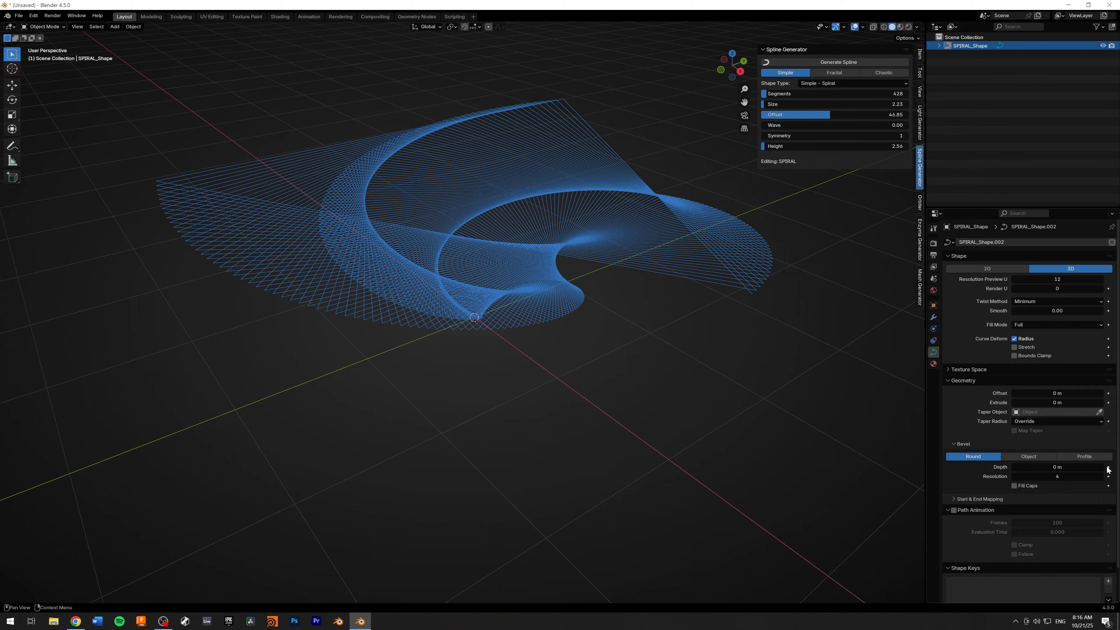
# - Give the spiral curve thickness with a round bevel depth of 0.01 m and inspect it from several angles
pyautogui.moveTo(1058, 467); pyautogui.dragTo(1102, 467)
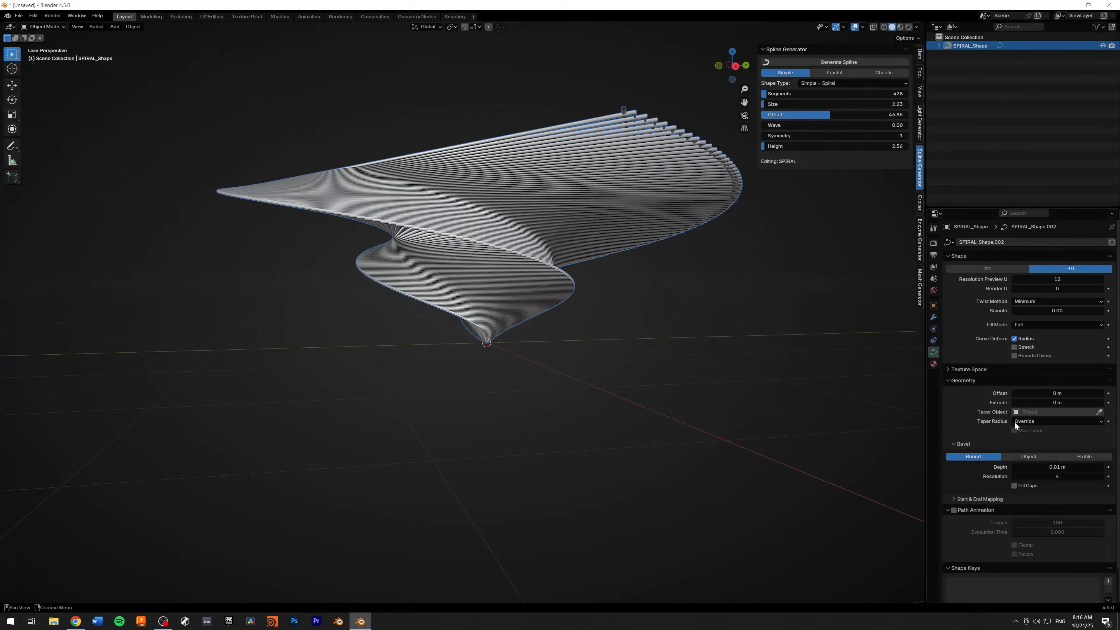
pyautogui.moveTo(533, 167); pyautogui.dragTo(541, 192, button='middle')
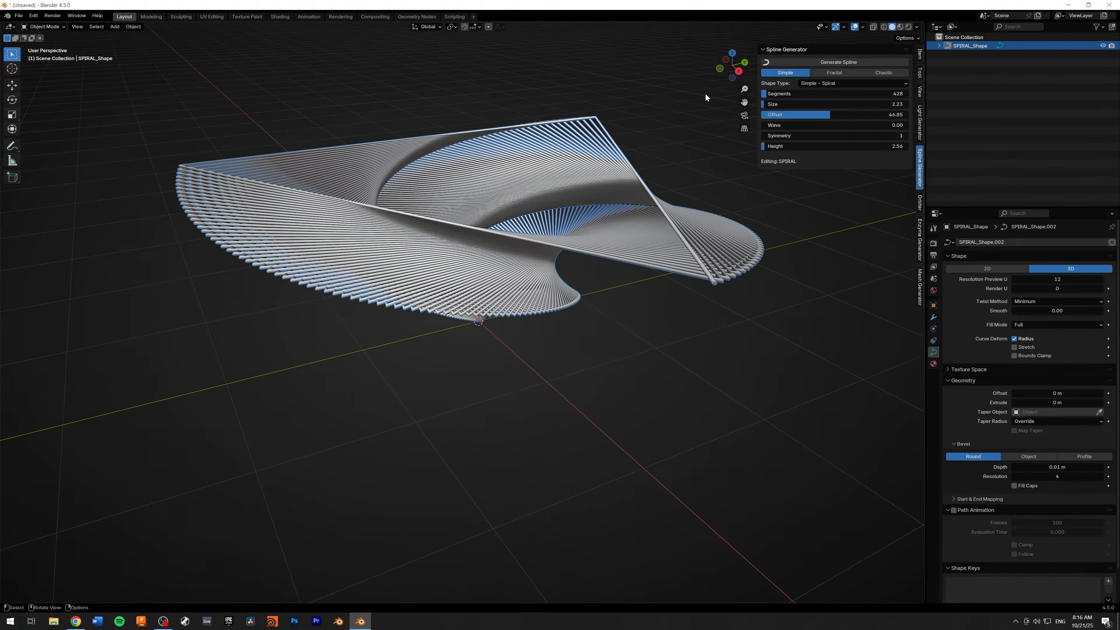
pyautogui.moveTo(505, 90); pyautogui.dragTo(564, 86, button='middle')
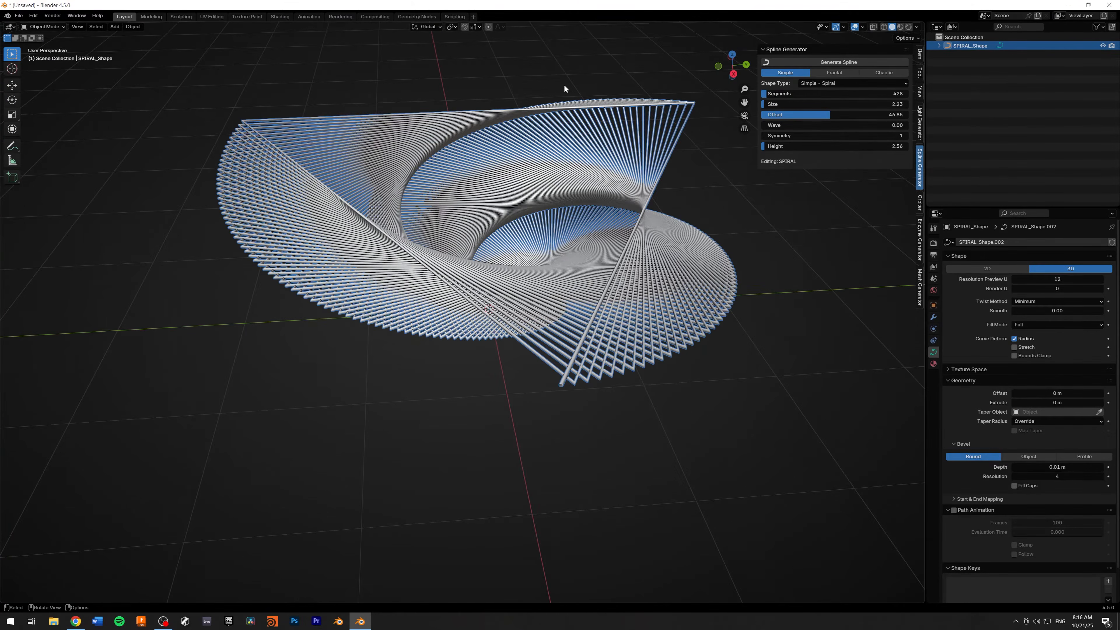
# - Start Orbiter's continuous orbit around the spiral and hide the viewport overlays
pyautogui.click(920, 200)
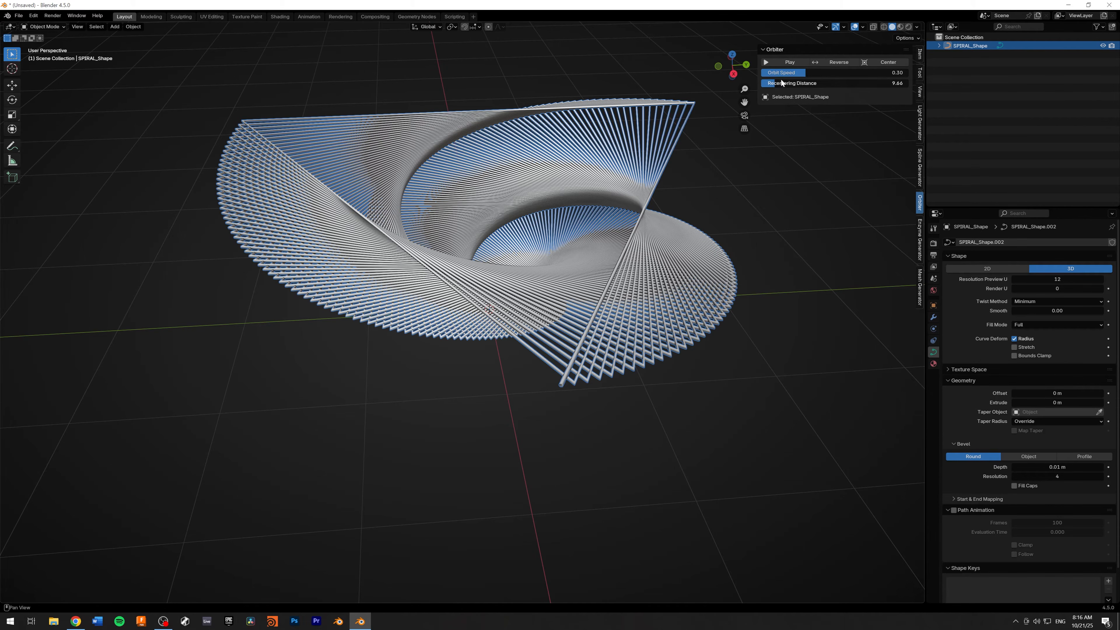
pyautogui.click(785, 63)
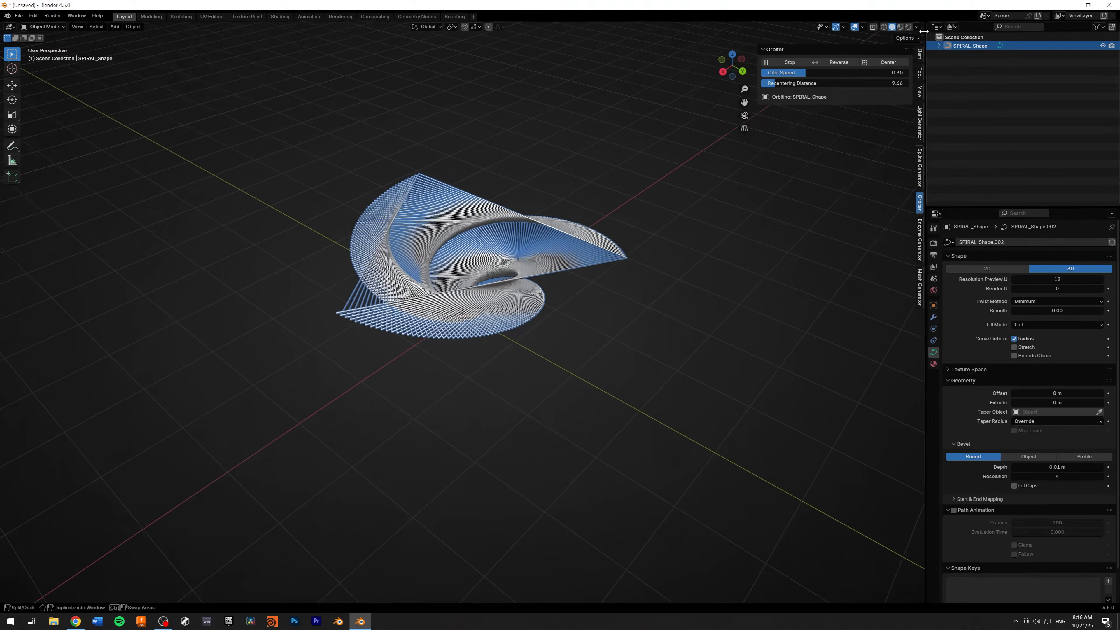
pyautogui.click(854, 28)
pyautogui.moveTo(487, 181); pyautogui.dragTo(484, 406, button='middle')
pyautogui.scroll(5, 450, 365)
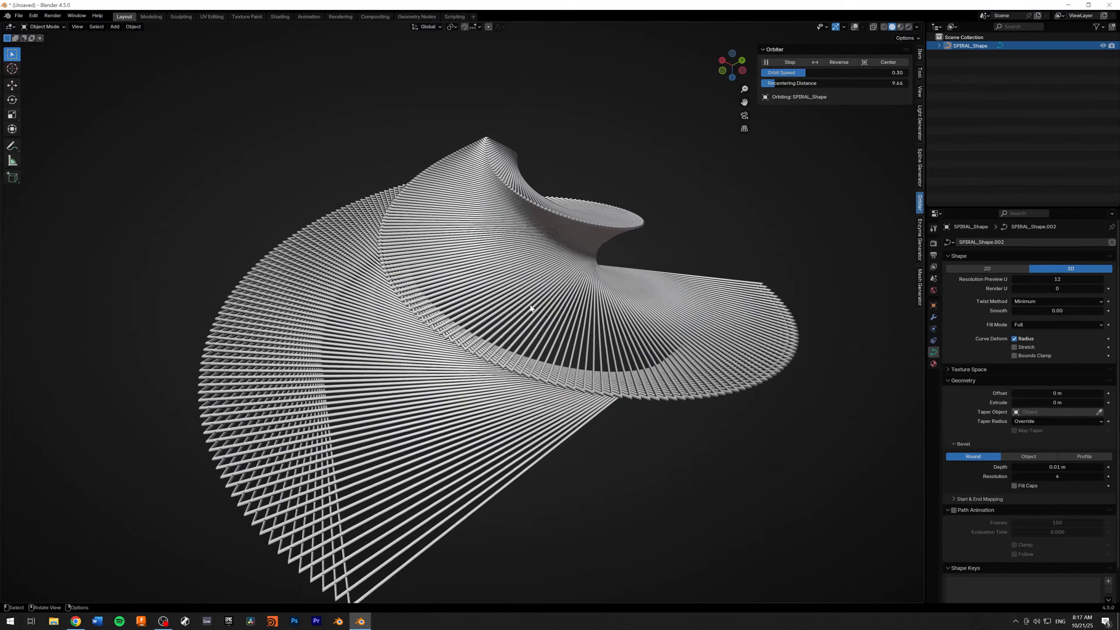
# - Change the spline's shape type to Simple - Helix, set segments to 310 and offset to 19.69, and increase the wave
pyautogui.click(920, 167)
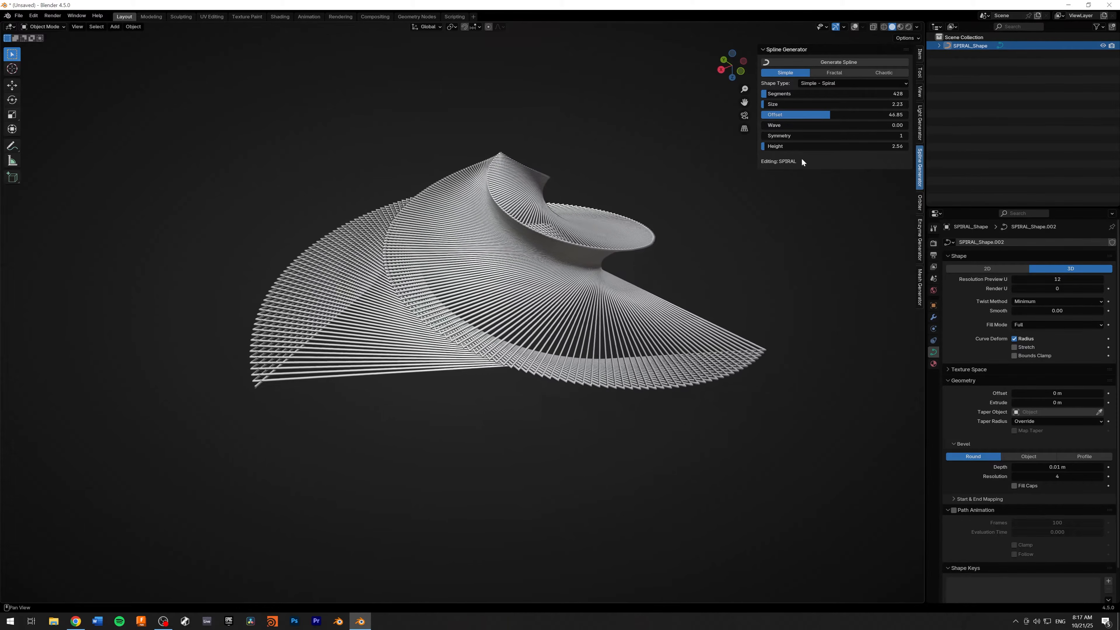
pyautogui.click(858, 82)
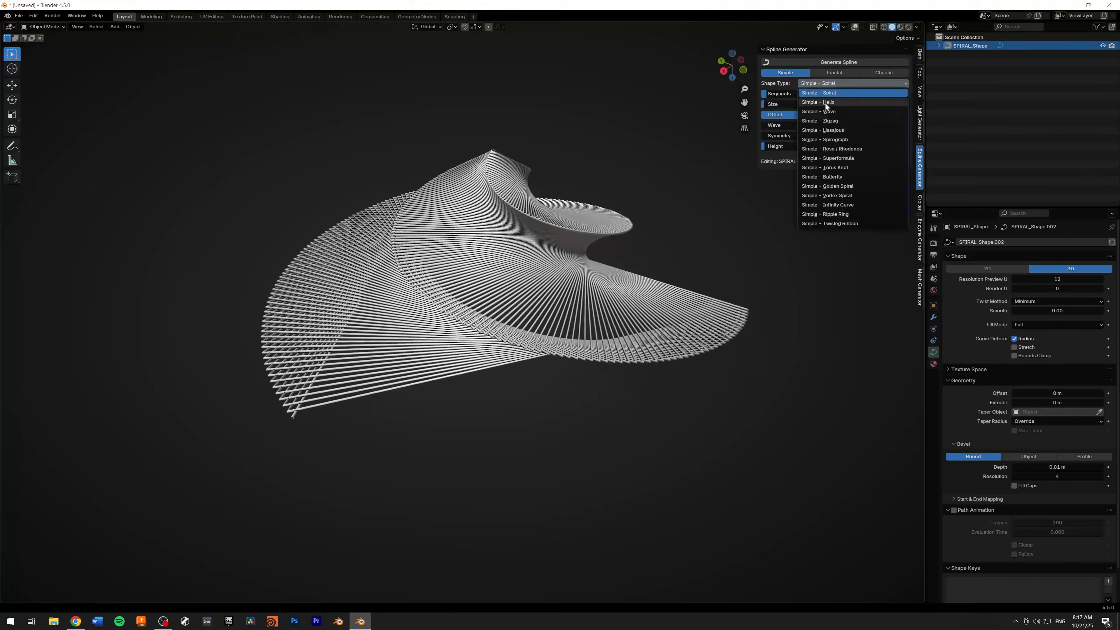
pyautogui.click(825, 81)
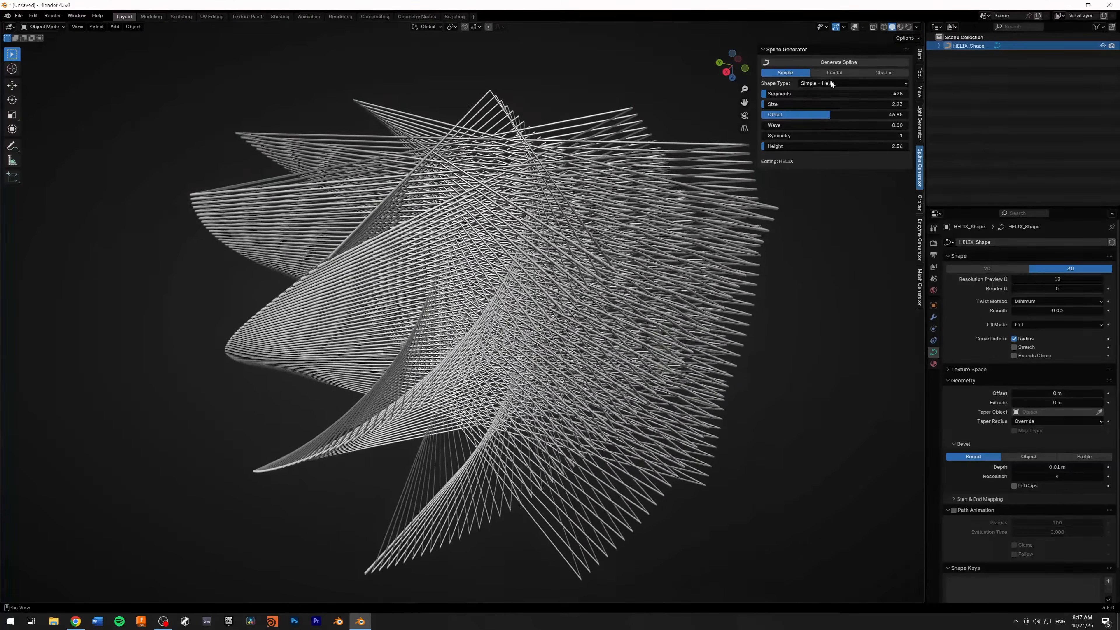
pyautogui.moveTo(769, 94); pyautogui.dragTo(746, 114)
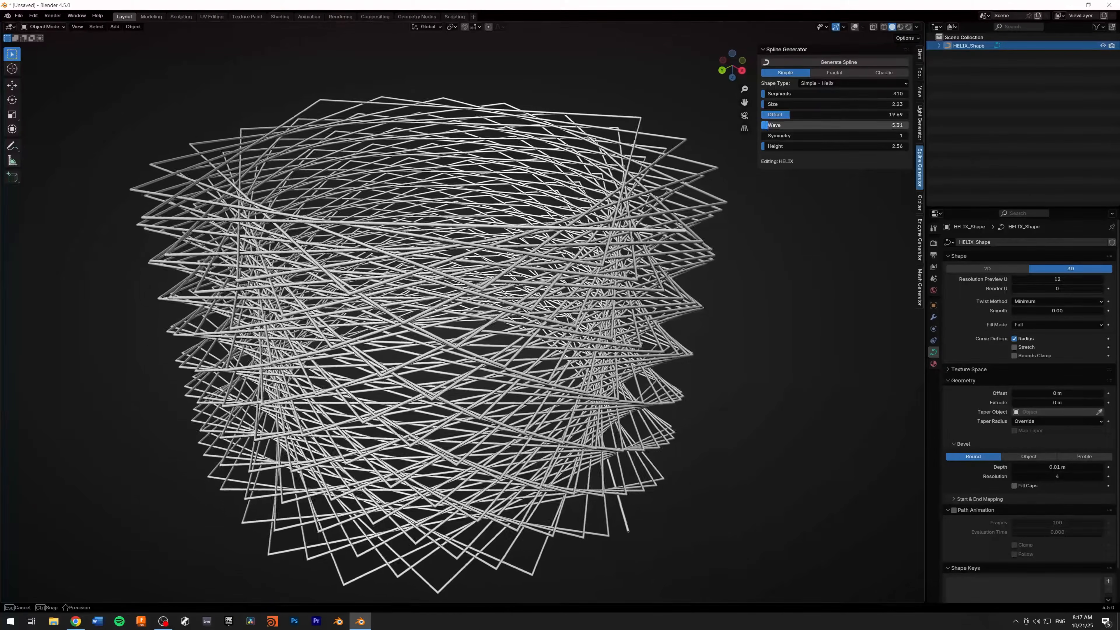
# - Try the Wave shape with offset 0.39 and symmetry 23, and the Zigzag shape with size 2.04 and symmetry 13
pyautogui.click(821, 83)
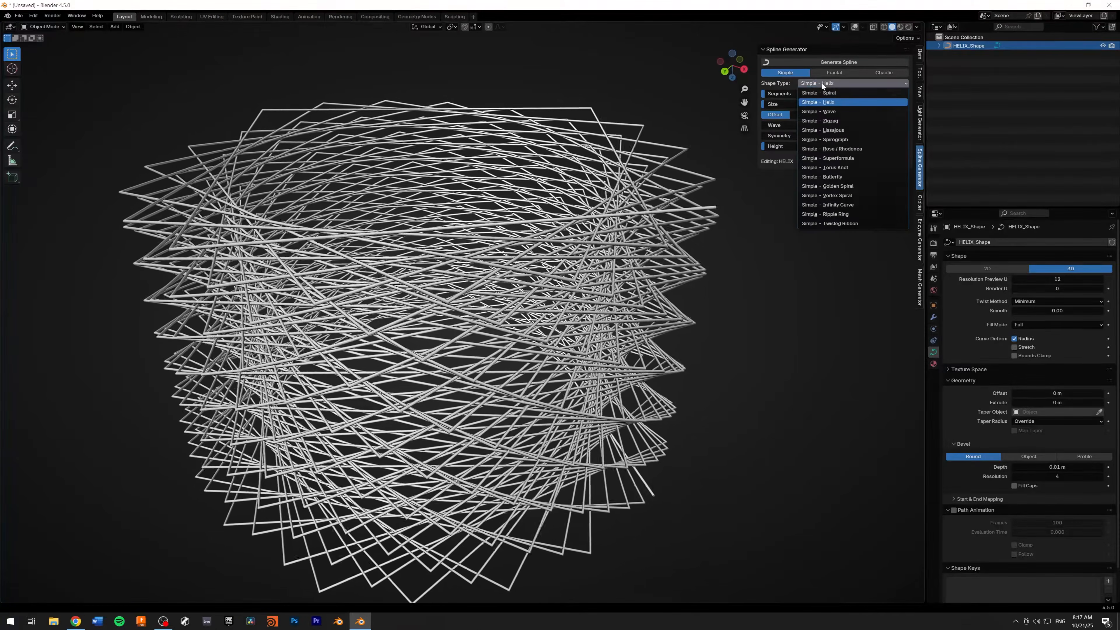
pyautogui.click(818, 111)
pyautogui.moveTo(818, 114); pyautogui.dragTo(773, 114)
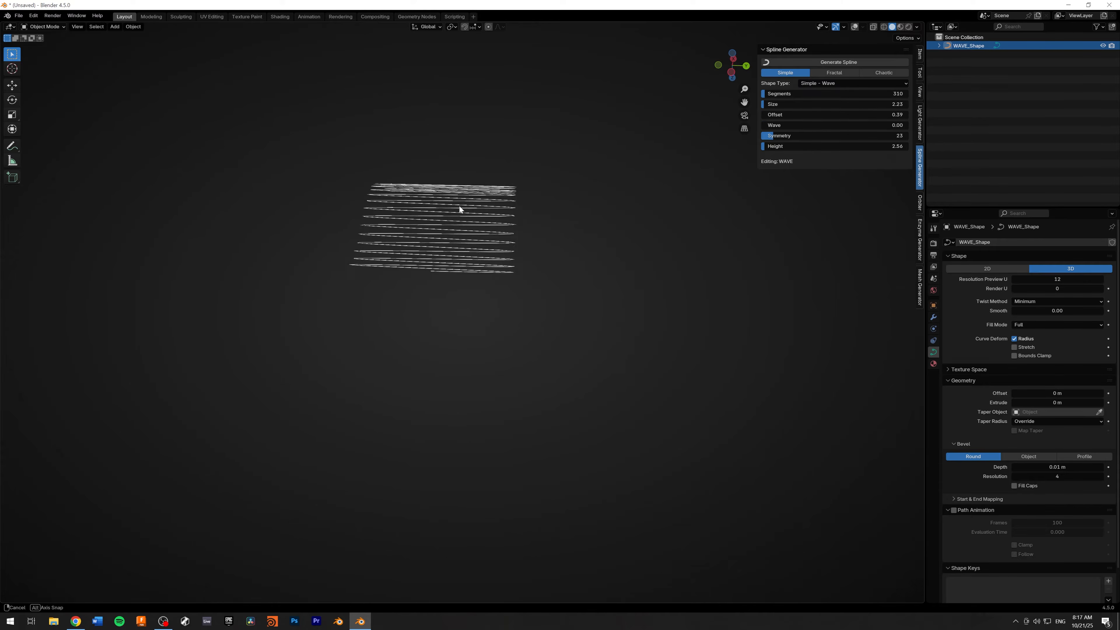
pyautogui.moveTo(458, 208)
pyautogui.mouseDown(button='middle')
pyautogui.moveTo(535, 223)
pyautogui.moveTo(540, 212)
pyautogui.moveTo(471, 215)
pyautogui.moveTo(519, 278)
pyautogui.moveTo(541, 249)
pyautogui.moveTo(458, 213)
pyautogui.mouseUp(button='middle')
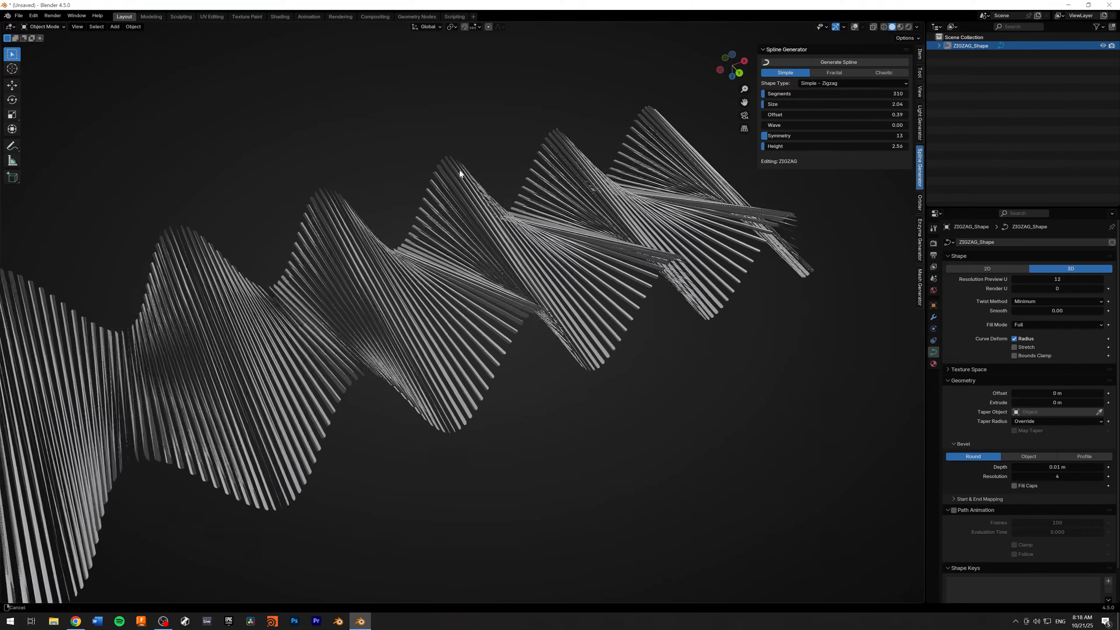
pyautogui.moveTo(463, 170); pyautogui.dragTo(565, 261, button='middle')
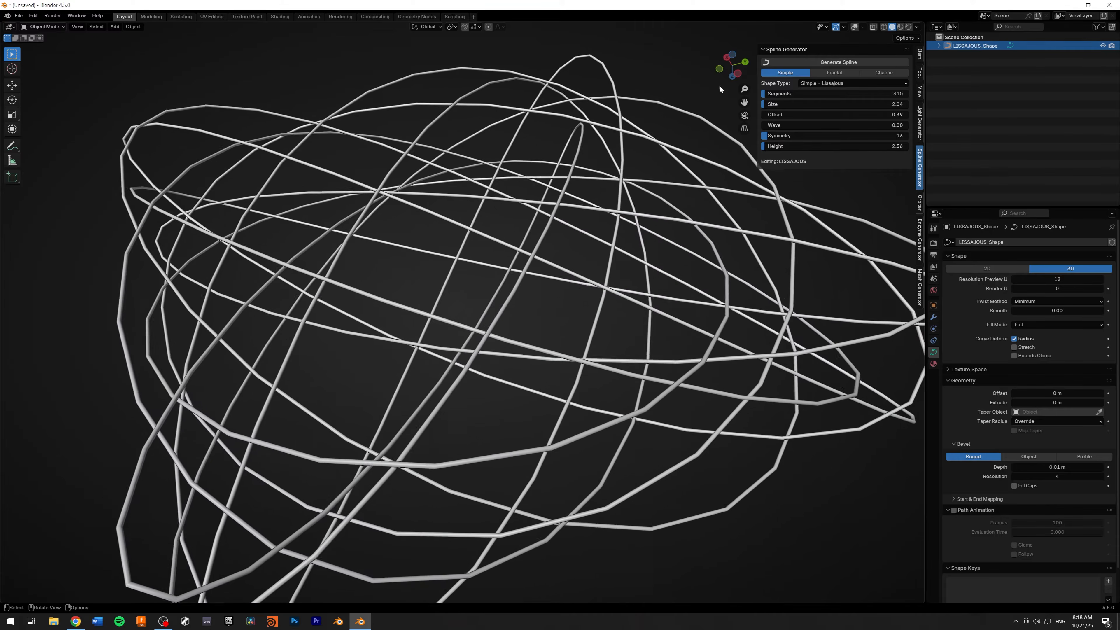
# - Switch the spline to the Lissajous shape with height 7.68, symmetry 67 and 3572 segments
pyautogui.moveTo(479, 225); pyautogui.dragTo(516, 243, button='middle')
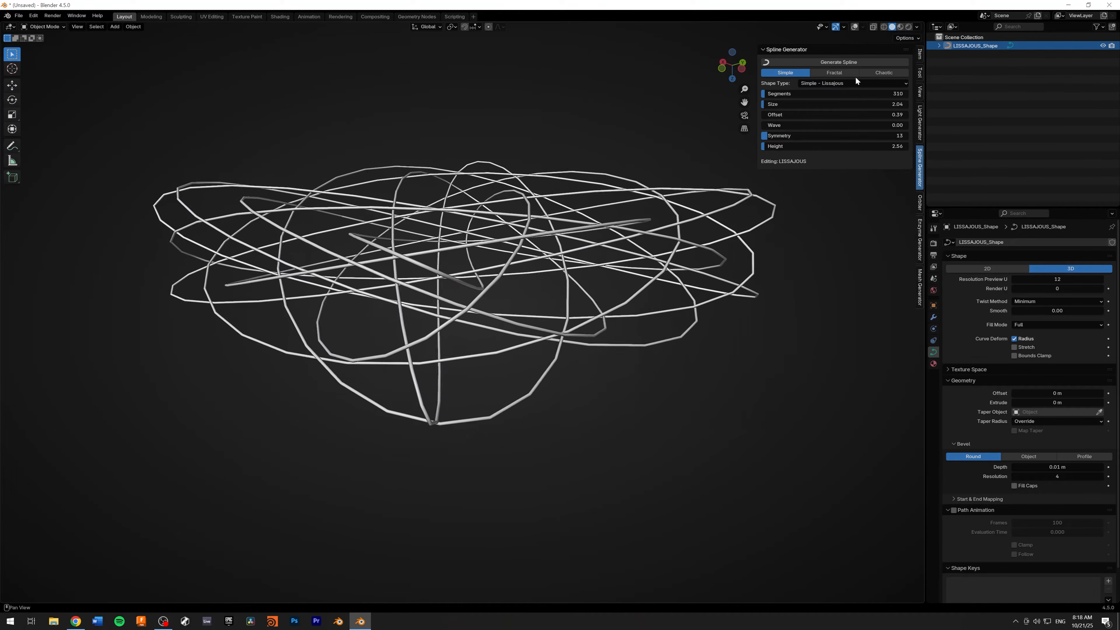
pyautogui.moveTo(834, 146); pyautogui.dragTo(876, 146)
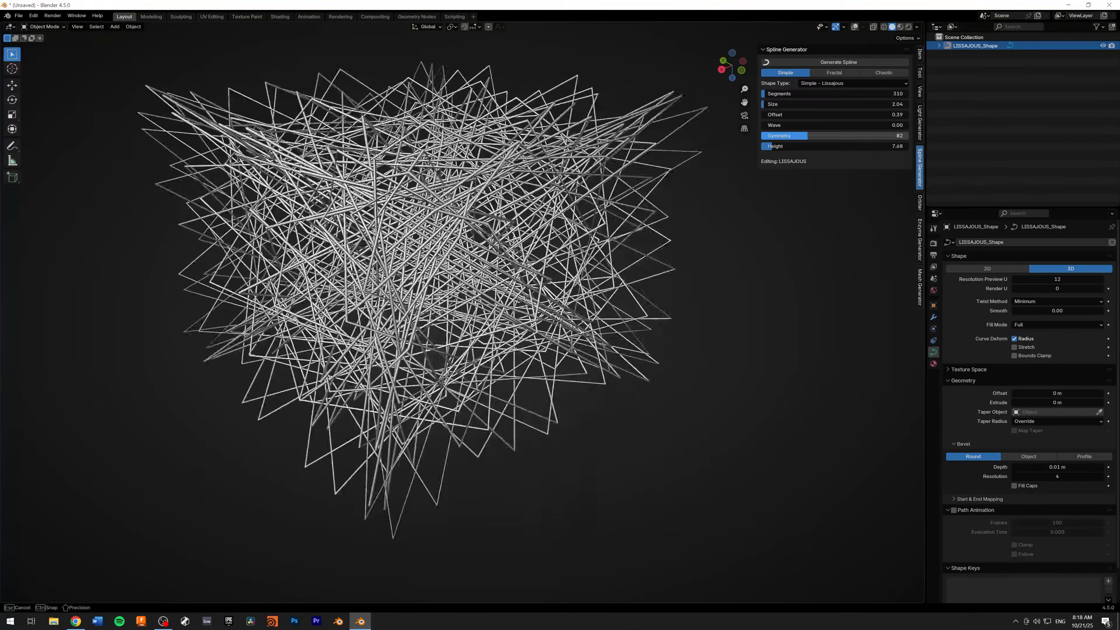
pyautogui.moveTo(799, 135); pyautogui.dragTo(809, 128)
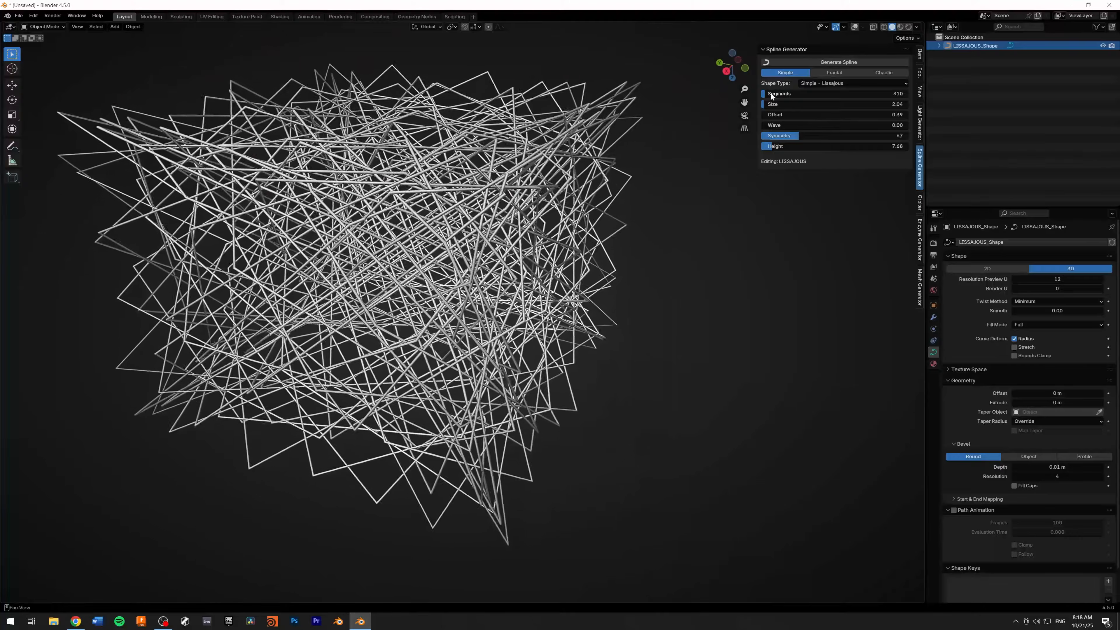
pyautogui.moveTo(770, 92); pyautogui.dragTo(825, 92)
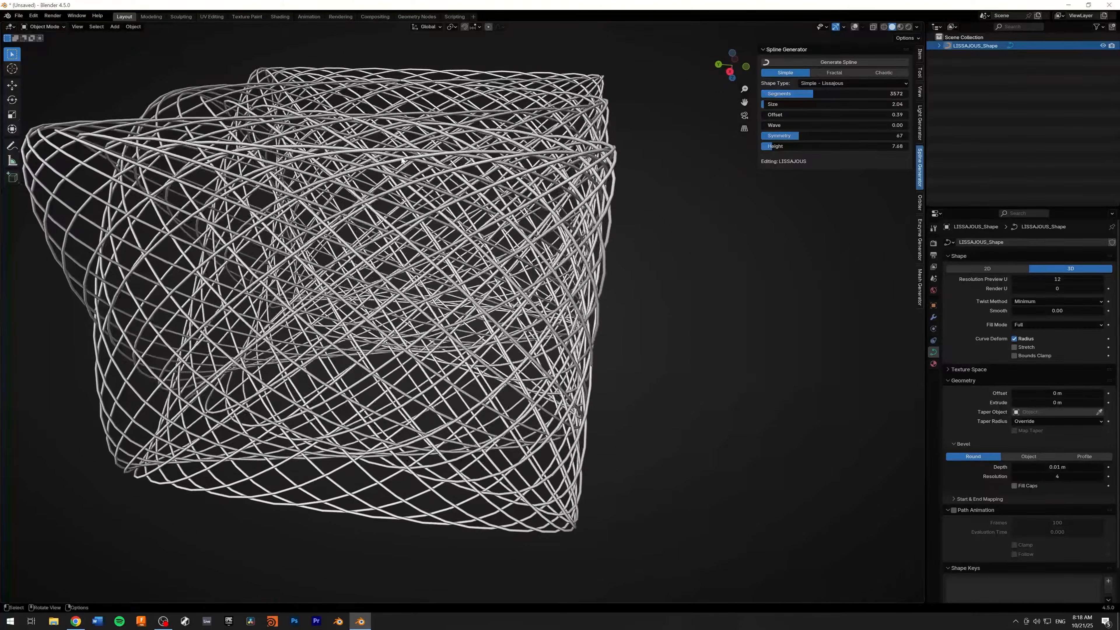
pyautogui.moveTo(401, 160); pyautogui.dragTo(631, 154, button='middle')
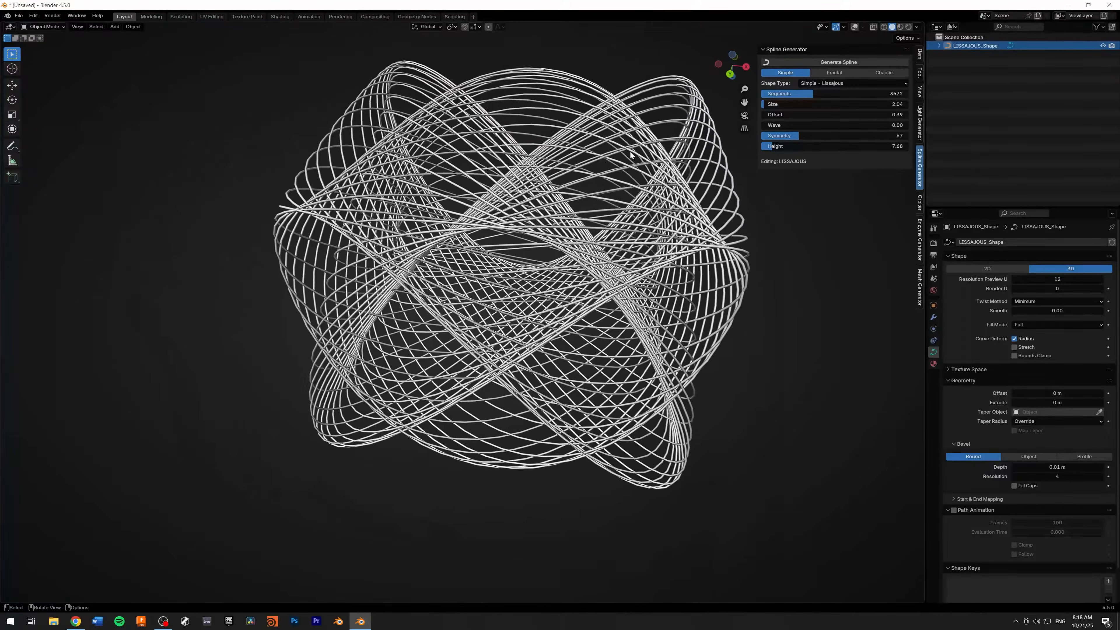
# - Switch to the Spirograph shape and set size to 26.84, offset to 4.72, wave to 4.13, symmetry to 56 and height to 4.33
pyautogui.click(854, 83)
pyautogui.click(834, 141)
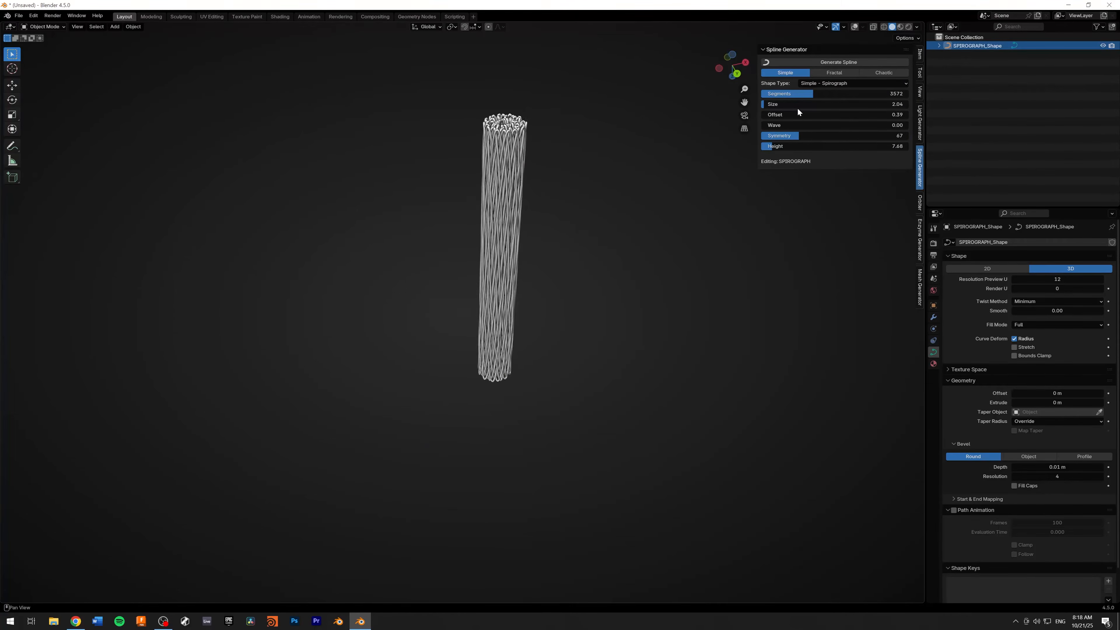
pyautogui.moveTo(797, 105); pyautogui.dragTo(833, 105)
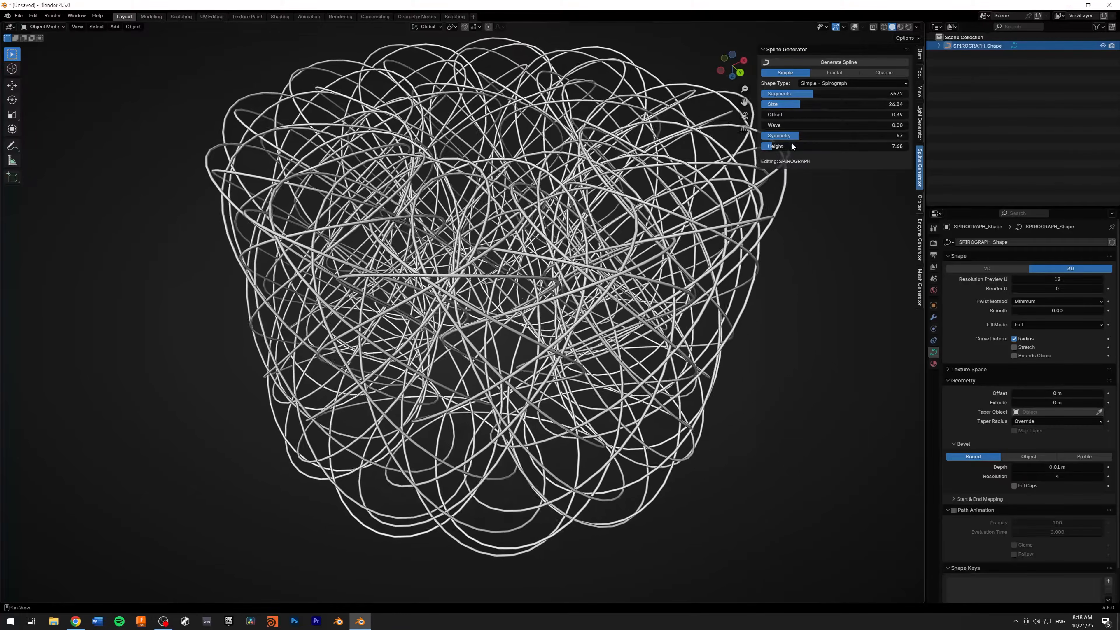
pyautogui.moveTo(792, 146); pyautogui.dragTo(792, 135)
pyautogui.moveTo(793, 114); pyautogui.dragTo(768, 114)
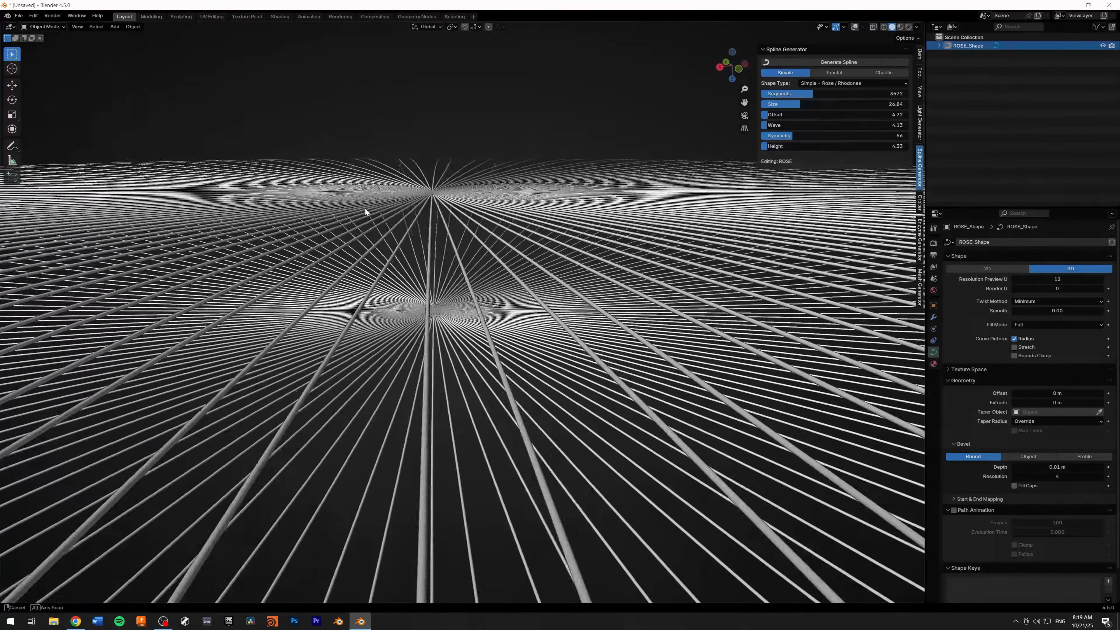
# - Use the Rose / Rhodonea shape, with size set to 5.58 and height to 17.72
pyautogui.moveTo(364, 207); pyautogui.dragTo(375, 224, button='middle')
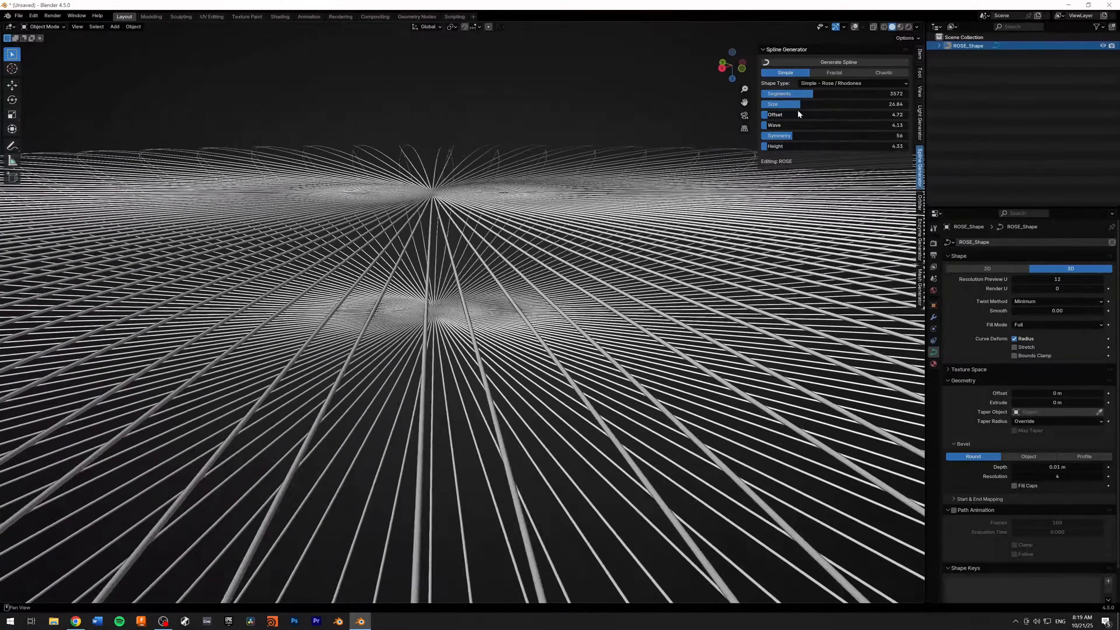
pyautogui.moveTo(798, 105); pyautogui.dragTo(766, 105)
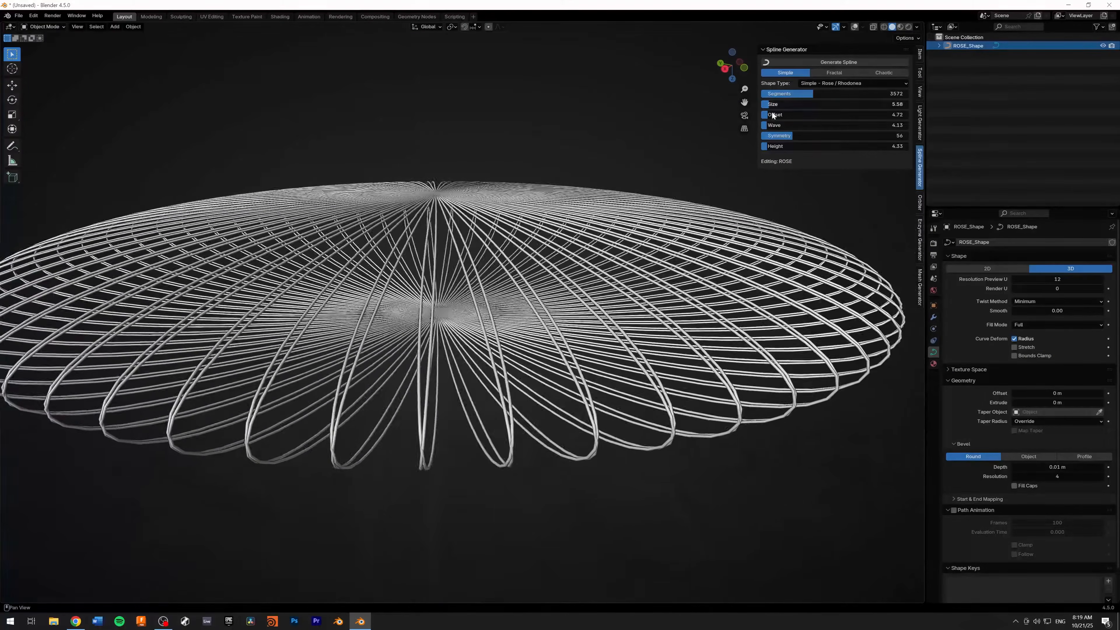
pyautogui.moveTo(783, 146); pyautogui.dragTo(807, 147)
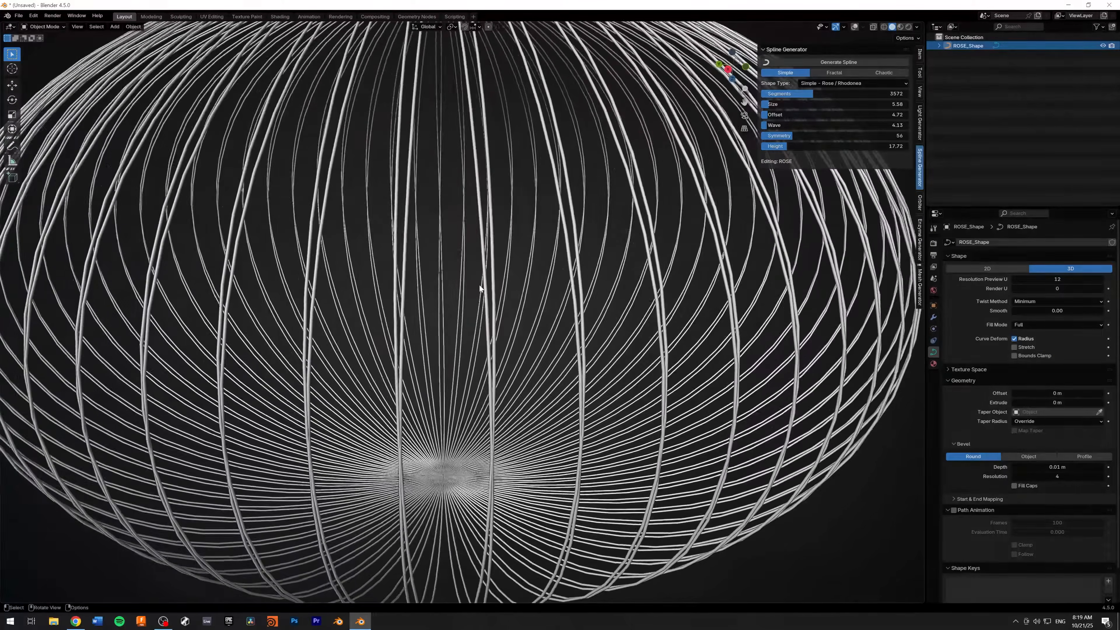
pyautogui.moveTo(482, 288); pyautogui.dragTo(550, 187, button='middle')
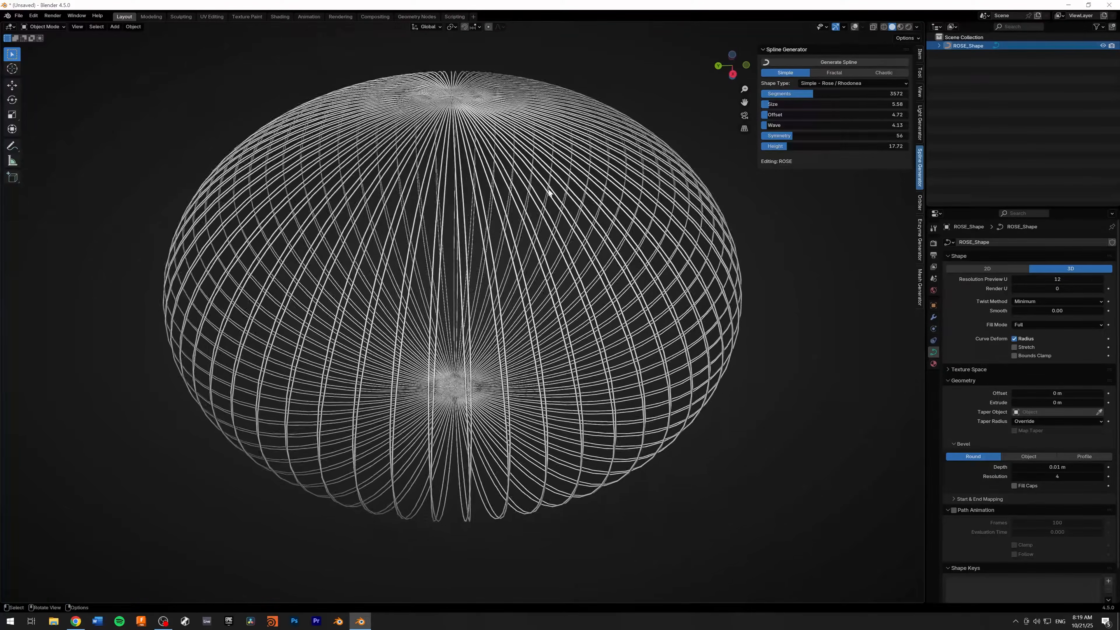
# - Change the shape type to Simple - Superformula and set size to 2.23 and height to 2.56
pyautogui.click(819, 82)
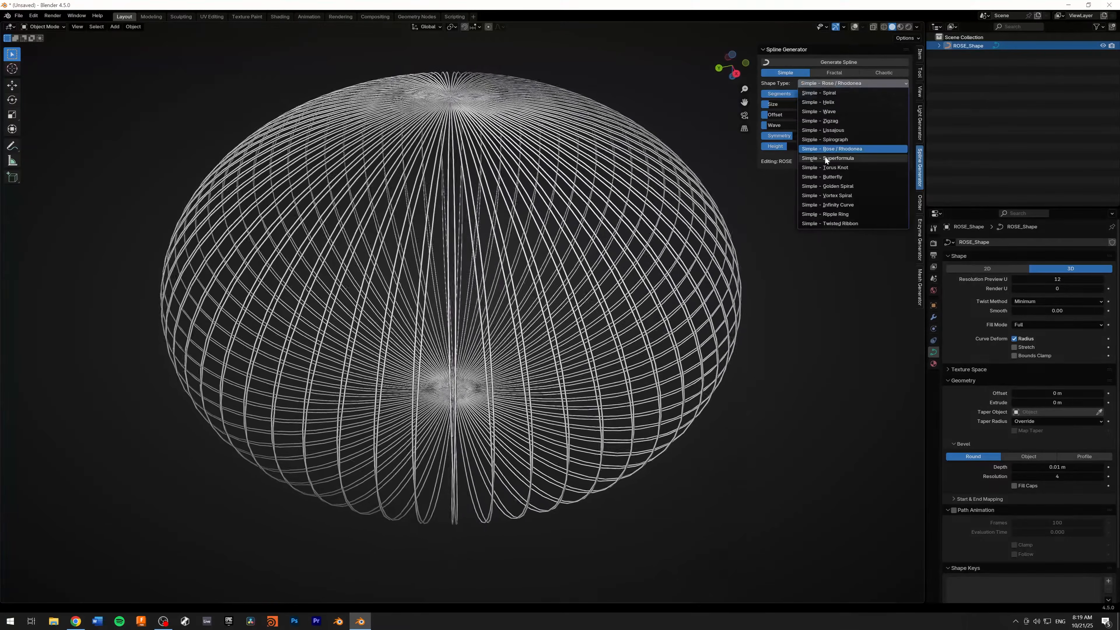
pyautogui.click(825, 155)
pyautogui.scroll(-2, 550, 220)
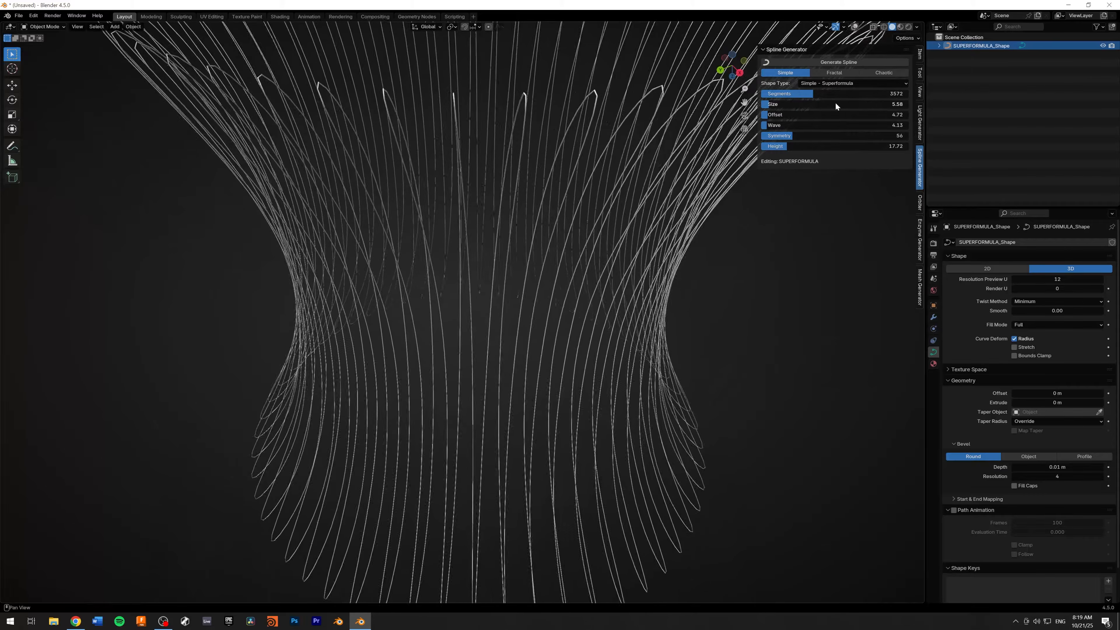
pyautogui.moveTo(835, 104); pyautogui.dragTo(830, 104)
pyautogui.moveTo(765, 149); pyautogui.dragTo(746, 149)
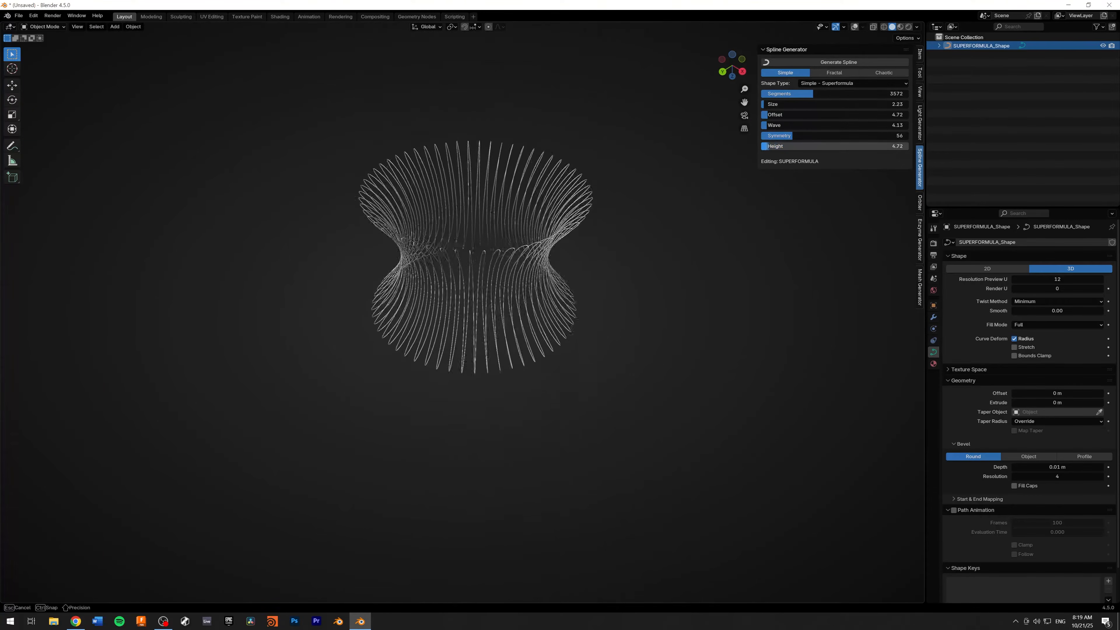
pyautogui.scroll(3, 445, 220)
pyautogui.moveTo(445, 220); pyautogui.dragTo(468, 215, button='middle')
pyautogui.scroll(3, 468, 215)
pyautogui.scroll(-2, 466, 213)
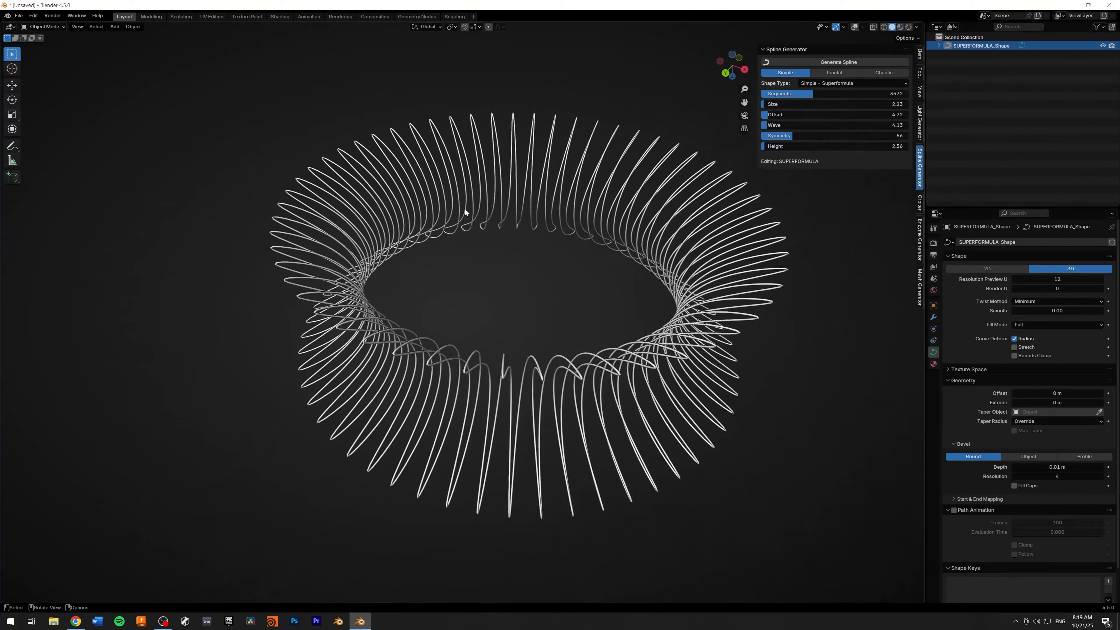
# - Switch the spline to the Torus Knot shape with wave at 0 and symmetry at 24
pyautogui.moveTo(765, 126)
pyautogui.mouseDown()
pyautogui.moveTo(783, 125)
pyautogui.moveTo(768, 126)
pyautogui.mouseUp()
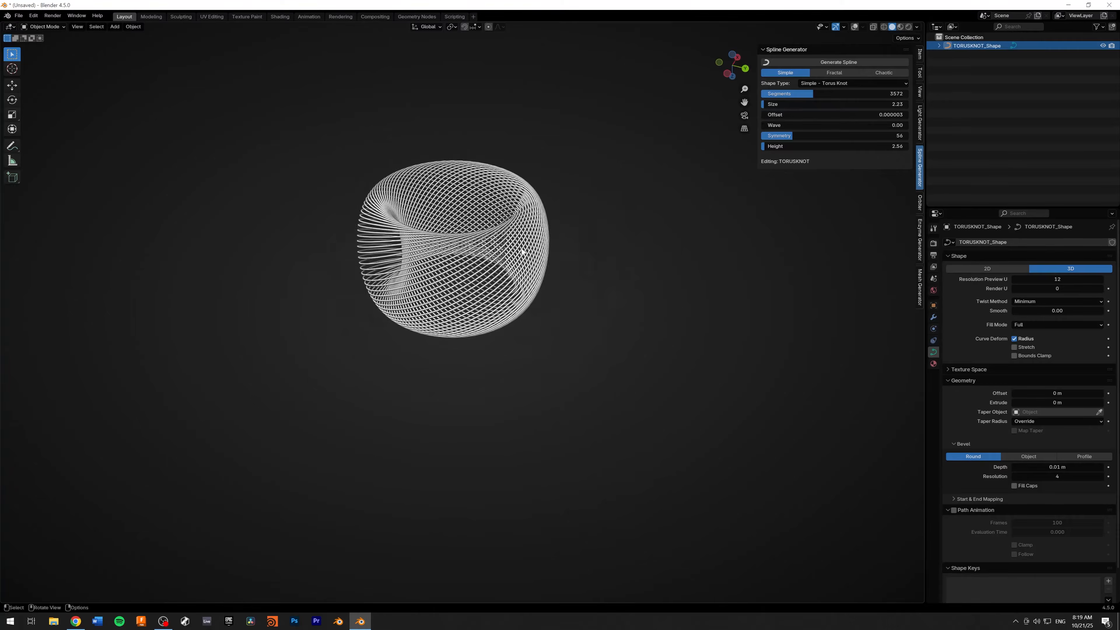
pyautogui.scroll(5, 468, 235)
pyautogui.moveTo(399, 161)
pyautogui.mouseDown(button='middle')
pyautogui.moveTo(403, 205)
pyautogui.moveTo(399, 126)
pyautogui.moveTo(403, 179)
pyautogui.mouseUp(button='middle')
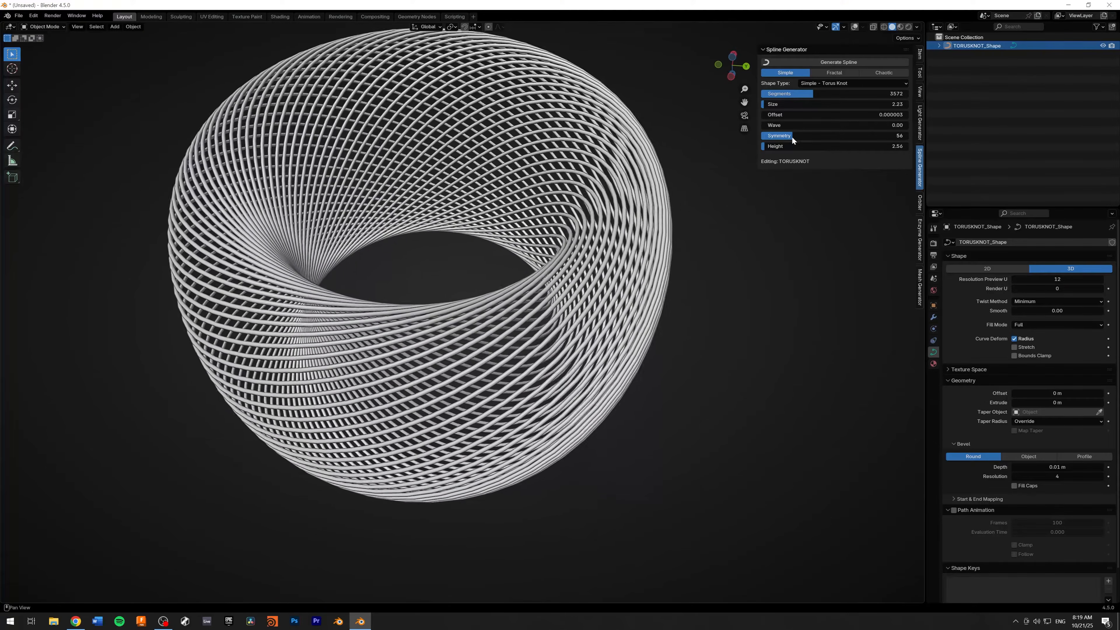
pyautogui.moveTo(792, 136); pyautogui.dragTo(769, 136)
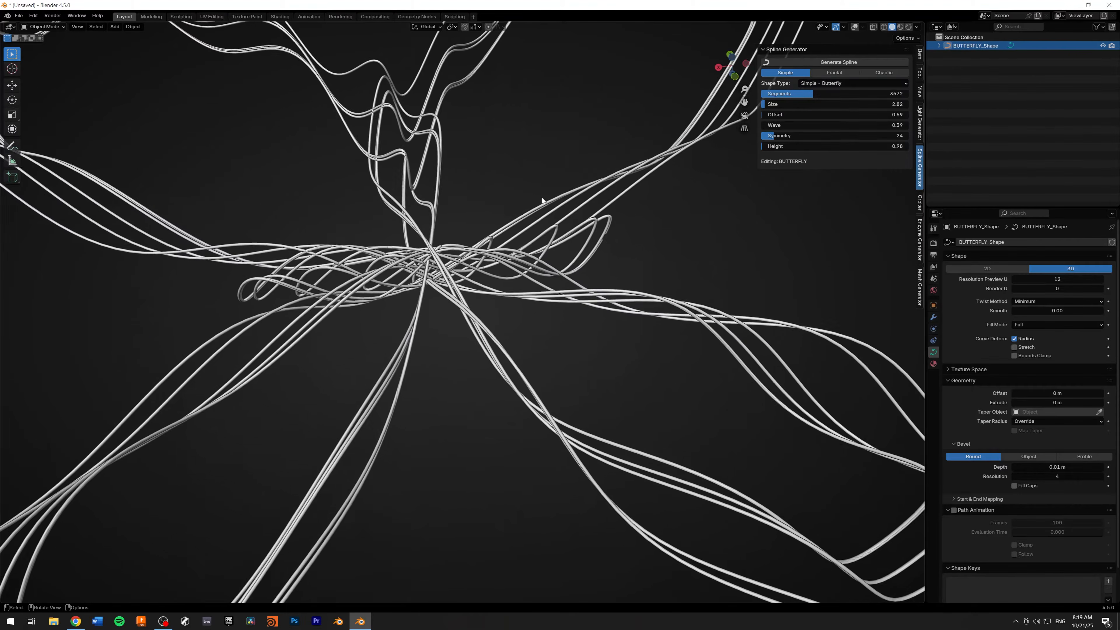
# - Shape the spline as a Butterfly with size 2.82, offset 0.59, wave 0.39, symmetry 1 and height 6.30
pyautogui.scroll(-6, 541, 198)
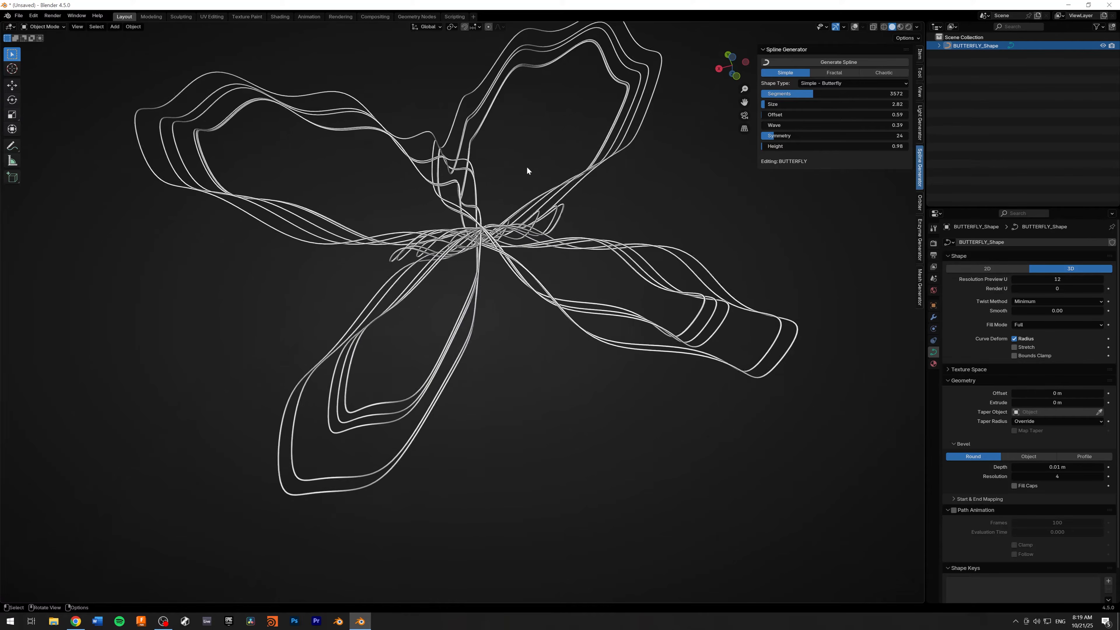
pyautogui.moveTo(789, 135); pyautogui.dragTo(774, 135)
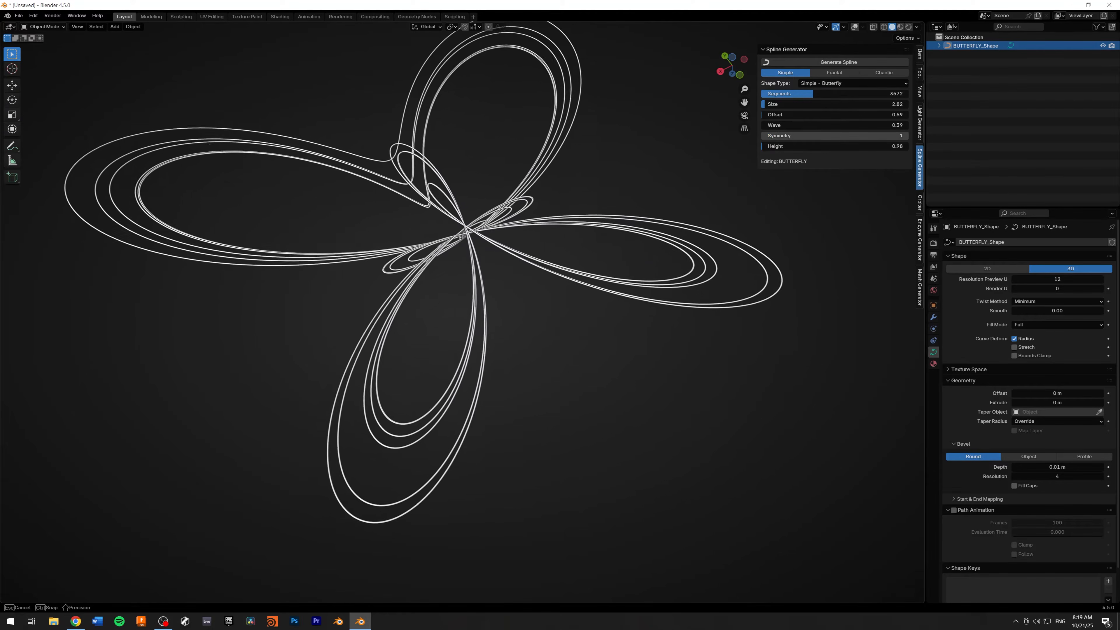
pyautogui.moveTo(434, 130)
pyautogui.mouseDown(button='middle')
pyautogui.moveTo(422, 113)
pyautogui.moveTo(441, 127)
pyautogui.mouseUp(button='middle')
pyautogui.scroll(1, 441, 127)
pyautogui.moveTo(778, 151); pyautogui.dragTo(786, 151)
pyautogui.moveTo(443, 193); pyautogui.dragTo(520, 201, button='middle')
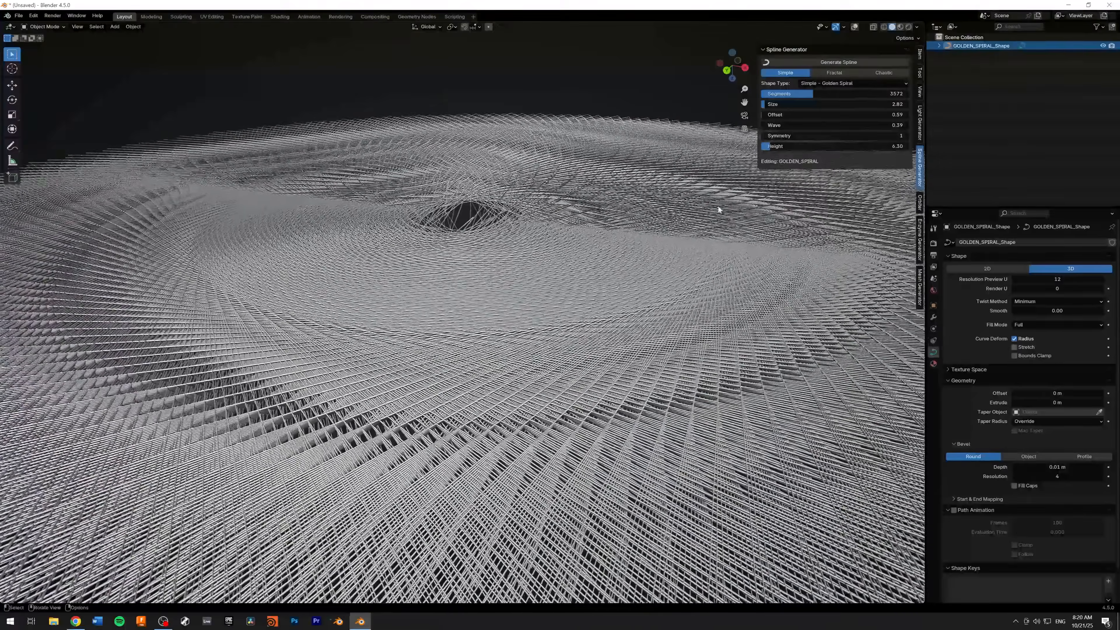
# - Use the Golden Spiral shape and reduce its segments to 251
pyautogui.moveTo(718, 208); pyautogui.dragTo(483, 167, button='middle')
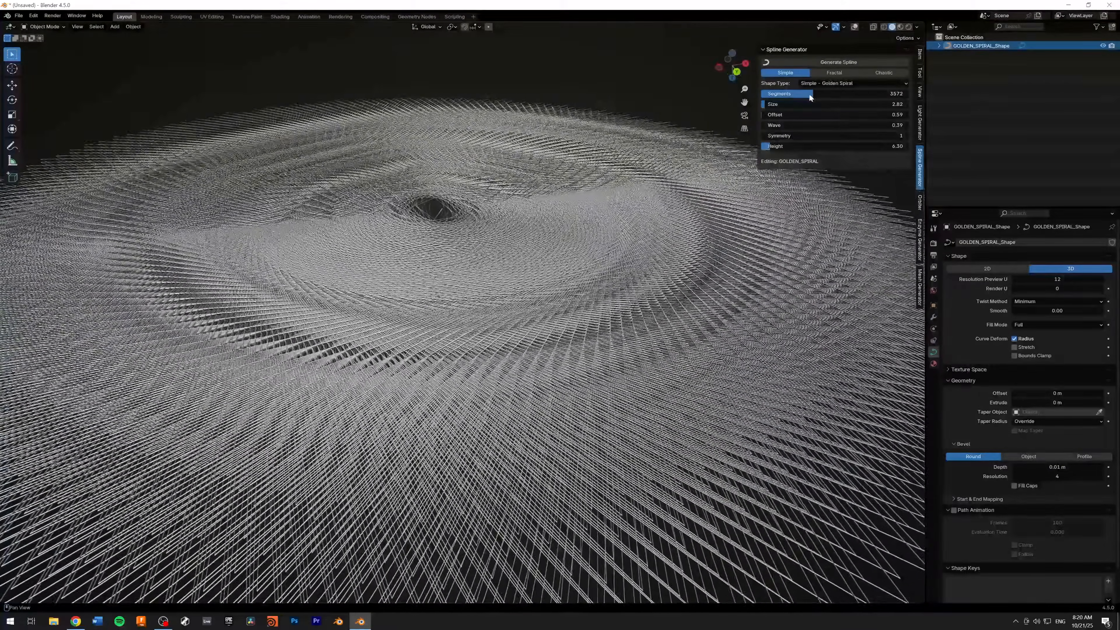
pyautogui.moveTo(815, 91); pyautogui.dragTo(765, 93)
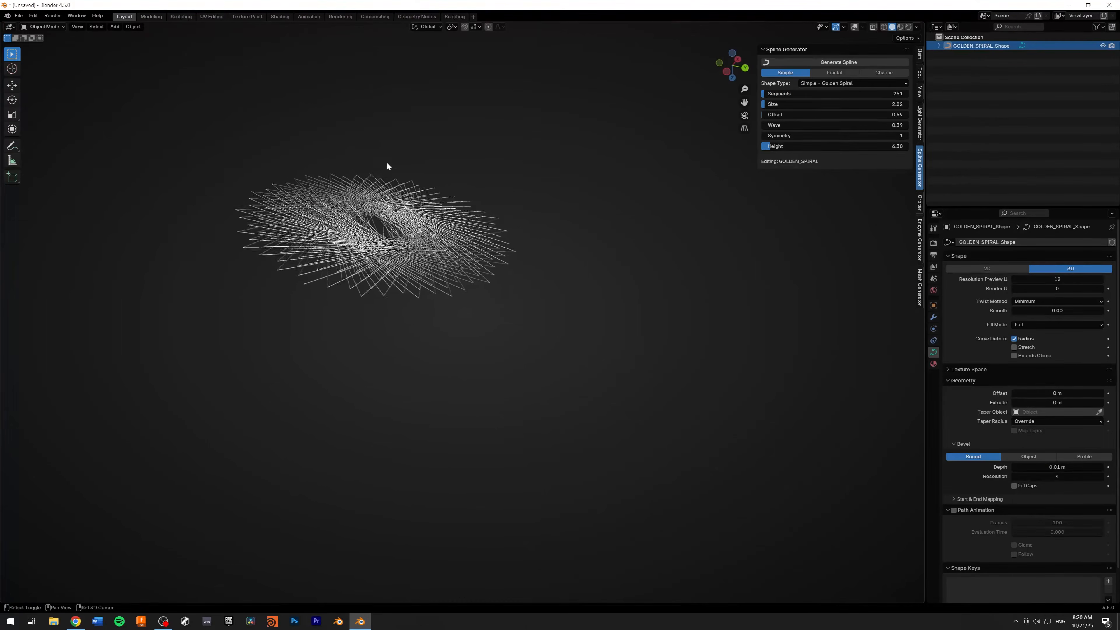
# - Flatten the Golden Spiral by setting its height to 0
pyautogui.keyDown('shift'); pyautogui.moveTo(387, 166); pyautogui.dragTo(561, 268, button='middle'); pyautogui.keyUp('shift')
pyautogui.scroll(3, 560, 294)
pyautogui.moveTo(495, 260)
pyautogui.mouseDown(button='middle')
pyautogui.moveTo(482, 275)
pyautogui.moveTo(500, 260)
pyautogui.mouseUp(button='middle')
pyautogui.scroll(1, 500, 260)
pyautogui.moveTo(798, 146); pyautogui.dragTo(761, 146)
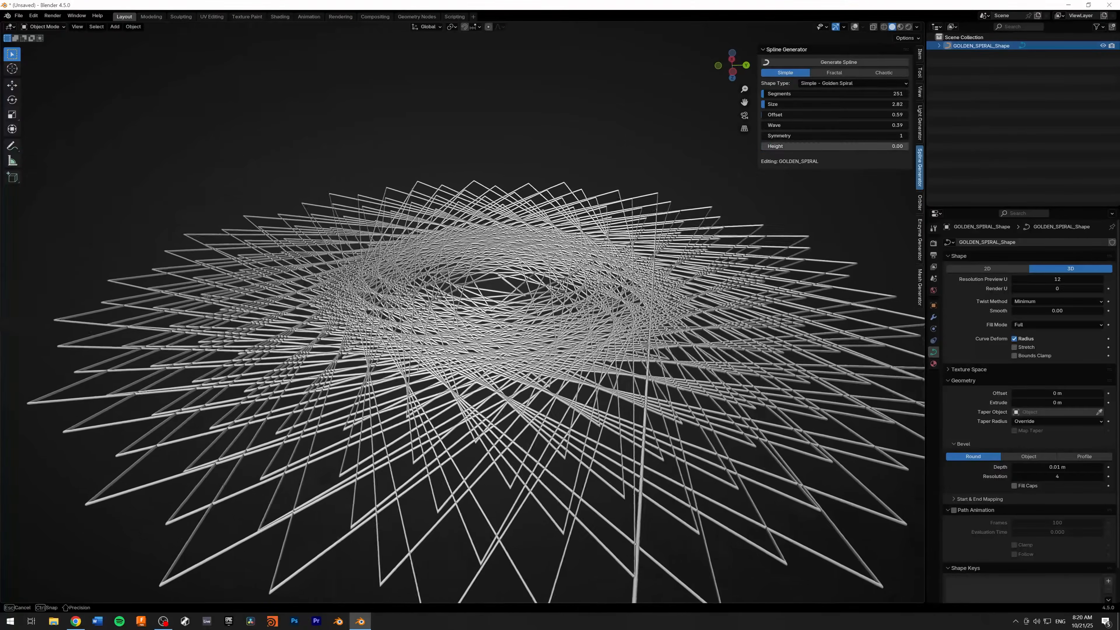
pyautogui.moveTo(503, 238)
pyautogui.mouseDown(button='middle')
pyautogui.moveTo(507, 268)
pyautogui.moveTo(511, 240)
pyautogui.mouseUp(button='middle')
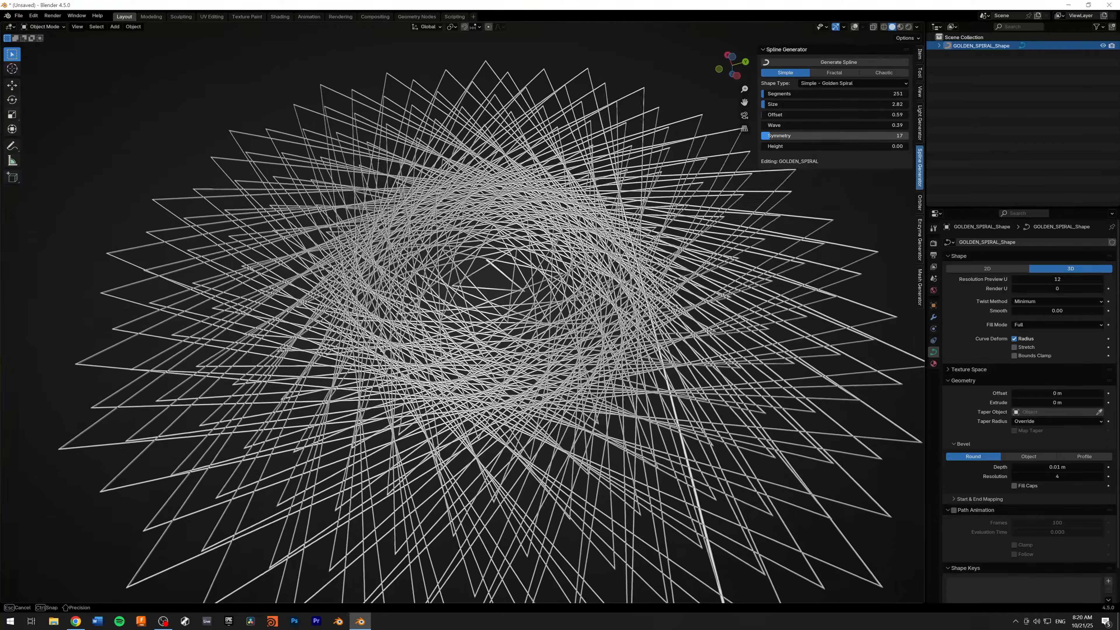
# - Change the shape type to Vortex Spiral and set segments to 2079, size to 3.22, wave to 10.04 and symmetry to 72
pyautogui.click(852, 83)
pyautogui.click(840, 195)
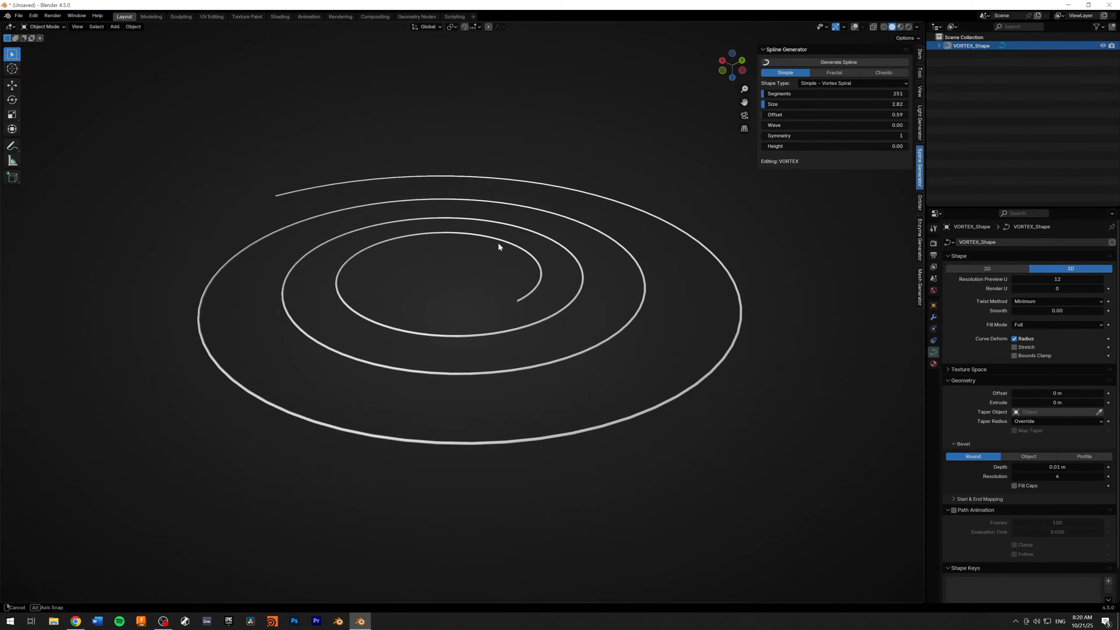
pyautogui.moveTo(499, 245); pyautogui.dragTo(607, 211, button='middle')
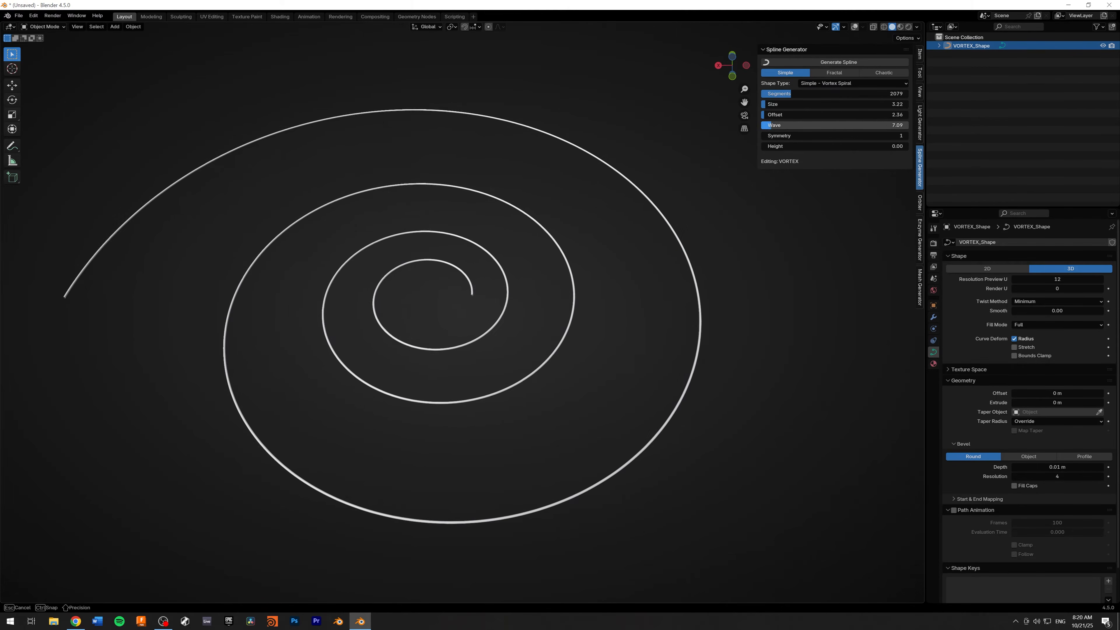
pyautogui.moveTo(762, 135); pyautogui.dragTo(802, 146)
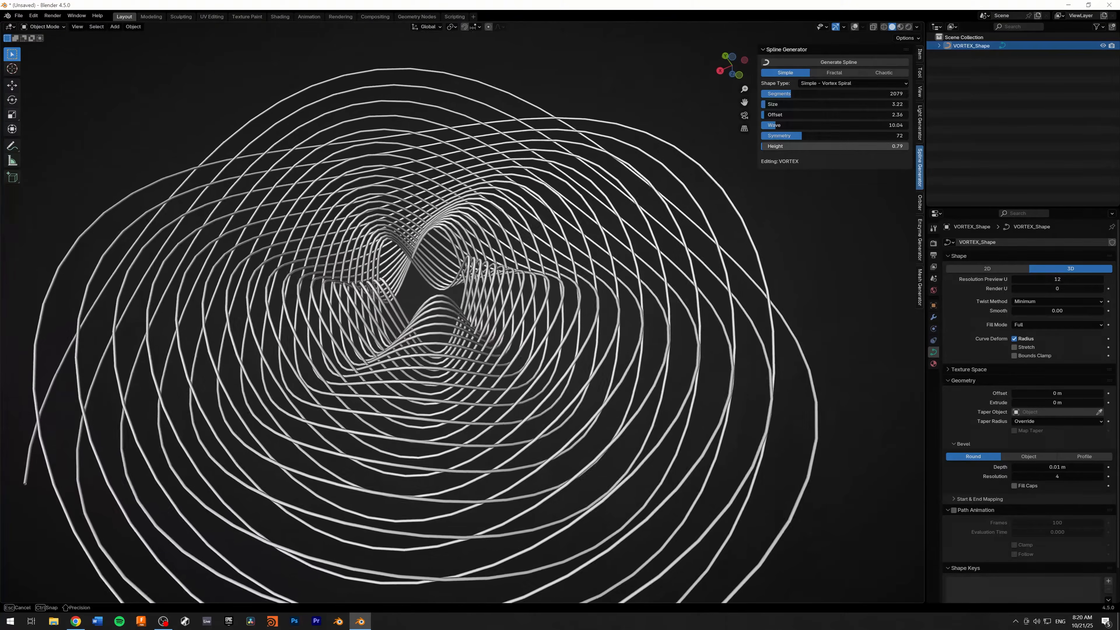
pyautogui.moveTo(347, 268); pyautogui.dragTo(376, 273, button='middle')
# - Use the Infinity Curve shape with offset, wave and height at 0 and symmetry at 1
pyautogui.click(831, 83)
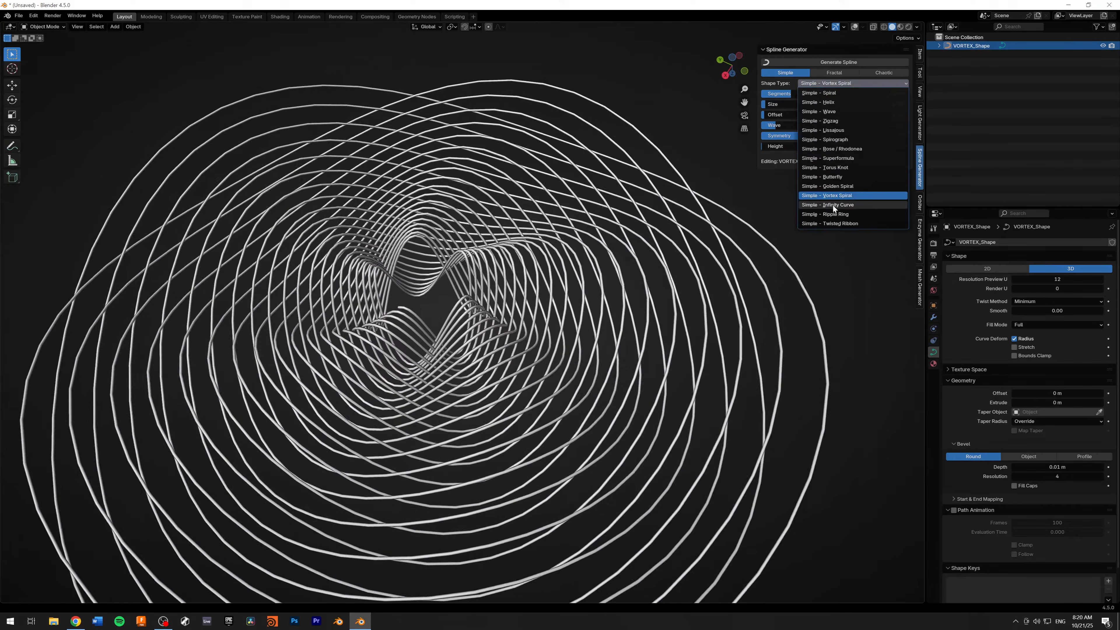
pyautogui.click(832, 204)
pyautogui.moveTo(838, 126); pyautogui.dragTo(765, 135)
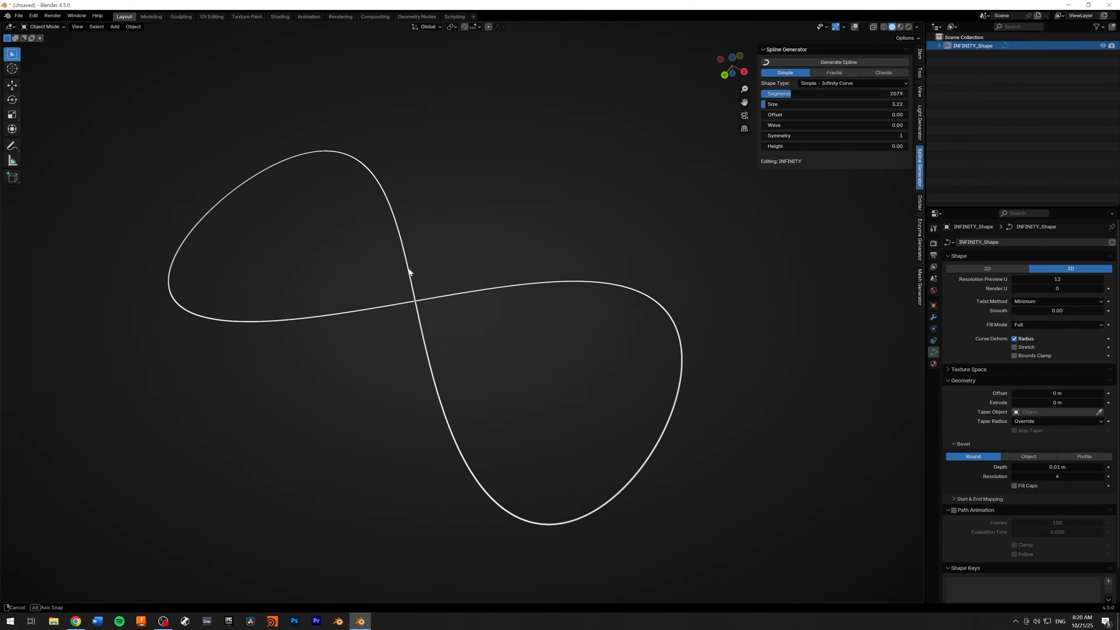
pyautogui.moveTo(342, 261); pyautogui.dragTo(573, 195, button='middle')
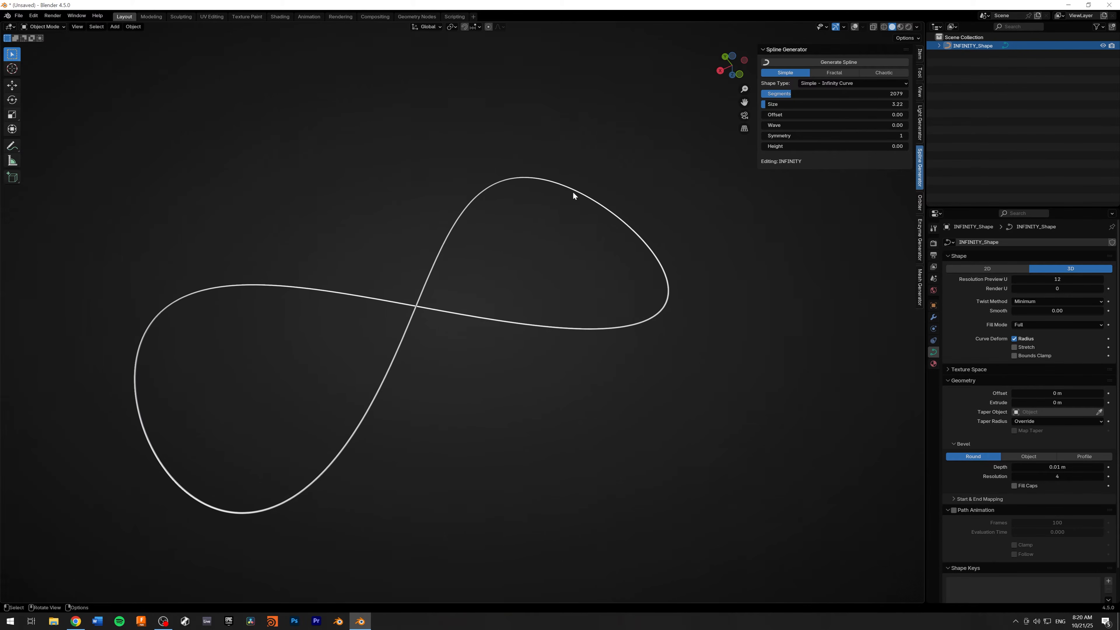
# - Switch the spline to Ripple Ring with offset 2.56, wave 10.43, symmetry 14 and height 4.92
pyautogui.click(801, 84)
pyautogui.click(824, 214)
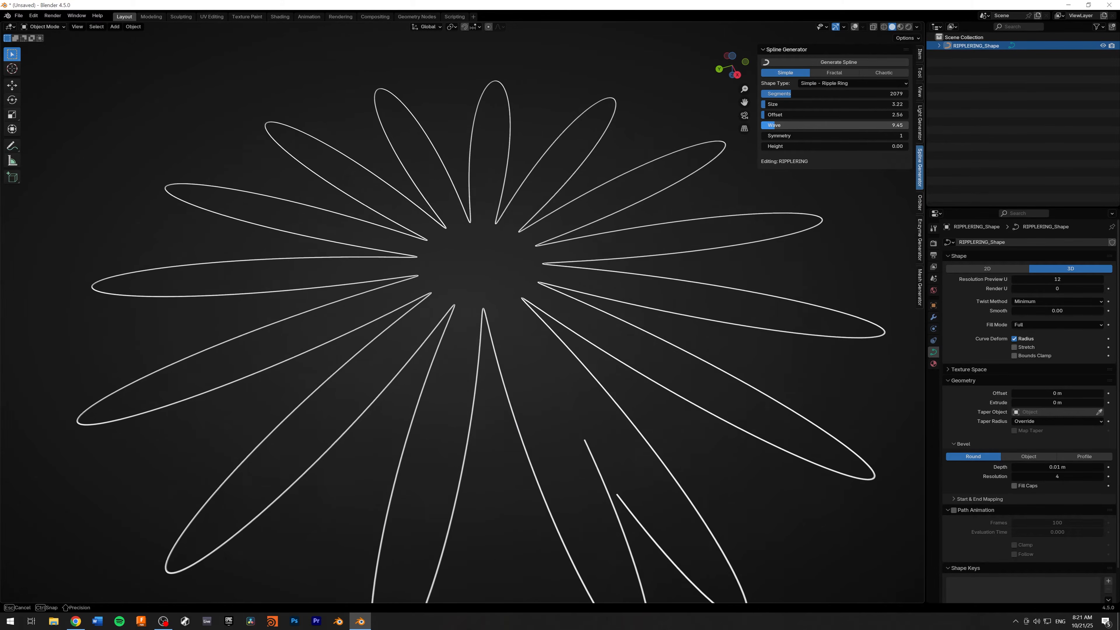
pyautogui.moveTo(770, 135)
pyautogui.mouseDown()
pyautogui.moveTo(855, 141)
pyautogui.moveTo(770, 139)
pyautogui.moveTo(837, 147)
pyautogui.moveTo(769, 149)
pyautogui.mouseUp()
pyautogui.moveTo(633, 223); pyautogui.dragTo(632, 199, button='middle')
# - Change the shape type to Twisted Ribbon and set size to 3.02 and offset to 1.38
pyautogui.click(853, 83)
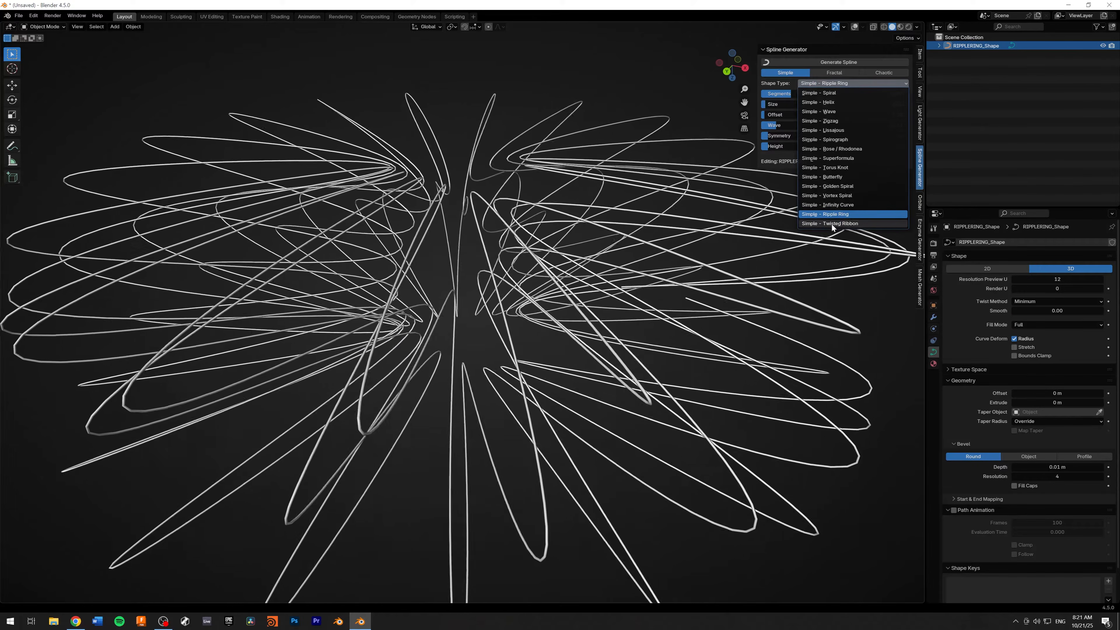
pyautogui.click(832, 221)
pyautogui.moveTo(679, 260); pyautogui.dragTo(538, 250, button='middle')
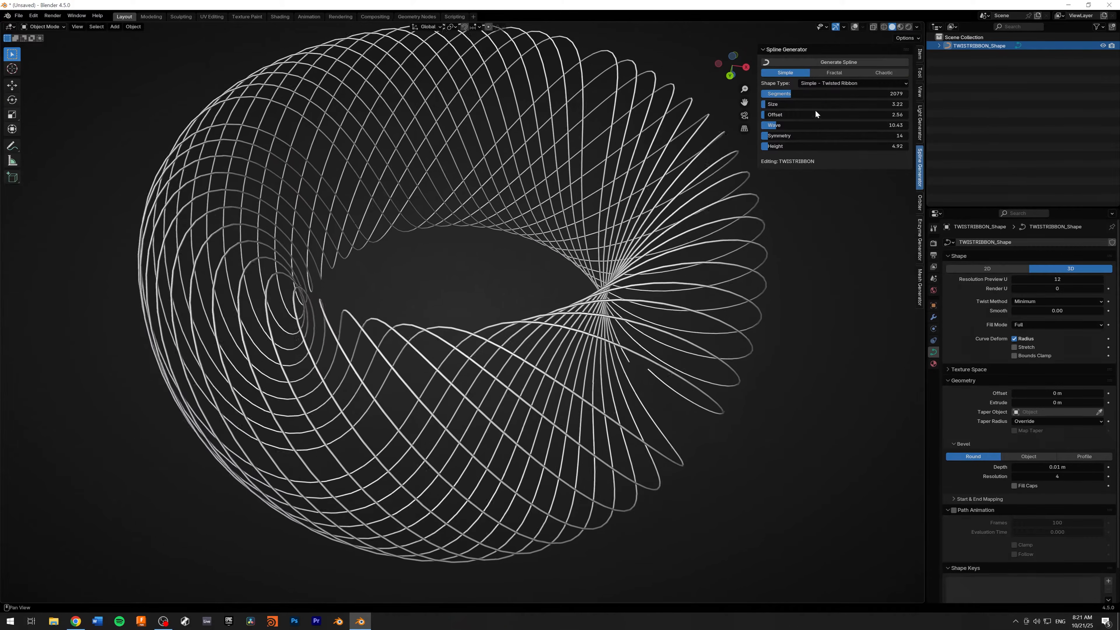
pyautogui.moveTo(812, 119); pyautogui.dragTo(813, 119)
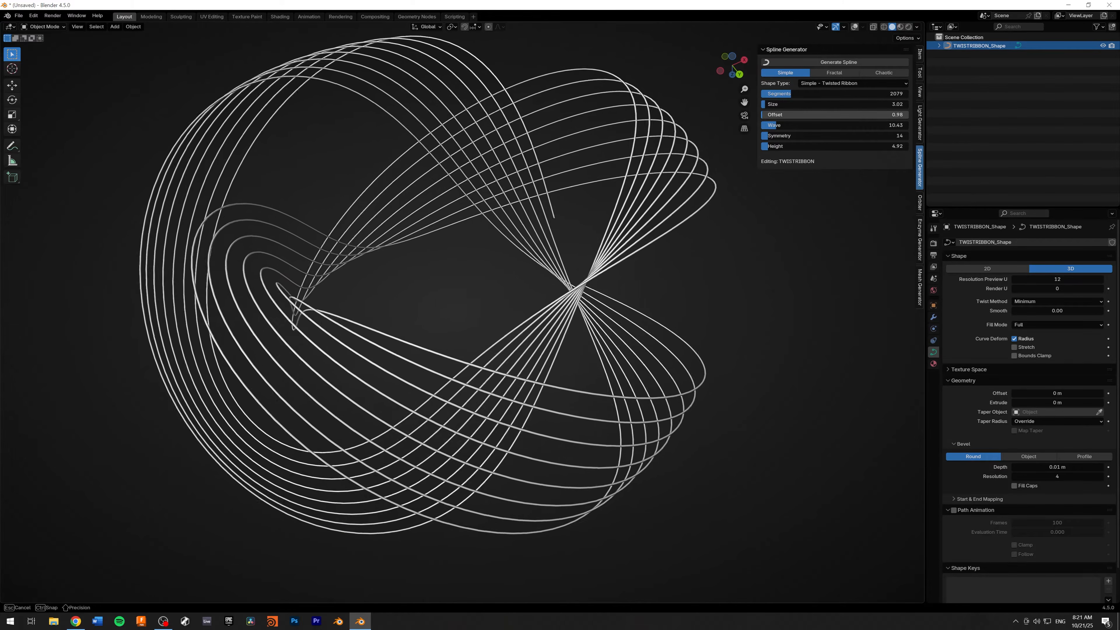
pyautogui.moveTo(570, 189); pyautogui.dragTo(577, 196, button='middle')
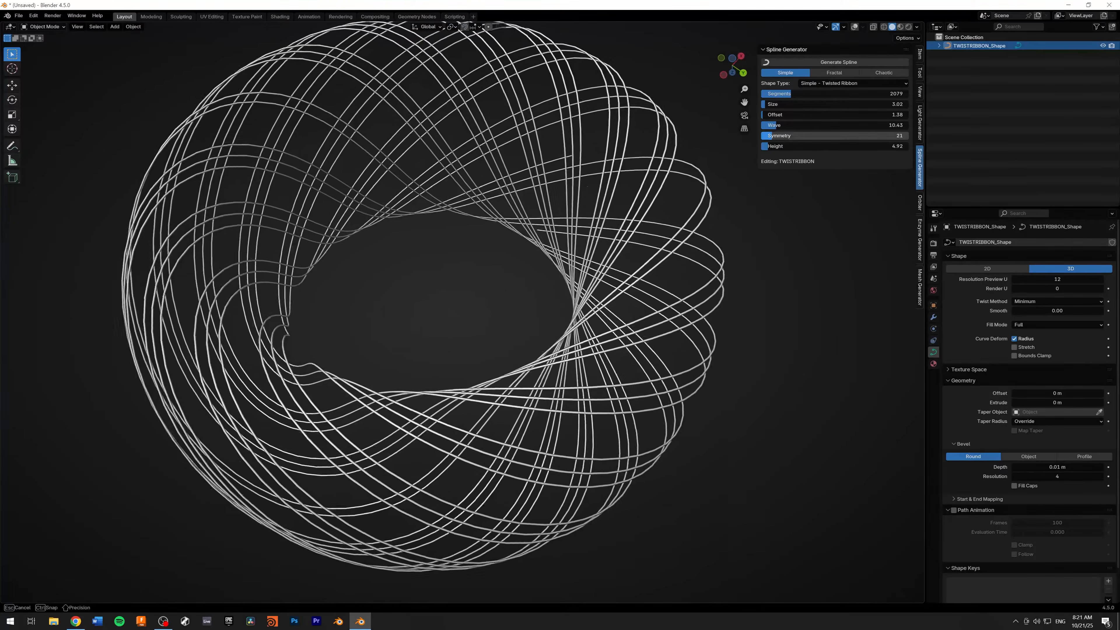
# - Set the Twisted Ribbon's symmetry to 46, segments to 2570, offset to 4.33 and height to 1.77
pyautogui.moveTo(772, 136)
pyautogui.mouseDown()
pyautogui.moveTo(802, 136)
pyautogui.moveTo(787, 136)
pyautogui.mouseUp()
pyautogui.moveTo(796, 94); pyautogui.dragTo(832, 114)
pyautogui.moveTo(465, 300); pyautogui.dragTo(511, 268, button='middle')
pyautogui.scroll(1, 749, 195)
pyautogui.moveTo(794, 146); pyautogui.dragTo(789, 147)
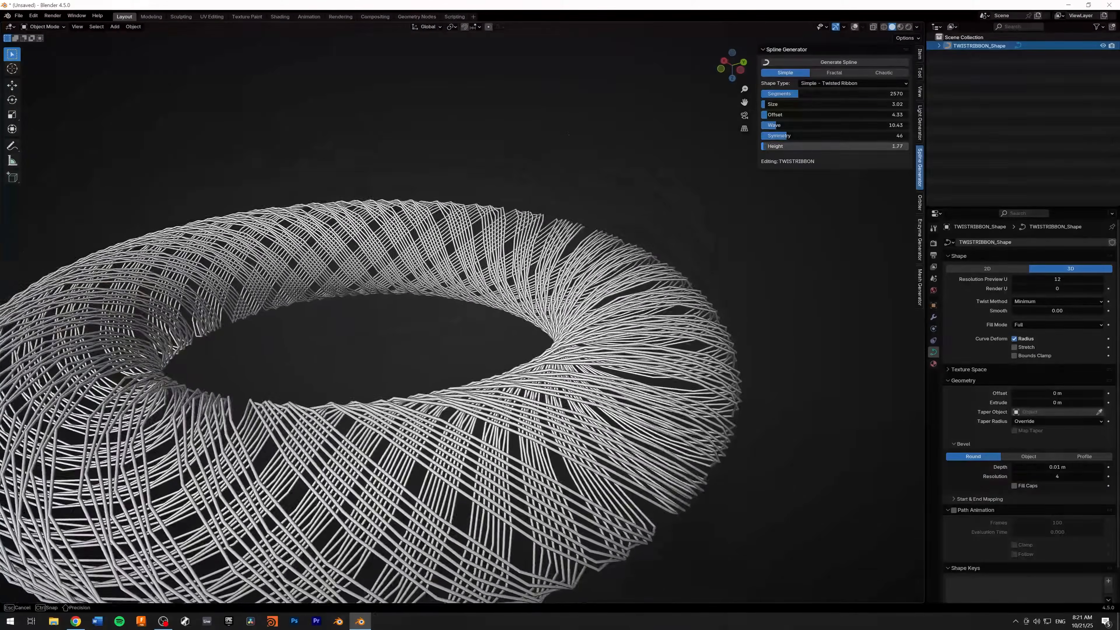
pyautogui.keyDown('shift'); pyautogui.moveTo(390, 307); pyautogui.dragTo(475, 240, button='middle'); pyautogui.keyUp('shift')
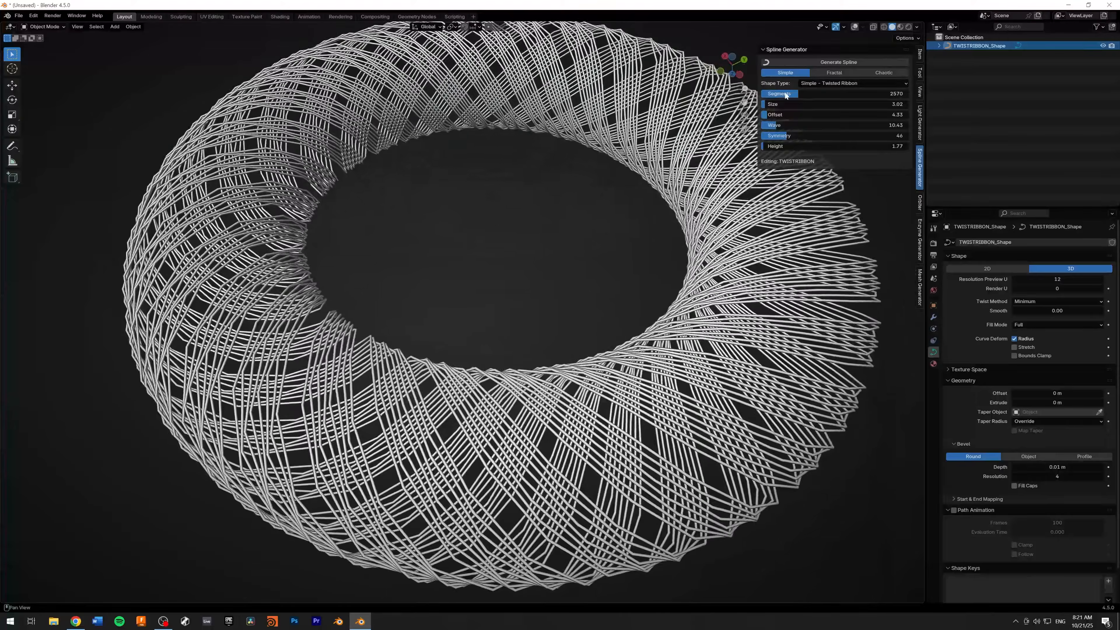
# - Smooth the Twisted Ribbon by raising its segments to 7031
pyautogui.moveTo(785, 94); pyautogui.dragTo(854, 93)
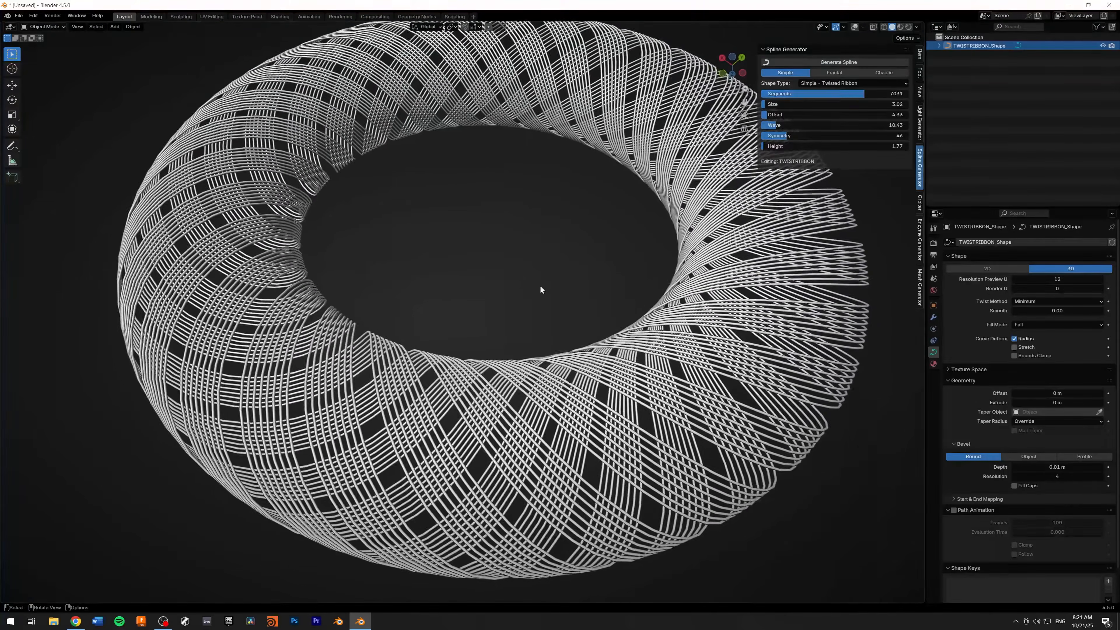
pyautogui.moveTo(540, 285); pyautogui.dragTo(523, 285, button='middle')
pyautogui.scroll(-2, 523, 242)
pyautogui.keyDown('shift'); pyautogui.moveTo(523, 242); pyautogui.dragTo(526, 281, button='middle'); pyautogui.keyUp('shift')
pyautogui.scroll(1, 526, 280)
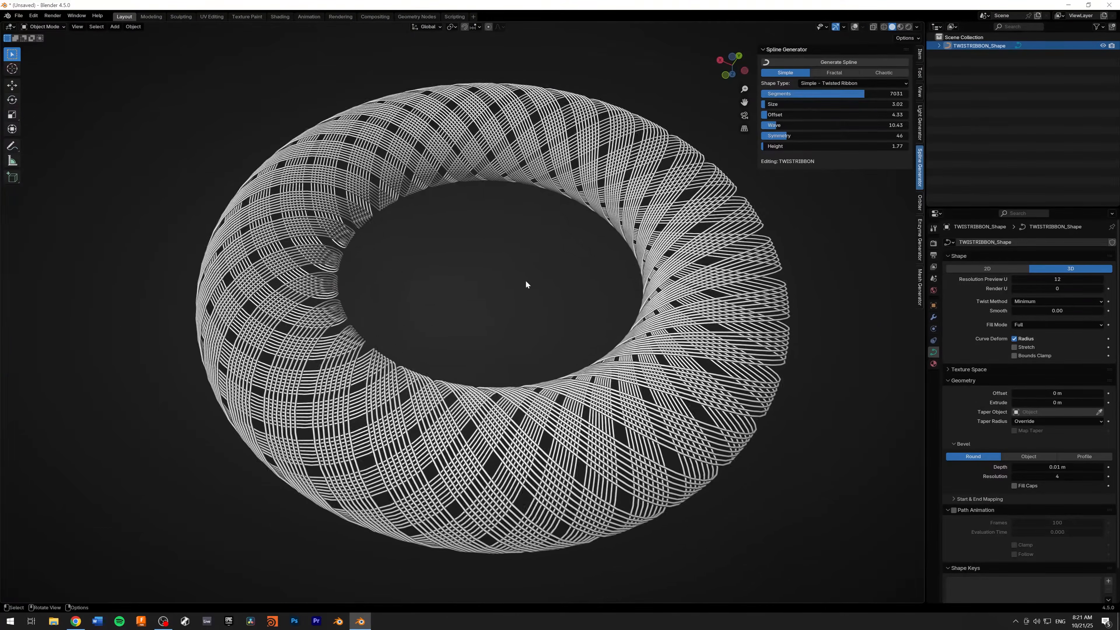
# - Switch the spline to the Chaotic category's Lorenz Attractor and set its height to 1
pyautogui.click(834, 72)
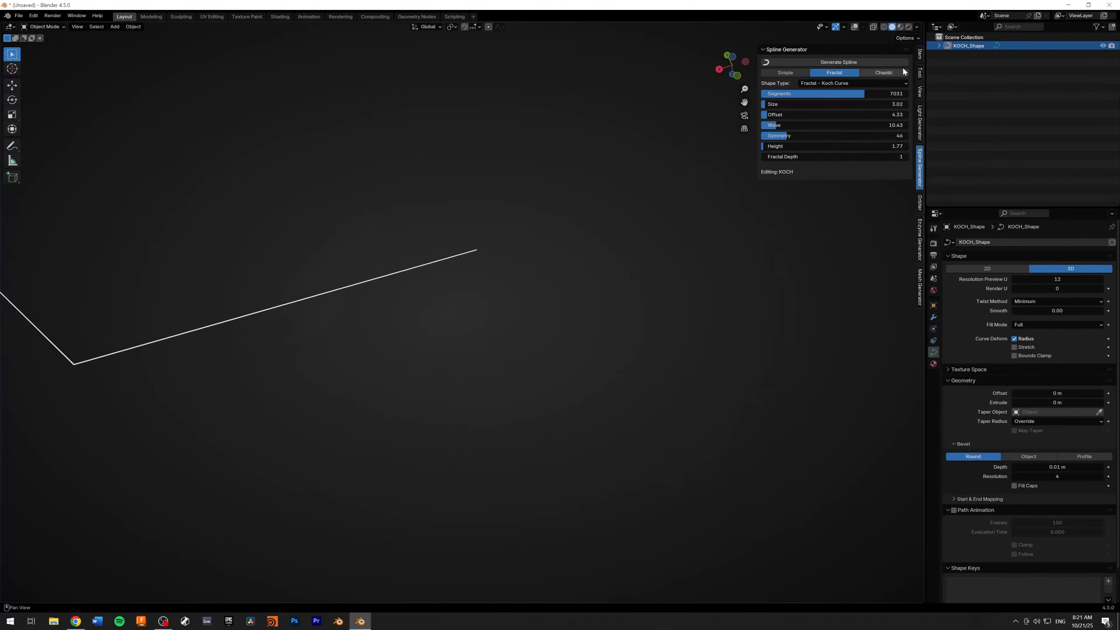
pyautogui.click(882, 74)
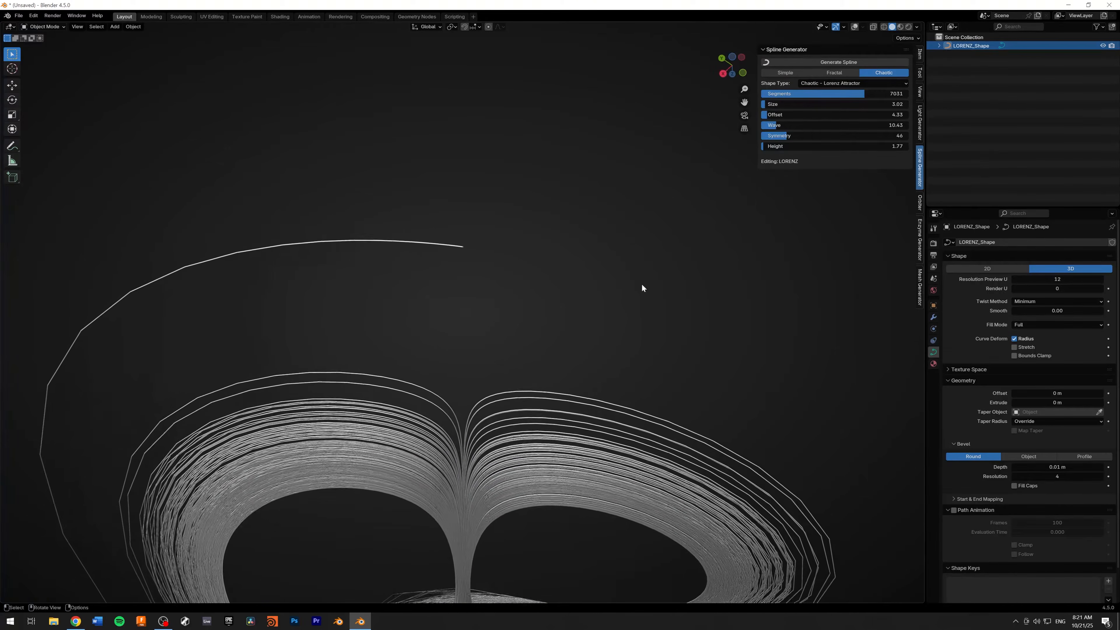
pyautogui.keyDown('shift'); pyautogui.moveTo(495, 455); pyautogui.dragTo(537, 280, button='middle'); pyautogui.keyUp('shift')
pyautogui.scroll(-4, 513, 243)
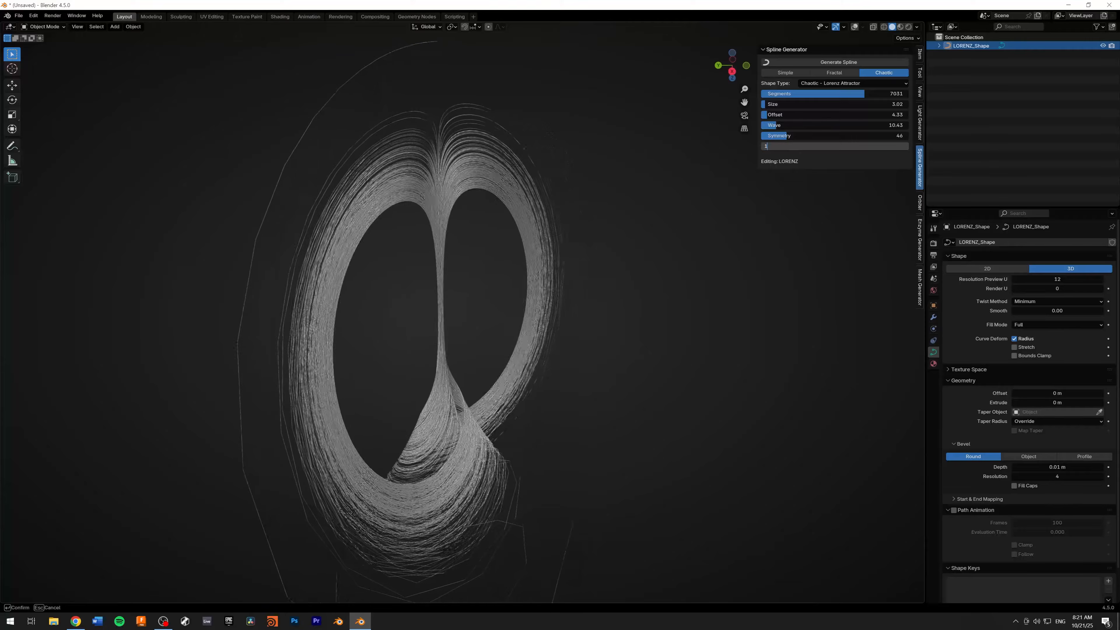
pyautogui.press('Return')
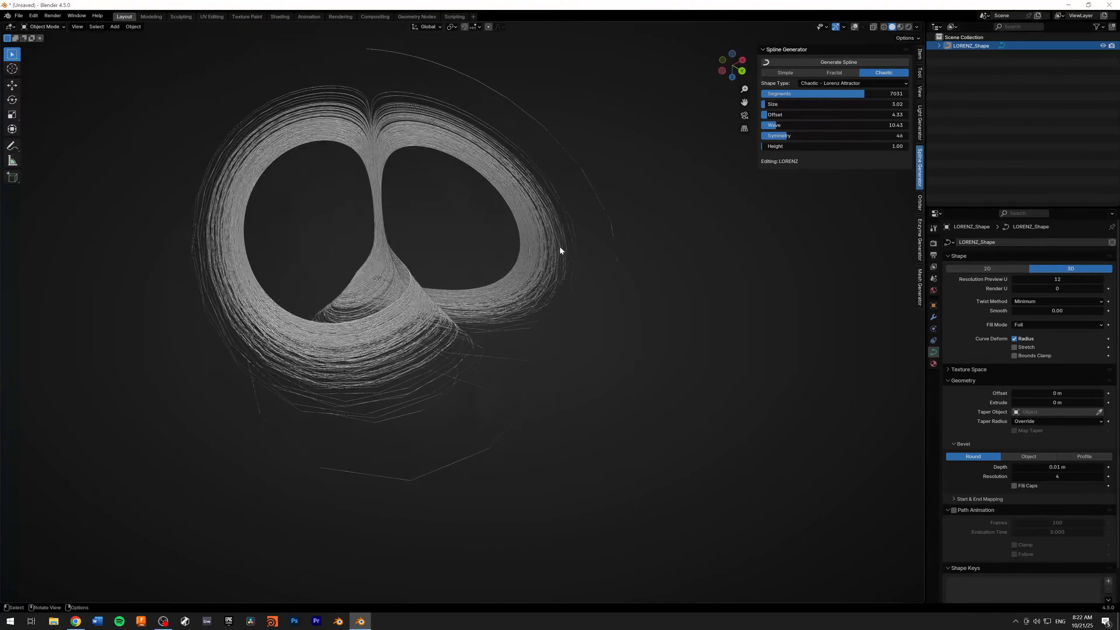
# - Center the orbiting view on the Lorenz shape with Orbiter and set the recentering distance to 33.06
pyautogui.click(920, 202)
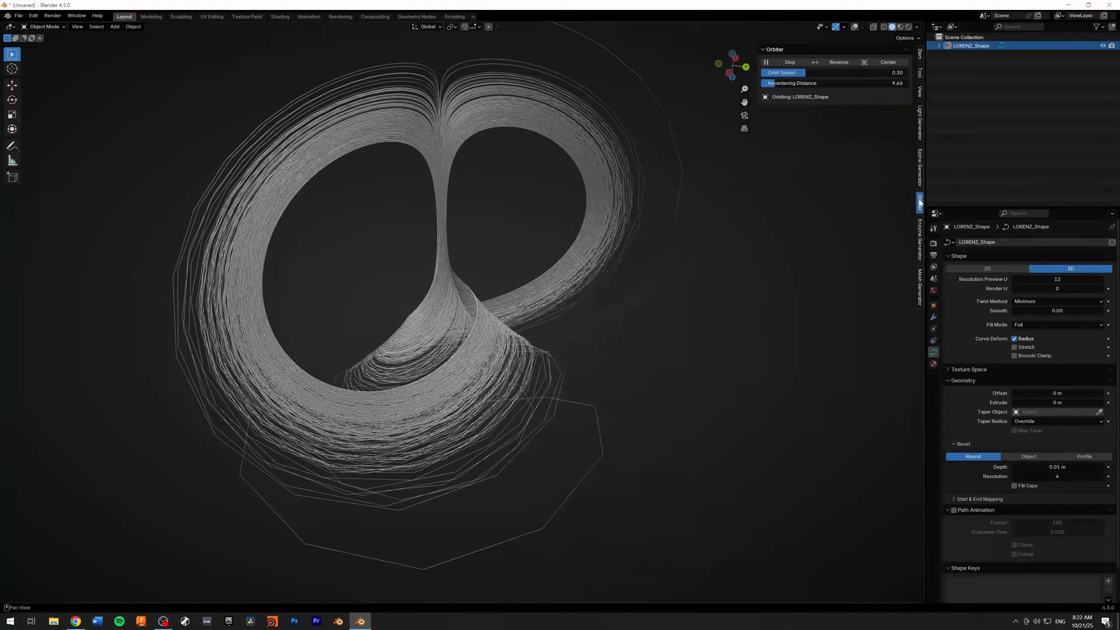
pyautogui.click(887, 61)
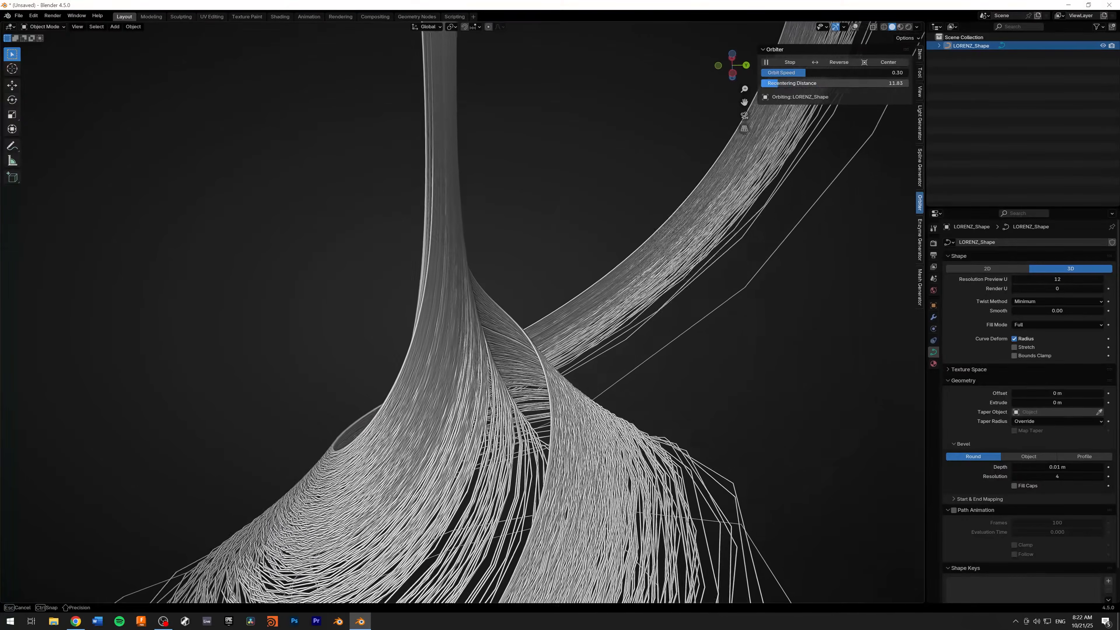
pyautogui.click(890, 62)
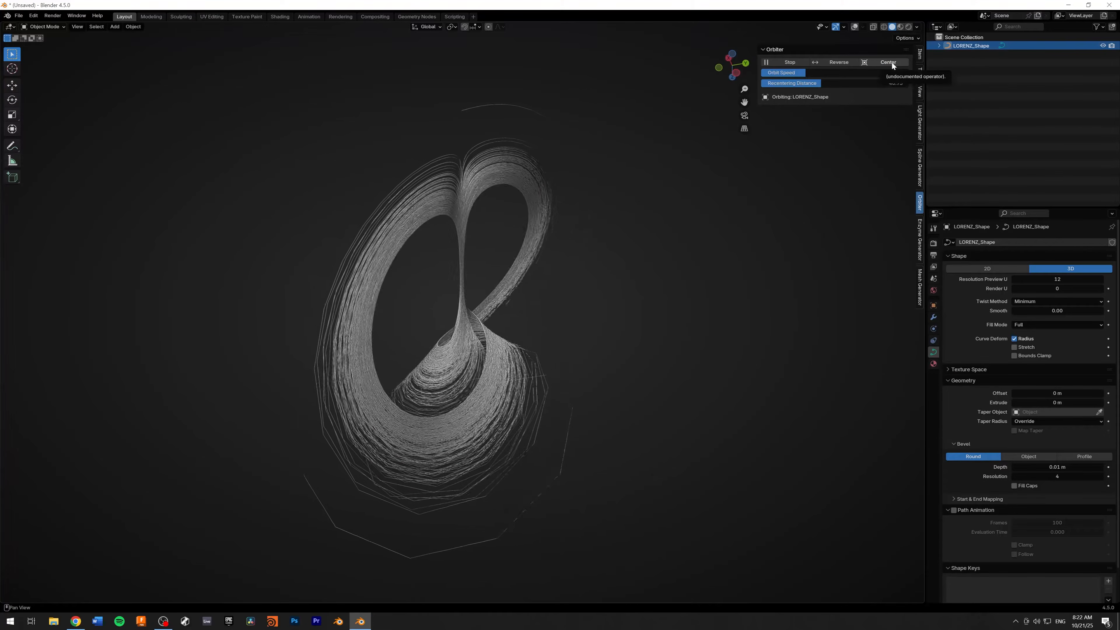
pyautogui.moveTo(817, 83); pyautogui.dragTo(806, 84)
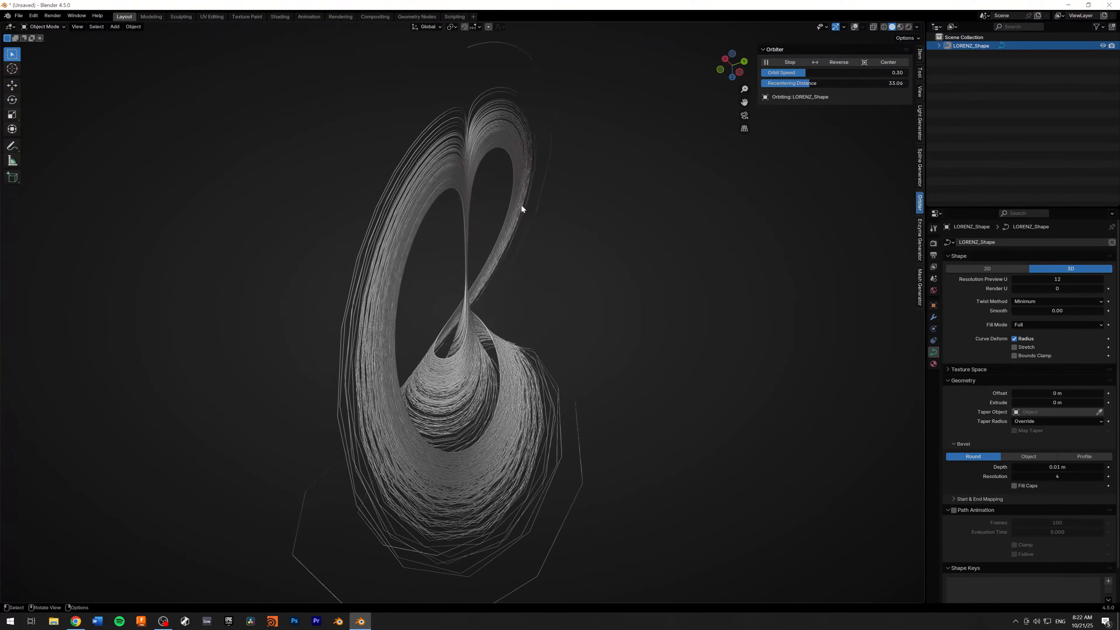
# - Change the shape to the Rössler Attractor with segments 2904, size 2.43, offset 0, wave 0 and symmetry 10
pyautogui.click(921, 159)
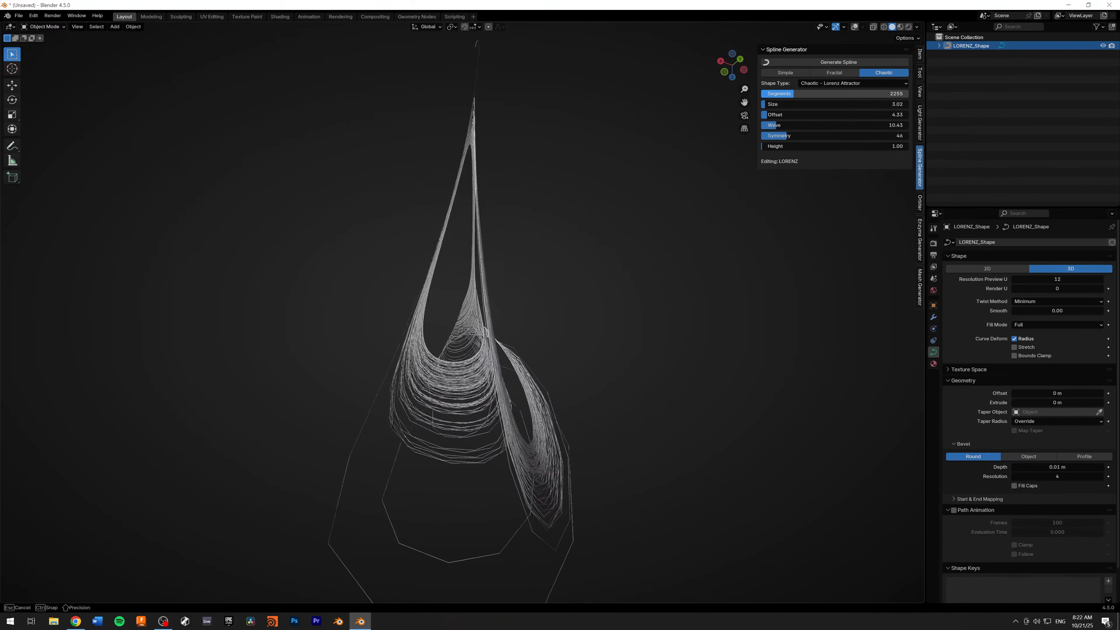
pyautogui.click(832, 102)
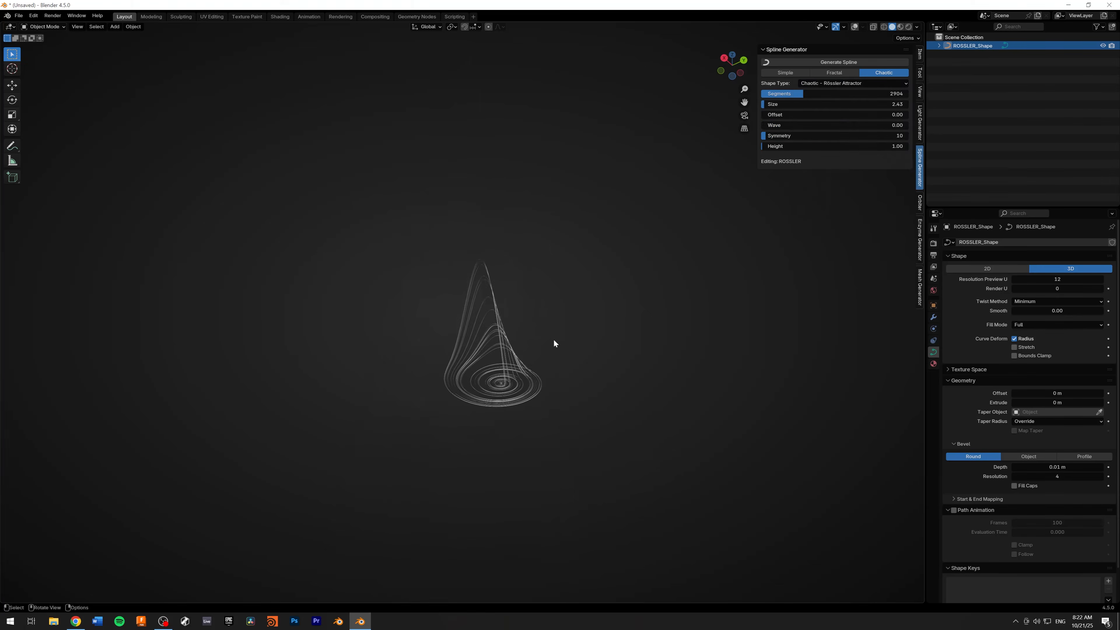
pyautogui.moveTo(506, 286); pyautogui.dragTo(522, 365, button='middle')
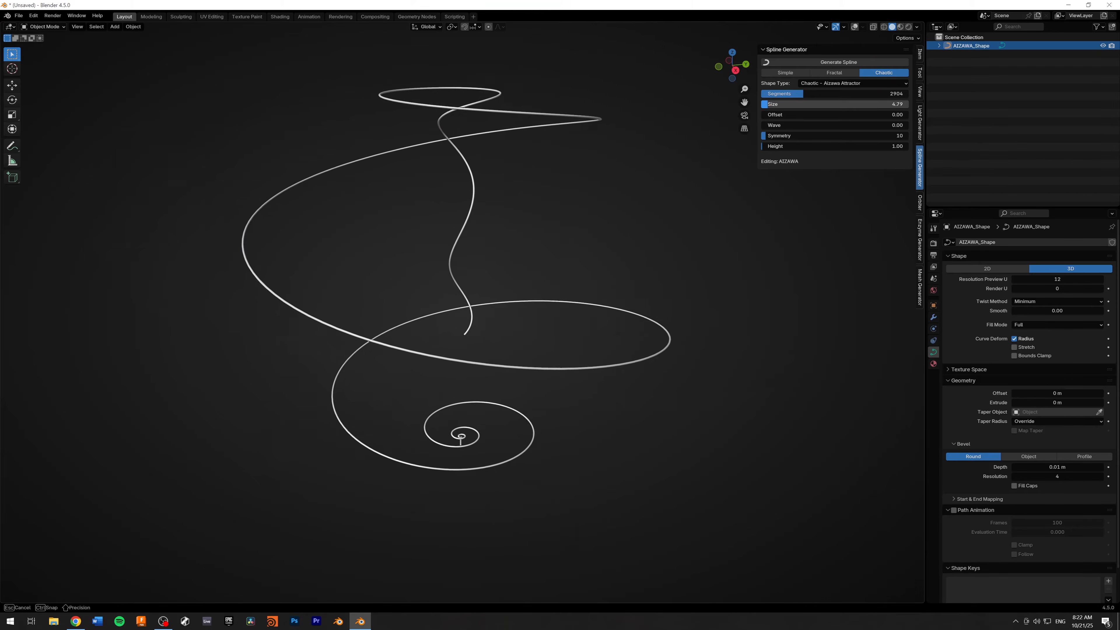
# - Shape the spline as an Aizawa Attractor with size 4.59 and offset 2.56
pyautogui.moveTo(834, 114); pyautogui.dragTo(869, 115)
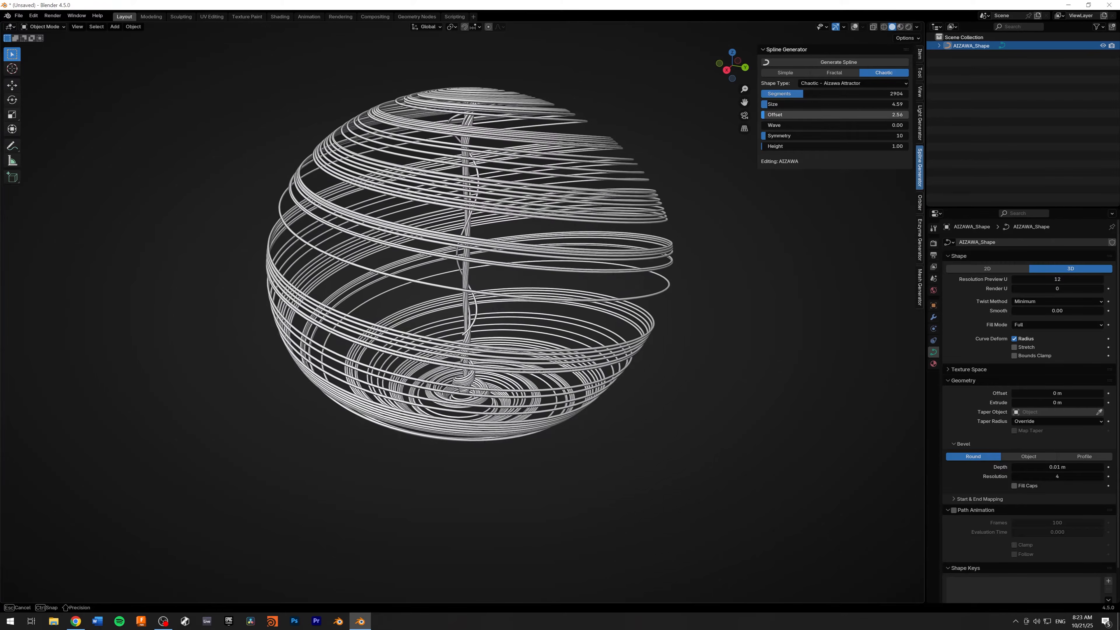
pyautogui.moveTo(496, 333); pyautogui.dragTo(551, 325, button='middle')
pyautogui.scroll(-3, 551, 326)
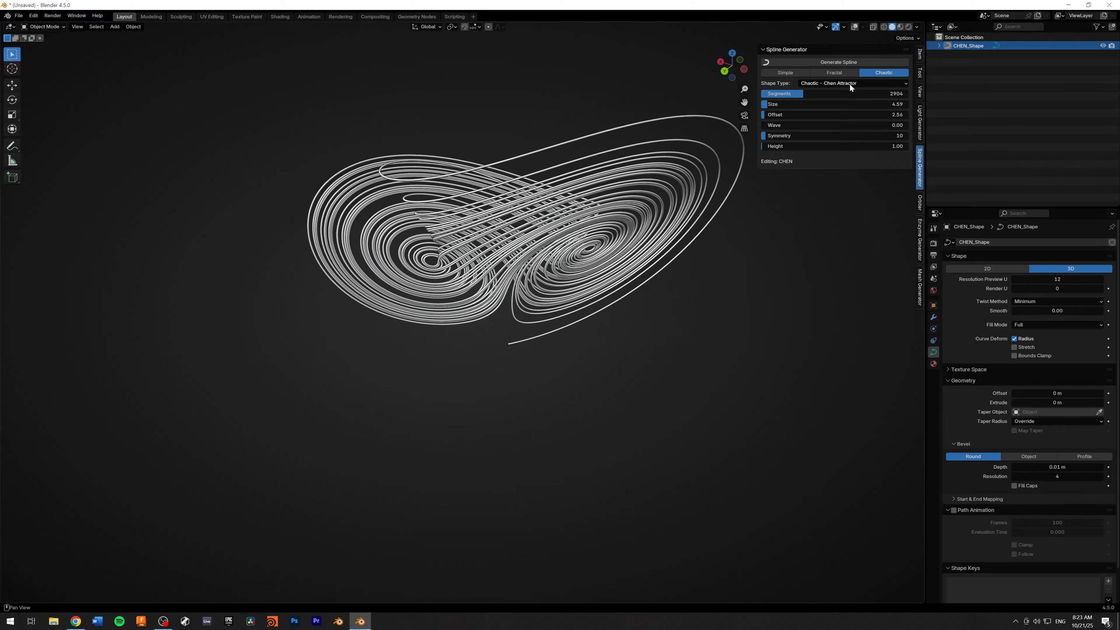
# - Change the shape type to Dadras Attractor and set segments to 6776 and offset to 70.67
pyautogui.click(849, 83)
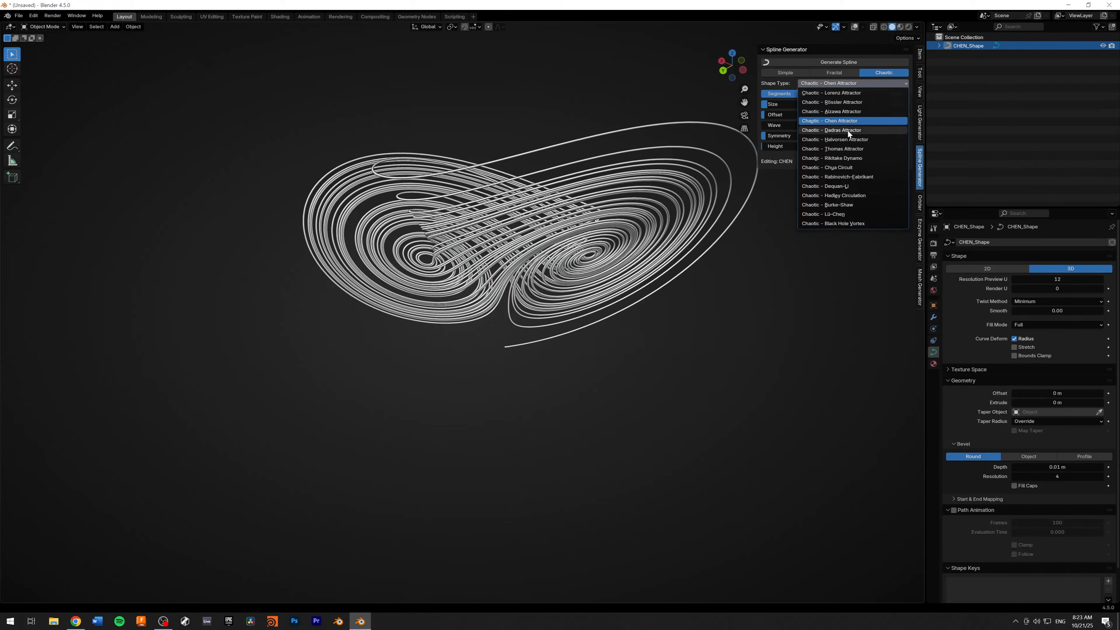
pyautogui.click(847, 130)
pyautogui.moveTo(536, 304); pyautogui.dragTo(788, 115, button='middle')
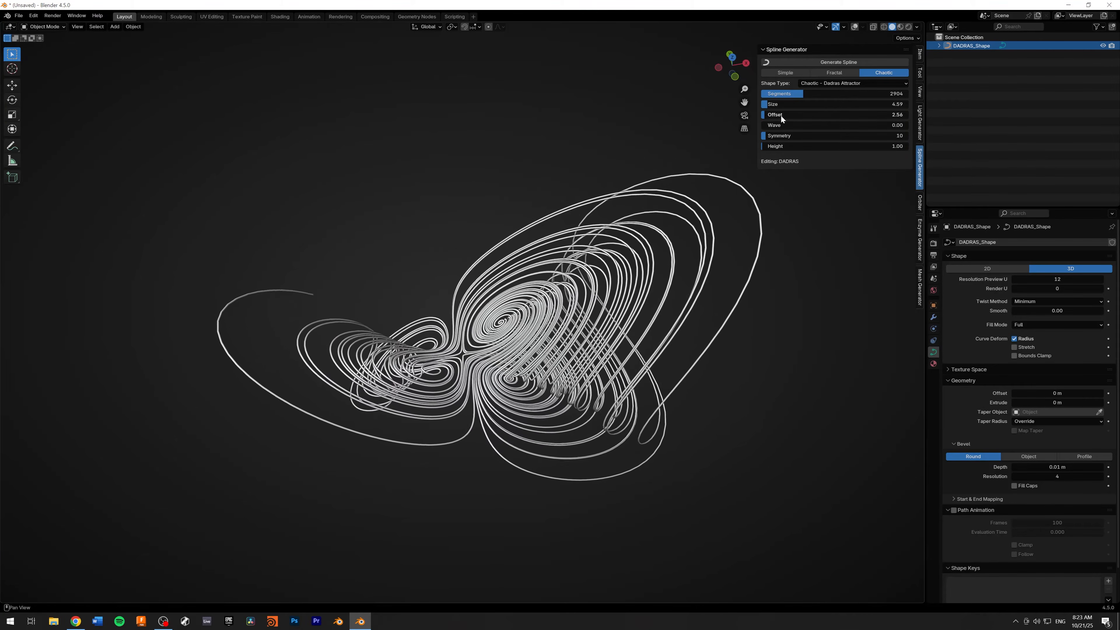
pyautogui.moveTo(781, 115); pyautogui.dragTo(866, 114)
pyautogui.keyDown('shift'); pyautogui.moveTo(545, 335); pyautogui.dragTo(851, 340, button='middle'); pyautogui.keyUp('shift')
pyautogui.scroll(4, 649, 311)
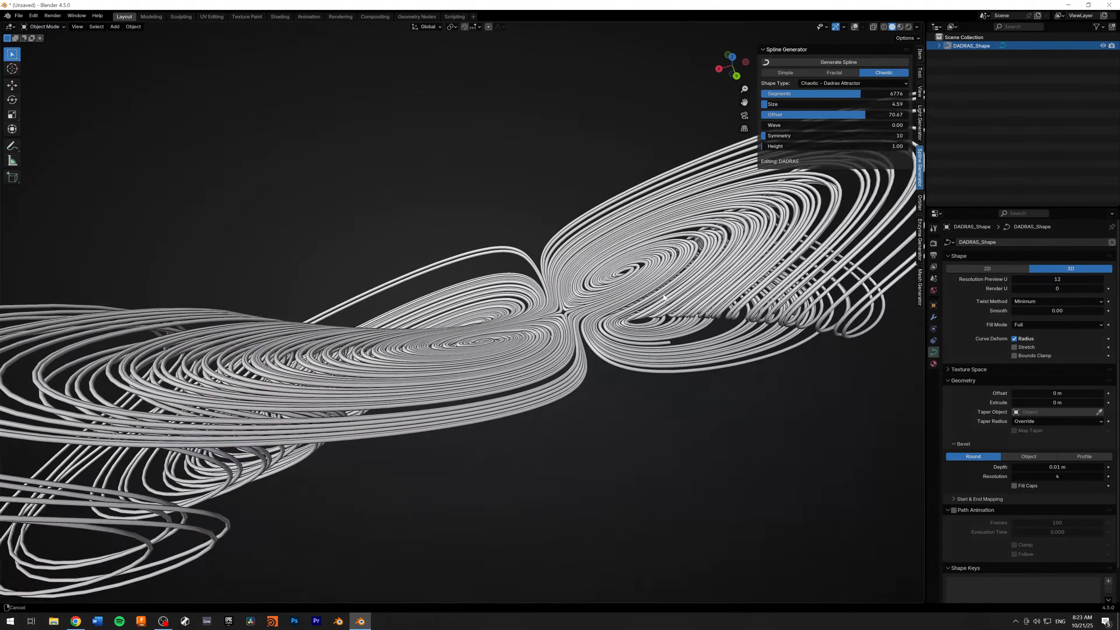
# - Switch the spline to the Thomas Attractor with offset 0
pyautogui.click(870, 84)
pyautogui.click(844, 149)
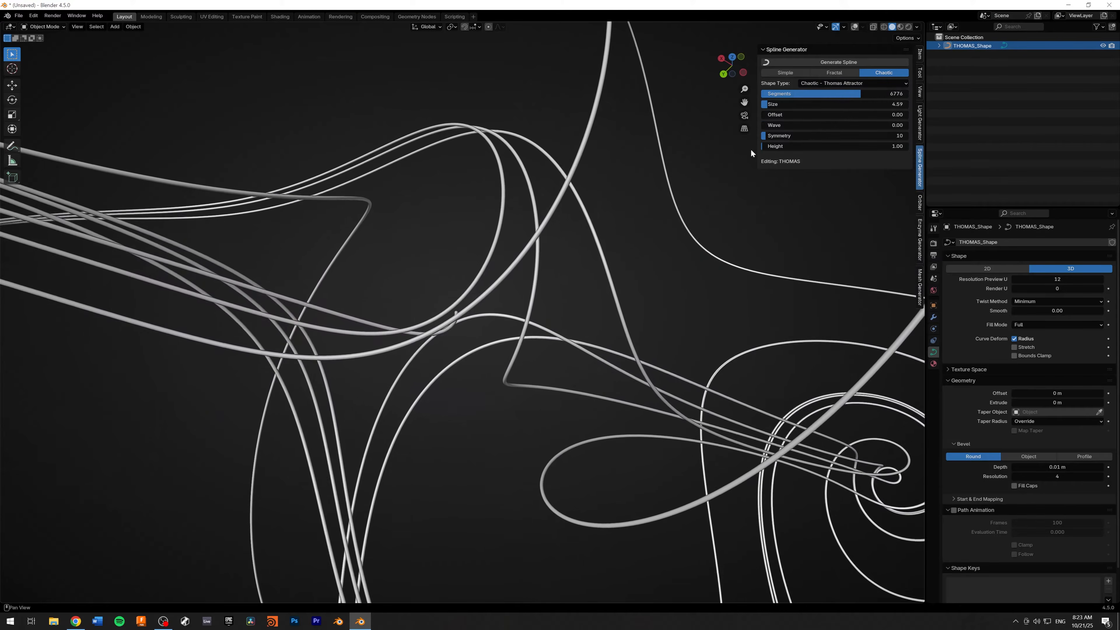
pyautogui.scroll(-7, 504, 260)
pyautogui.moveTo(509, 251); pyautogui.dragTo(584, 114, button='middle')
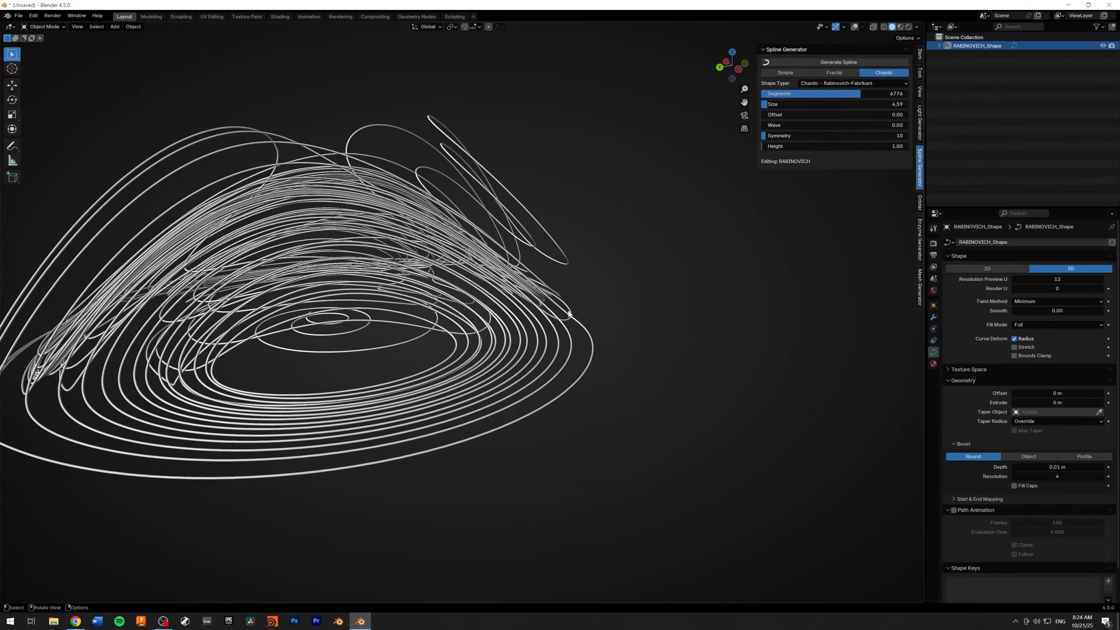
# - Switch the spline to the Dequan-Li chaotic shape with size 4 and offset 5.31
pyautogui.keyDown('shift'); pyautogui.moveTo(454, 277); pyautogui.dragTo(741, 289, button='middle'); pyautogui.keyUp('shift')
pyautogui.moveTo(557, 292); pyautogui.dragTo(547, 238, button='middle')
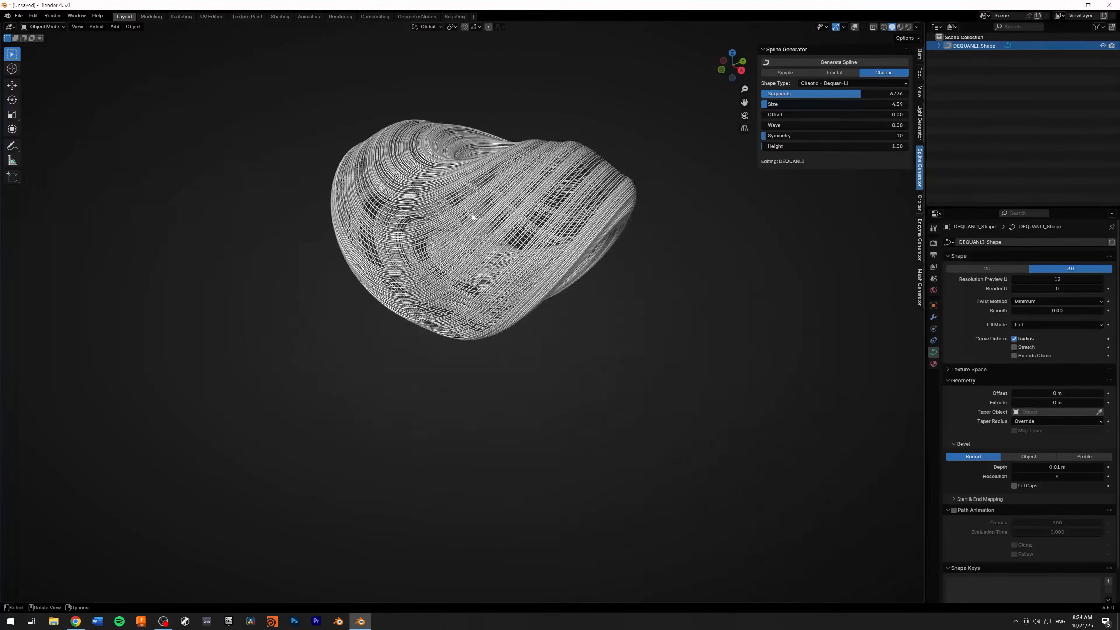
pyautogui.scroll(6, 472, 217)
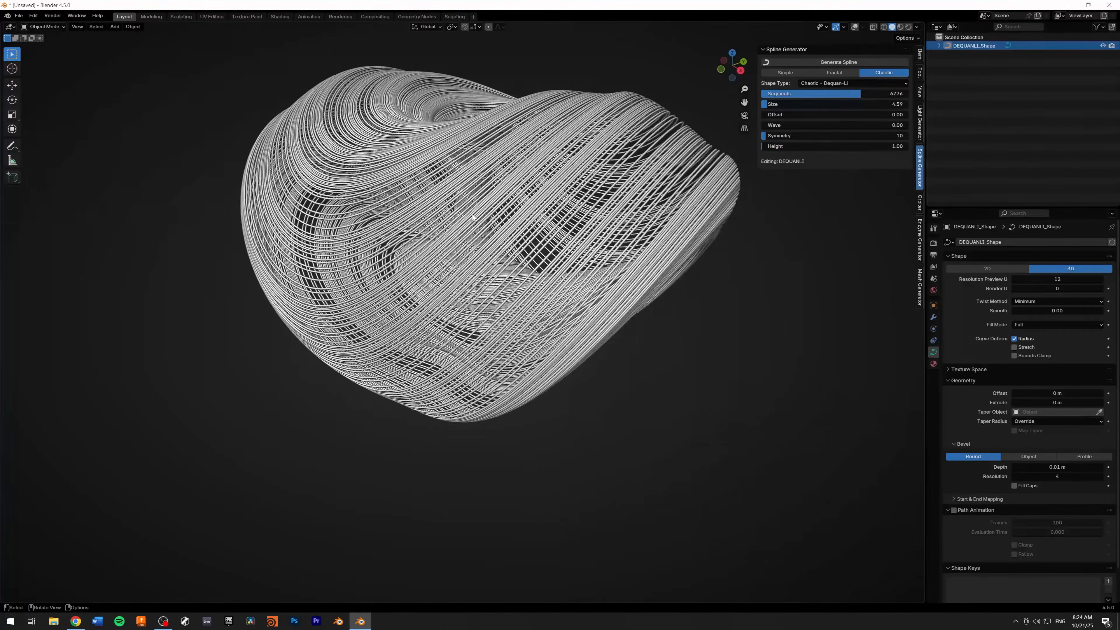
pyautogui.moveTo(481, 208); pyautogui.dragTo(496, 187, button='middle')
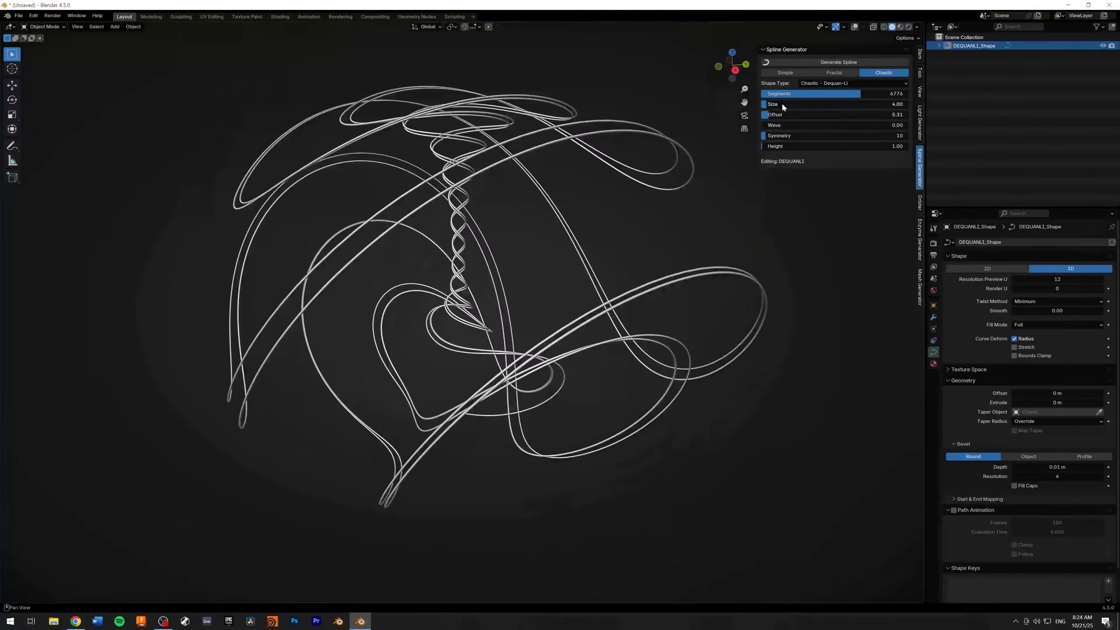
pyautogui.moveTo(417, 163); pyautogui.dragTo(517, 215, button='middle')
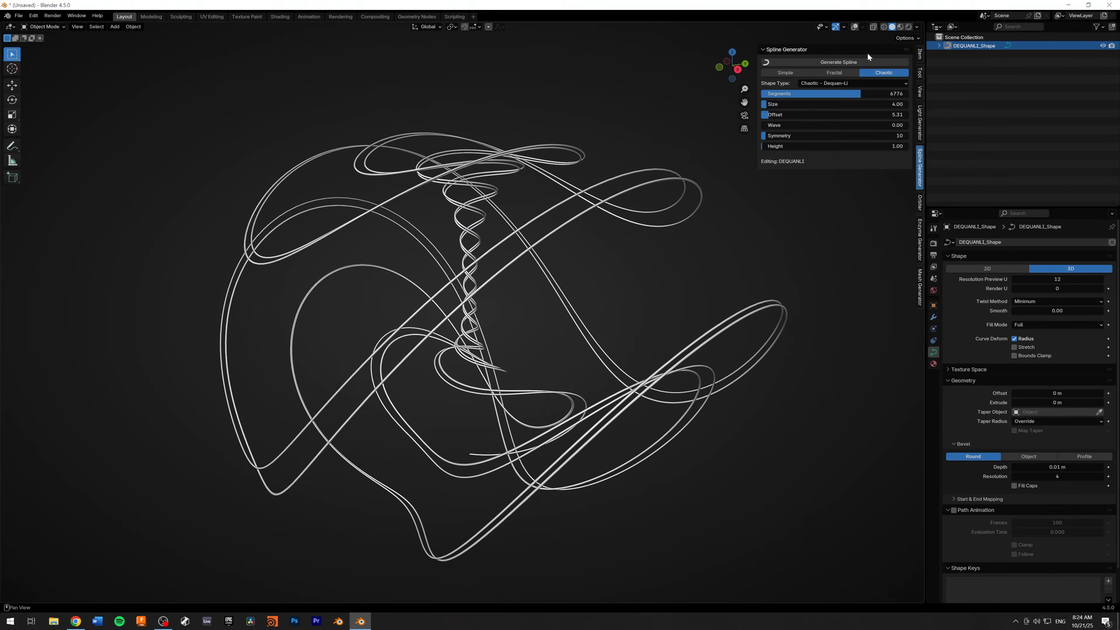
# - Change the spline category to Fractal with the Koch Curve shape and stop Orbiter's rotation
pyautogui.click(835, 74)
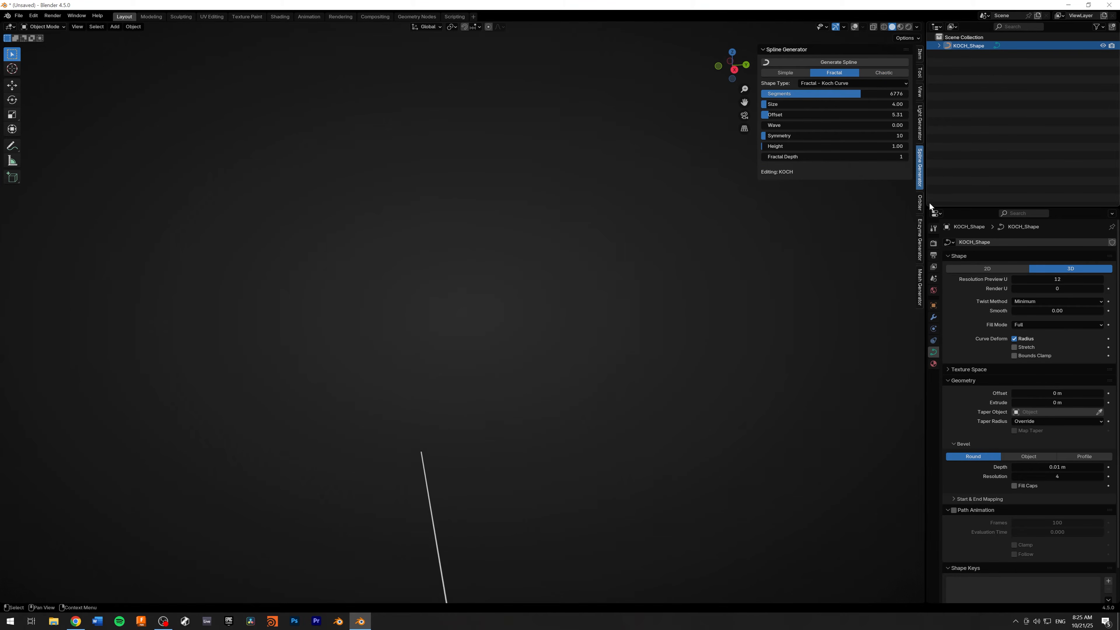
pyautogui.click(920, 202)
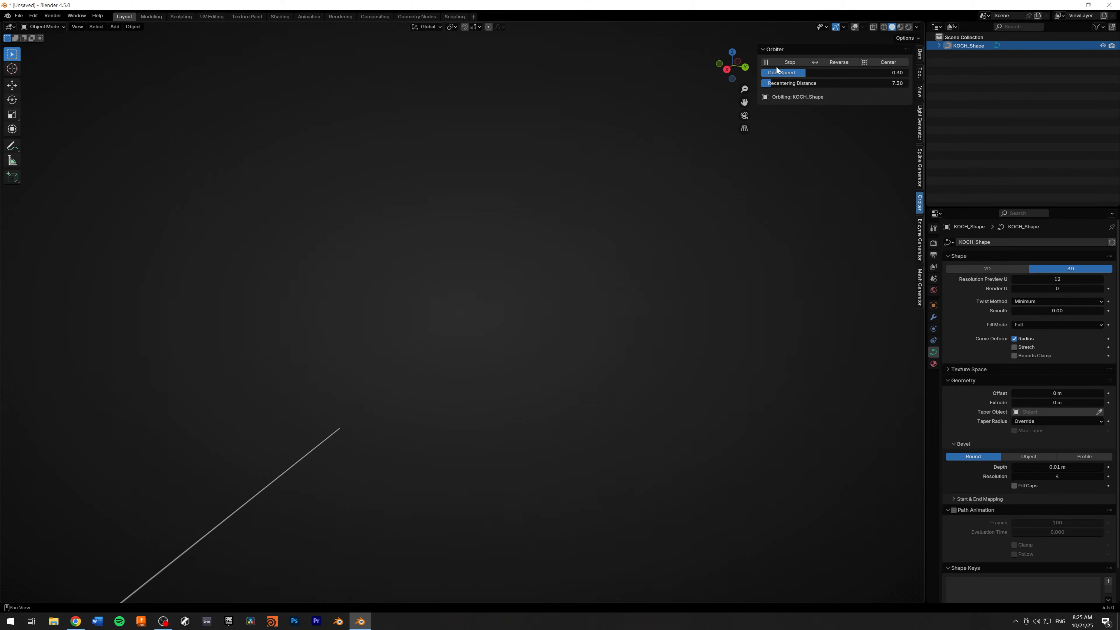
pyautogui.click(790, 62)
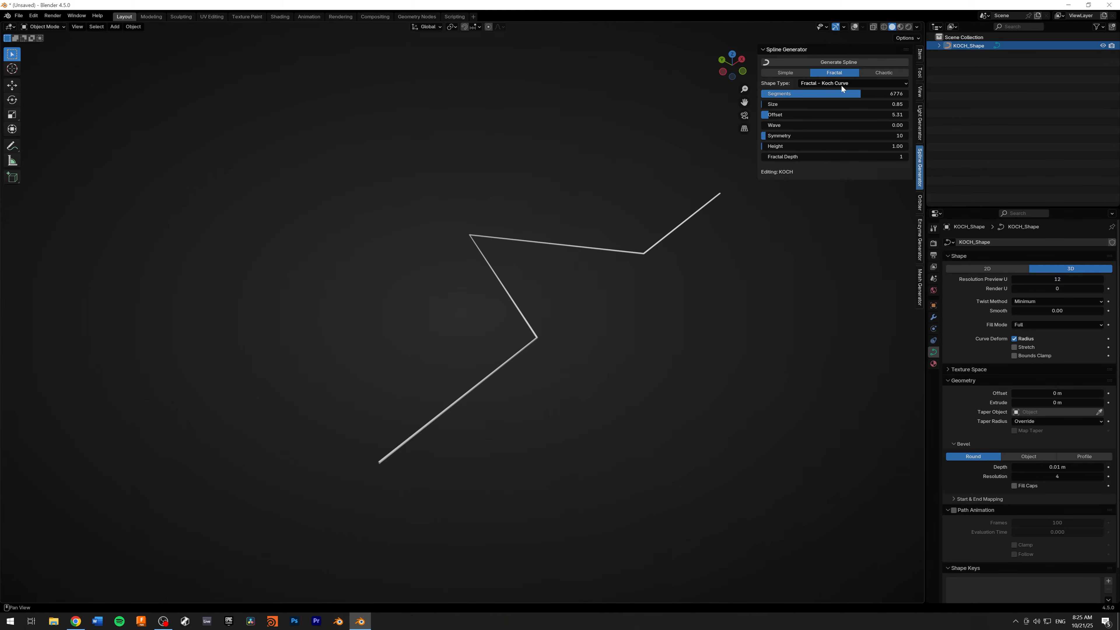
# - Set the Koch Curve's size to 0.85 and its fractal depth to 4
pyautogui.moveTo(795, 156); pyautogui.dragTo(807, 156)
pyautogui.keyDown('shift'); pyautogui.moveTo(755, 173); pyautogui.dragTo(750, 176, button='middle'); pyautogui.keyUp('shift')
pyautogui.scroll(5, 540, 297)
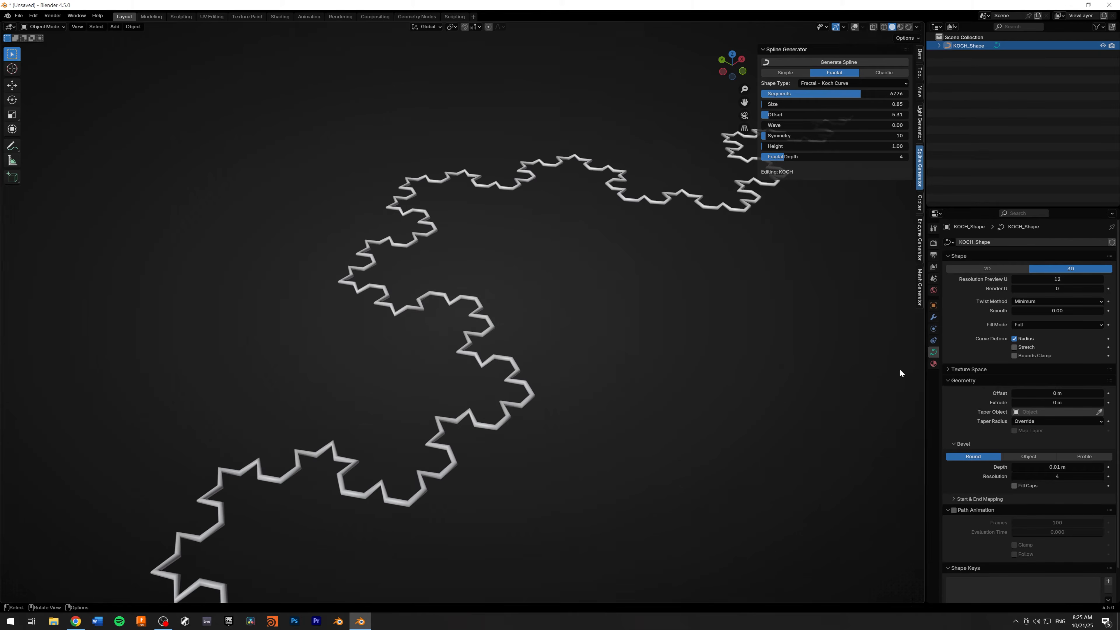
# - Show the viewport overlays and change the spline to a Dragon Curve with fractal depth 10 and bevel depth 0 m
pyautogui.click(854, 27)
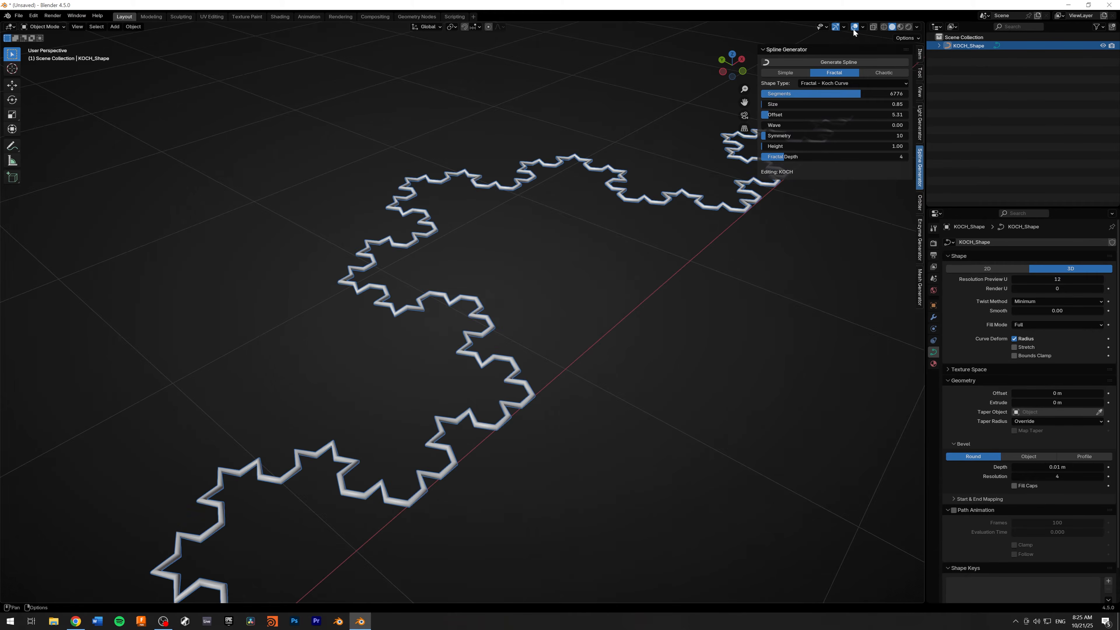
pyautogui.hotkey('ctrl', 'z')
pyautogui.moveTo(595, 194); pyautogui.dragTo(567, 219, button='middle')
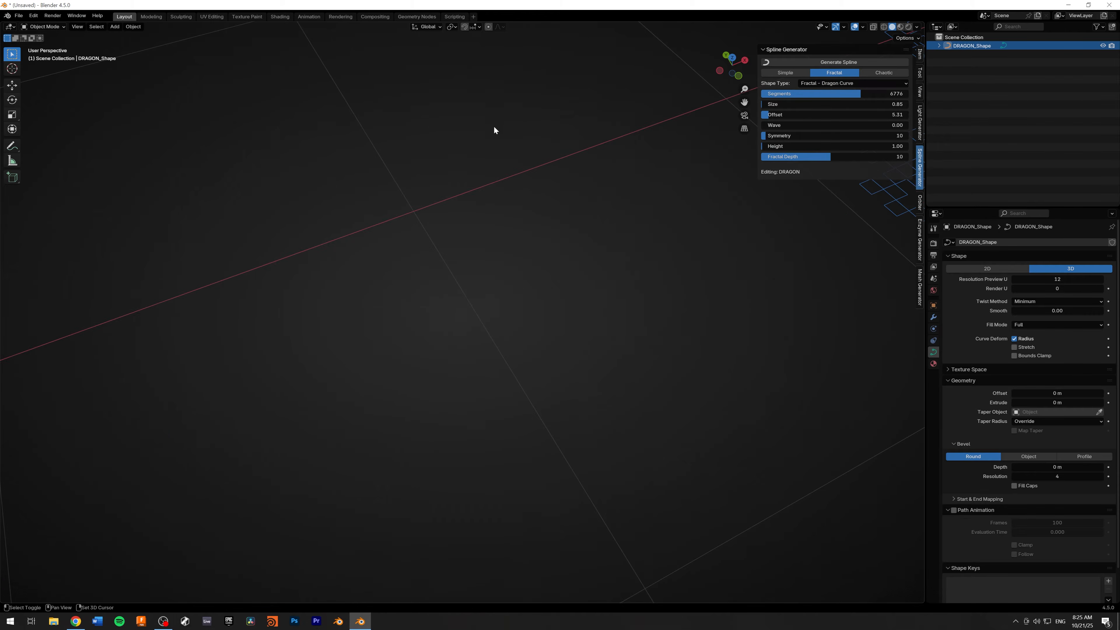
pyautogui.moveTo(492, 127); pyautogui.dragTo(500, 217, button='middle')
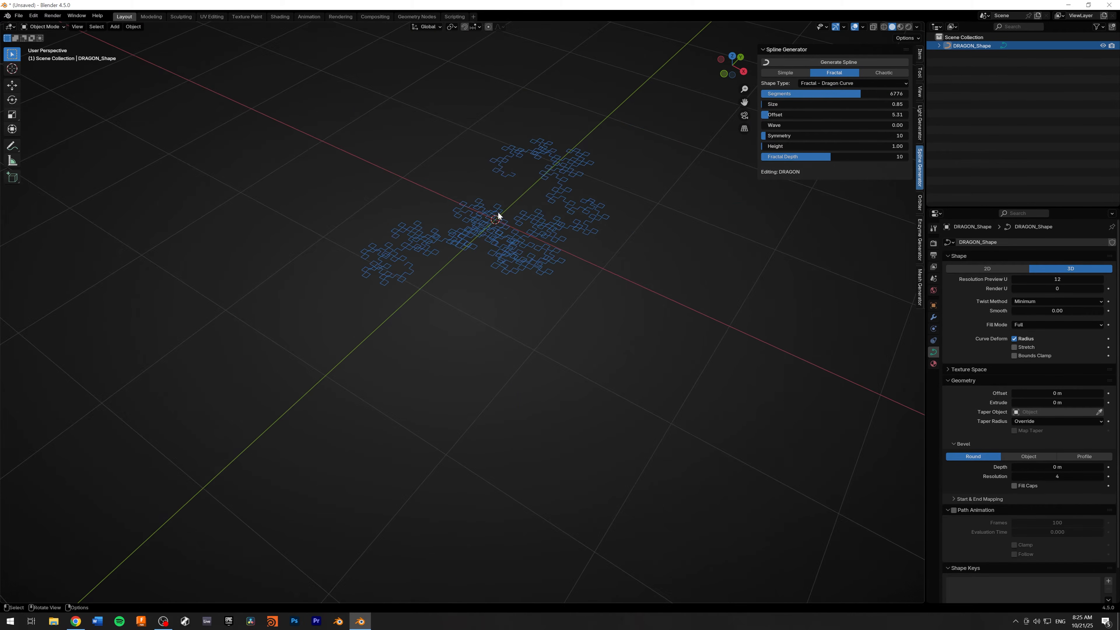
pyautogui.scroll(4, 500, 218)
# - Set the Dragon Curve's segments to 10000, symmetry to 1, height to 1.98 and fractal depth to 14
pyautogui.moveTo(831, 157); pyautogui.dragTo(869, 157)
pyautogui.moveTo(860, 94); pyautogui.dragTo(909, 93)
pyautogui.moveTo(869, 157); pyautogui.dragTo(762, 135)
pyautogui.moveTo(763, 146); pyautogui.dragTo(763, 146)
pyautogui.moveTo(507, 208); pyautogui.dragTo(553, 212, button='middle')
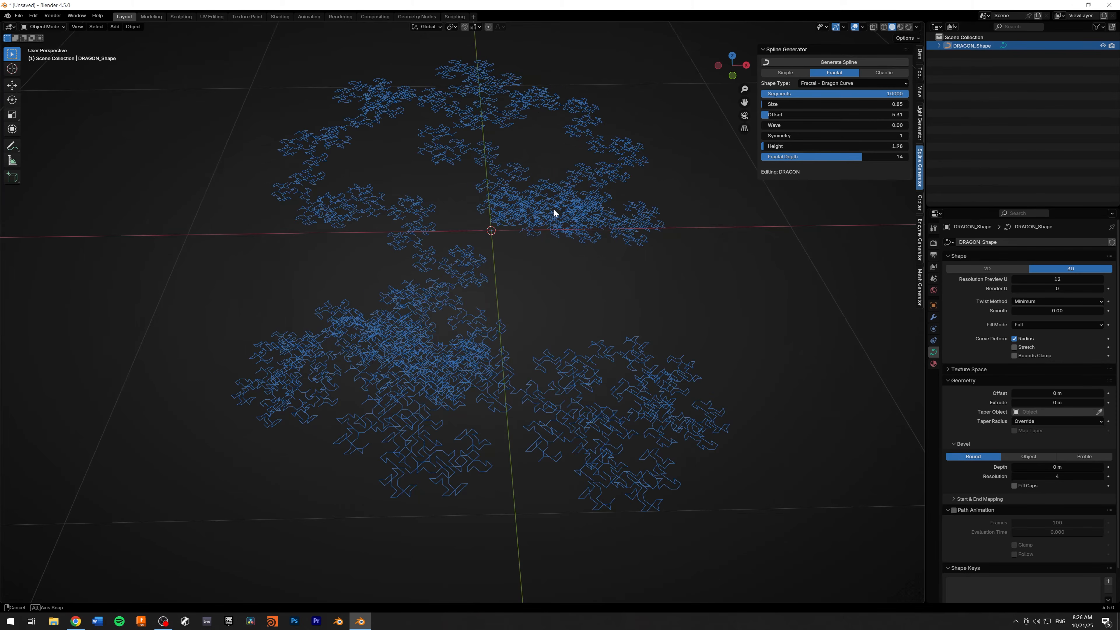
# - Change the shape type to Spiral Fractal with offset 0, wave 3.35 and height 0
pyautogui.moveTo(788, 114)
pyautogui.mouseDown()
pyautogui.moveTo(762, 115)
pyautogui.moveTo(790, 125)
pyautogui.mouseUp()
pyautogui.moveTo(477, 225); pyautogui.dragTo(499, 218, button='middle')
pyautogui.scroll(5, 499, 218)
pyautogui.click(831, 75)
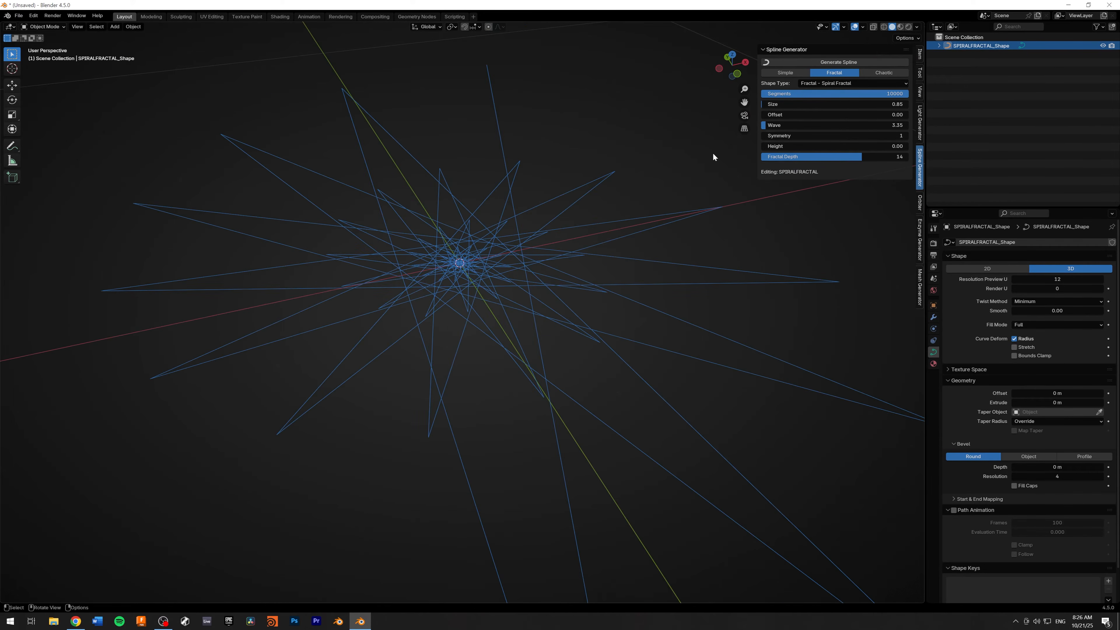
pyautogui.moveTo(661, 141); pyautogui.dragTo(624, 142, button='middle')
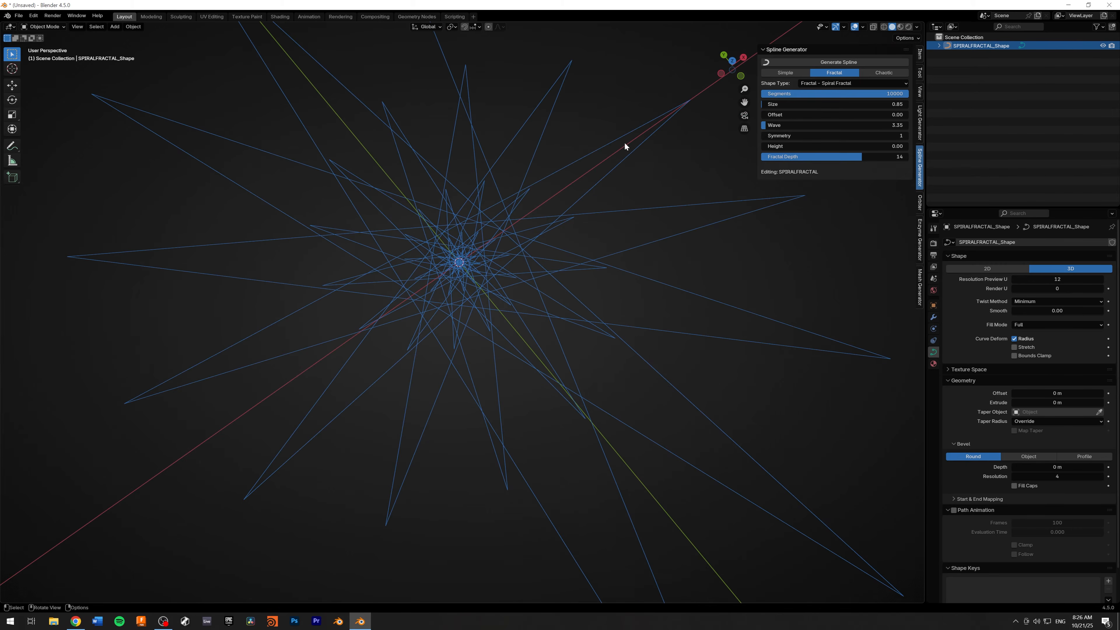
# - Set the Spiral Fractal's wave to 13.78
pyautogui.moveTo(780, 114); pyautogui.dragTo(842, 125)
pyautogui.moveTo(648, 155); pyautogui.dragTo(648, 127, button='middle')
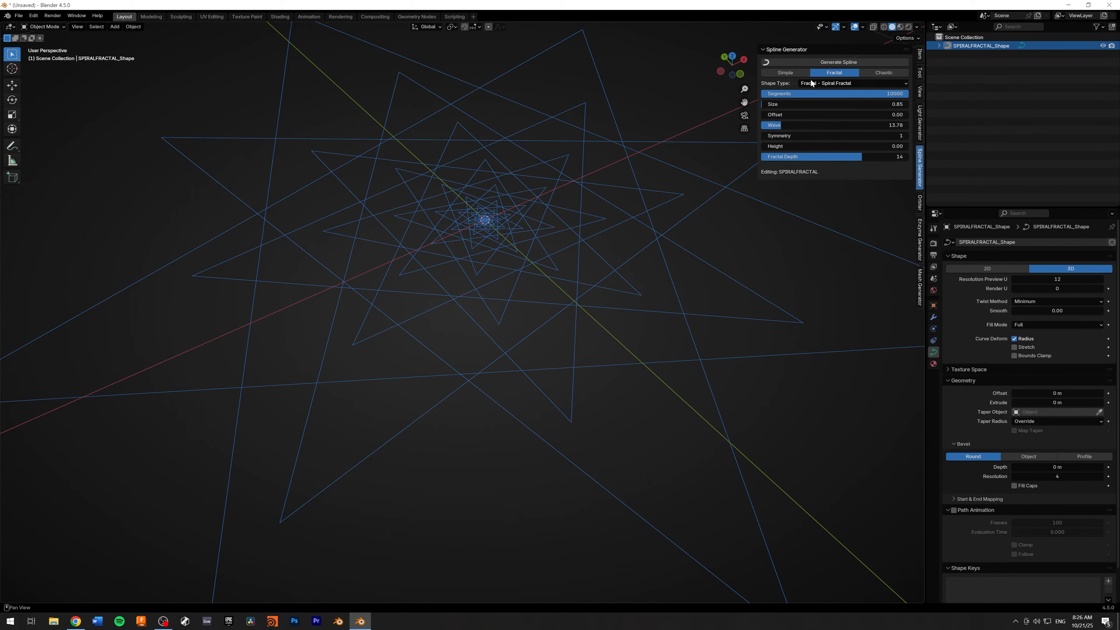
# - Switch the spline to a Simple Spiral with size 1.84, offset 5.51 and height 2.36
pyautogui.click(778, 75)
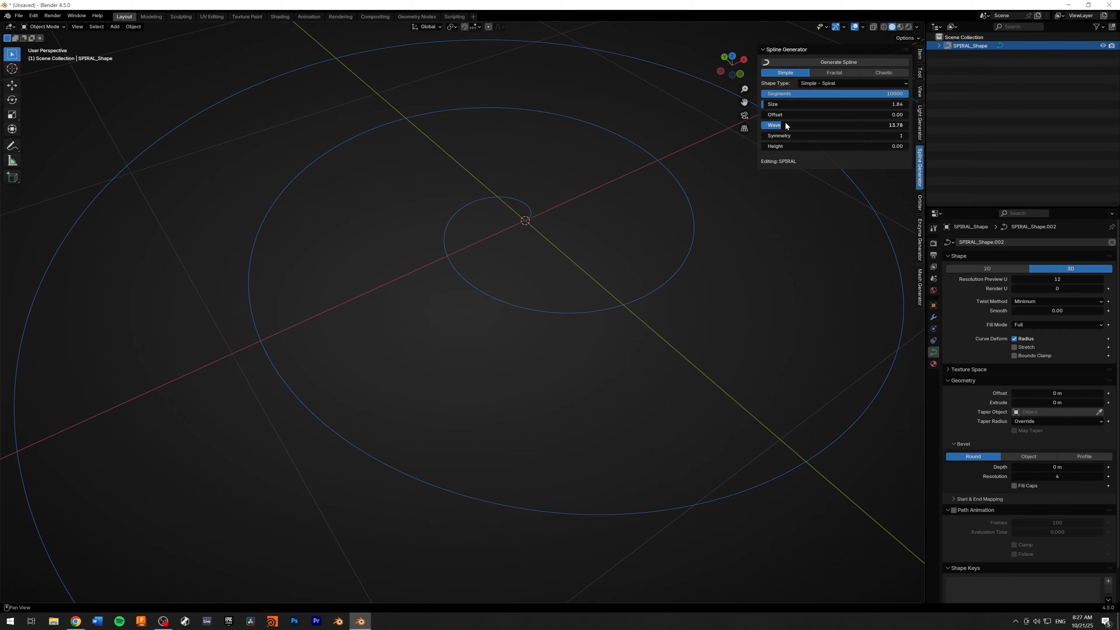
pyautogui.moveTo(797, 116); pyautogui.dragTo(816, 114)
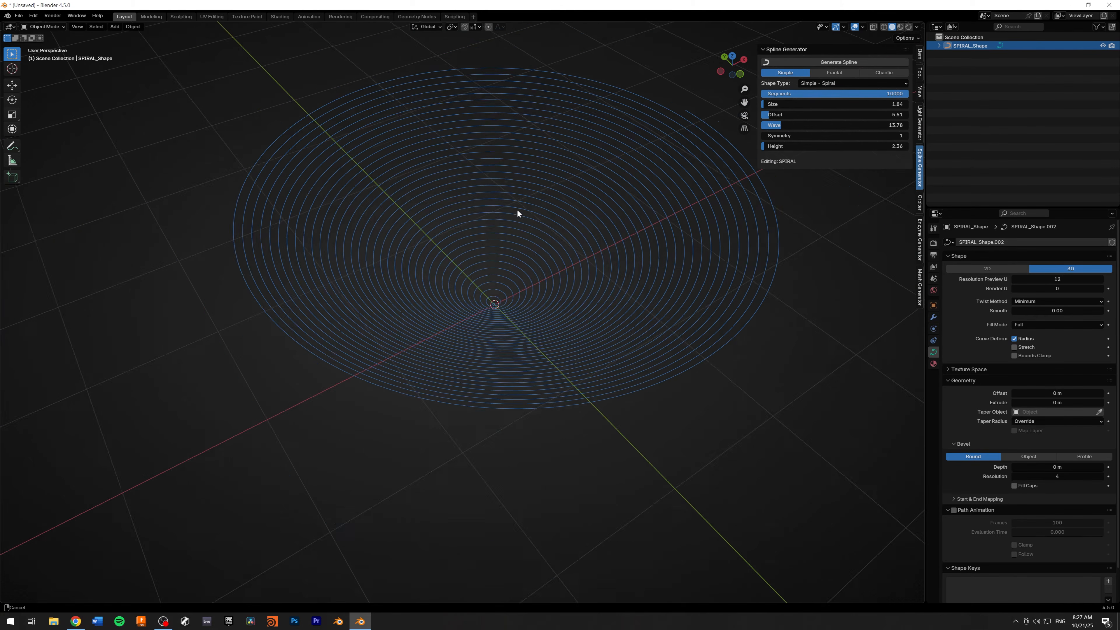
pyautogui.keyDown('shift'); pyautogui.moveTo(517, 209); pyautogui.dragTo(505, 212, button='middle'); pyautogui.keyUp('shift')
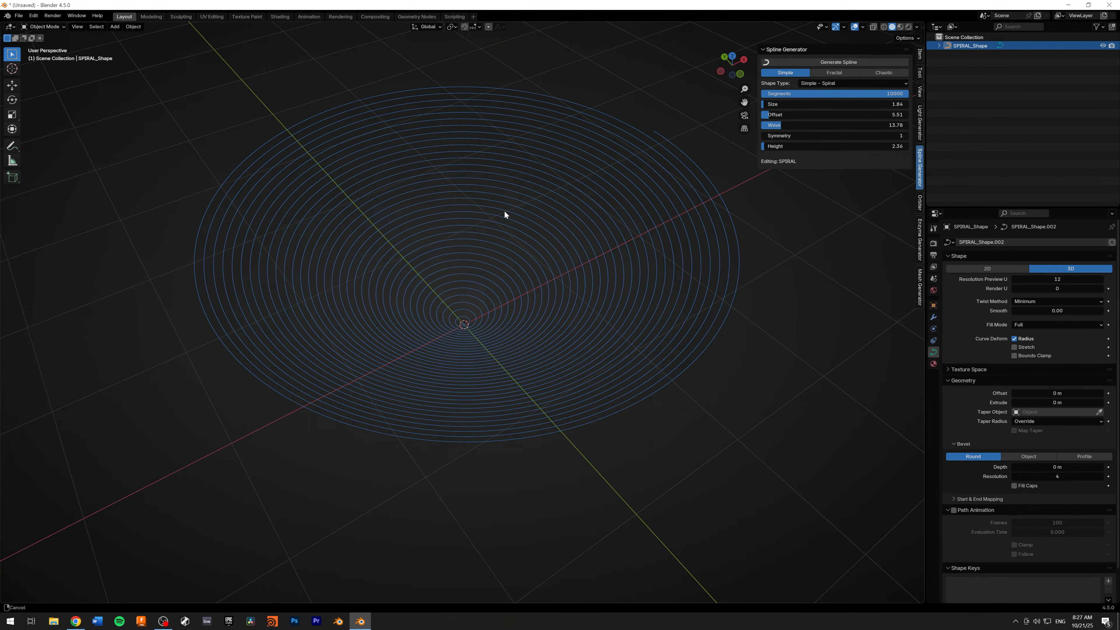
# - Generate a second, separate spiral spline with size 2.82, offset 1.18 and wave 10.43
pyautogui.click(981, 108)
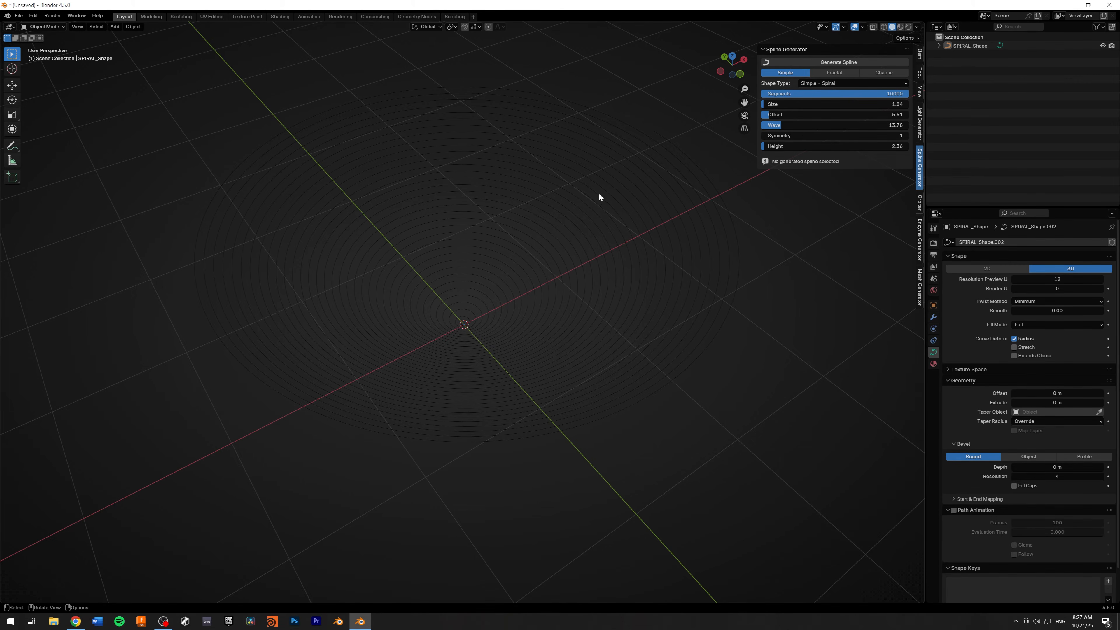
pyautogui.click(842, 63)
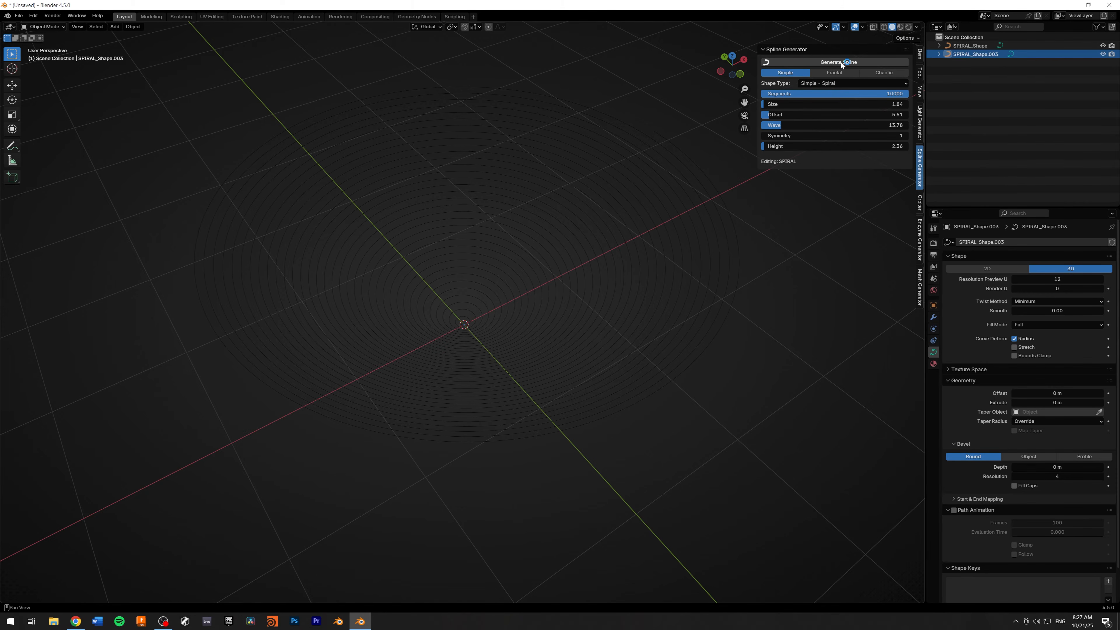
pyautogui.moveTo(766, 105); pyautogui.dragTo(811, 105)
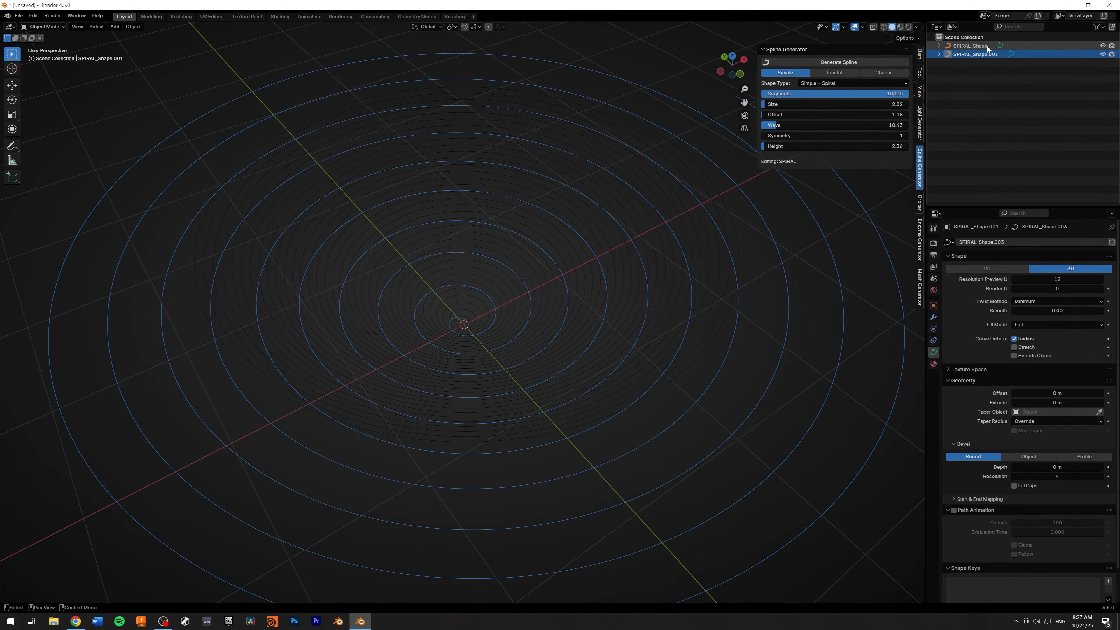
# - Select the first spiral, SPIRAL_Shape, and adjust its segment count
pyautogui.click(958, 46)
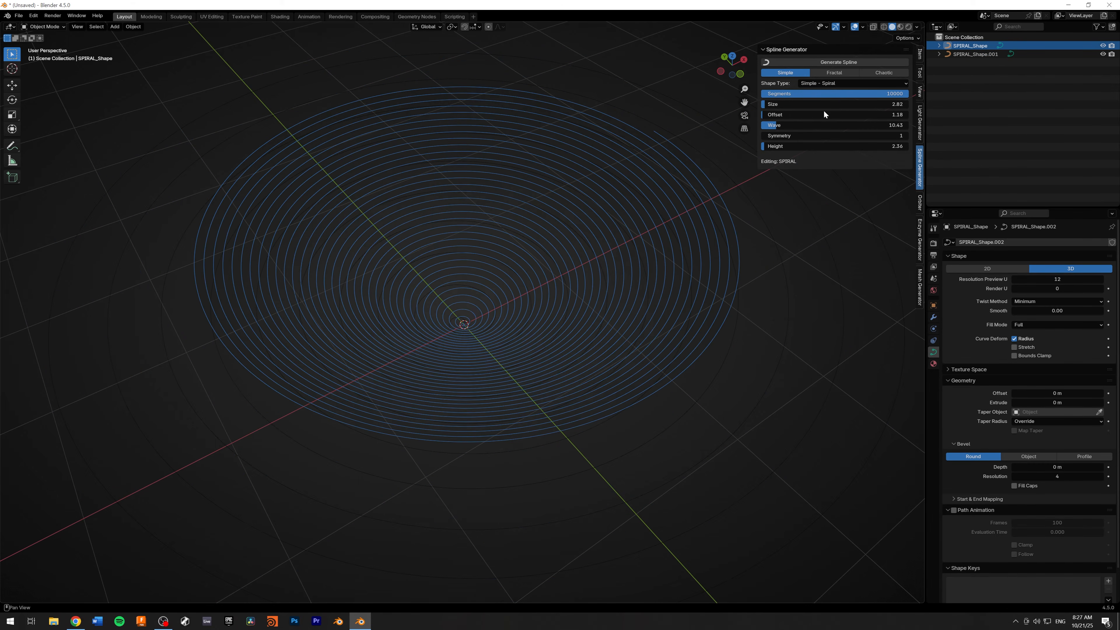
pyautogui.moveTo(891, 97); pyautogui.dragTo(884, 96)
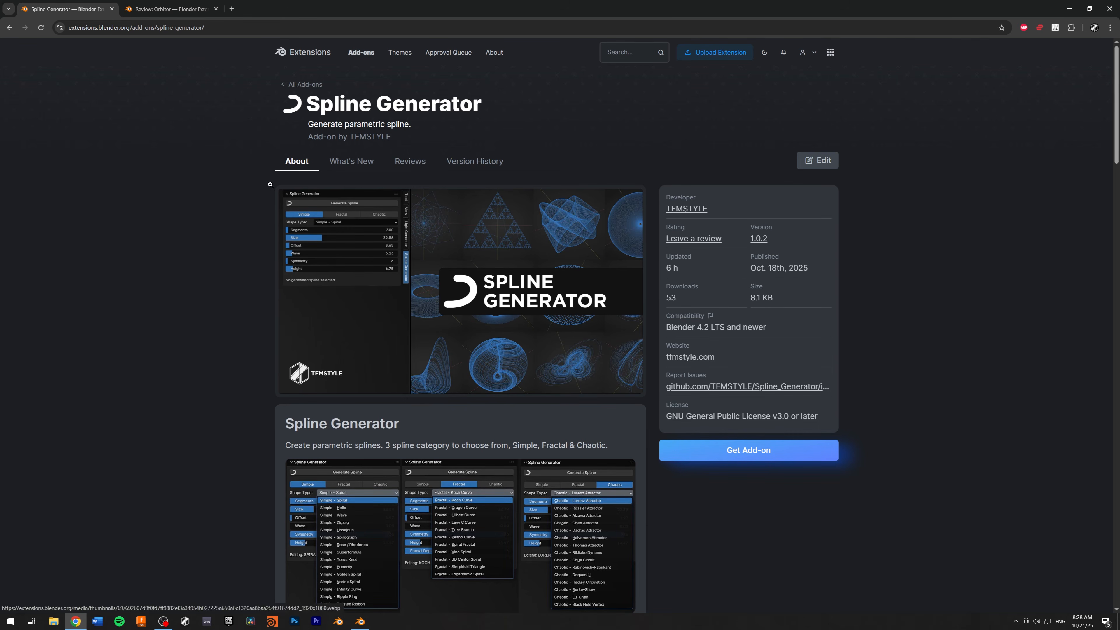
# - Review the description, shape lists and preset previews on the Spline Generator page of Blender Extensions in Chrome
pyautogui.scroll(-5, 595, 305)
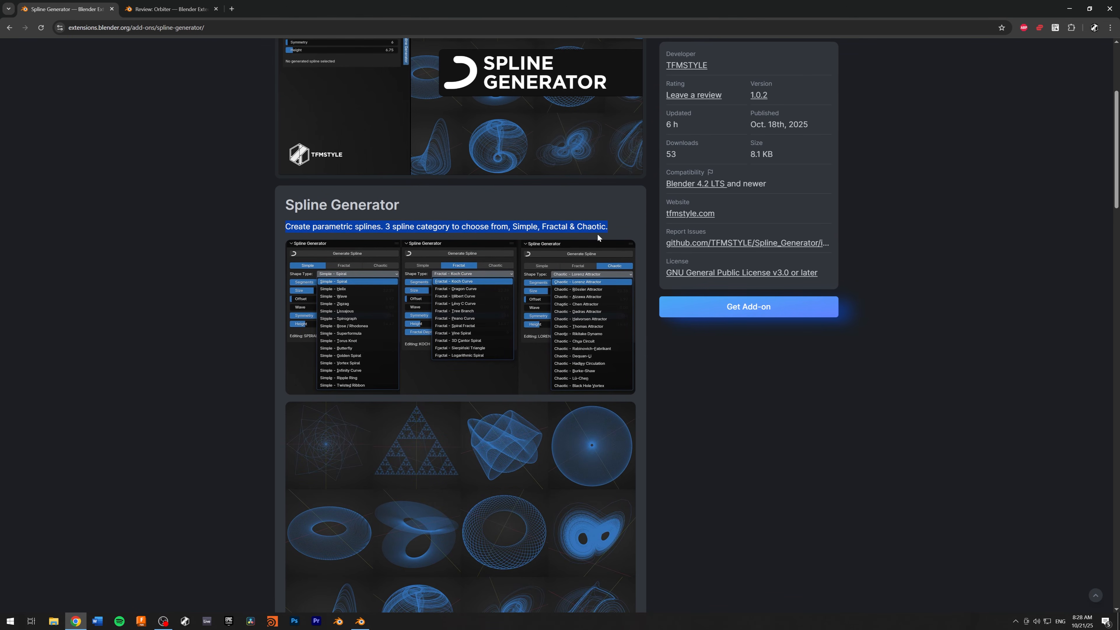
pyautogui.click(597, 233)
pyautogui.scroll(-9, 447, 272)
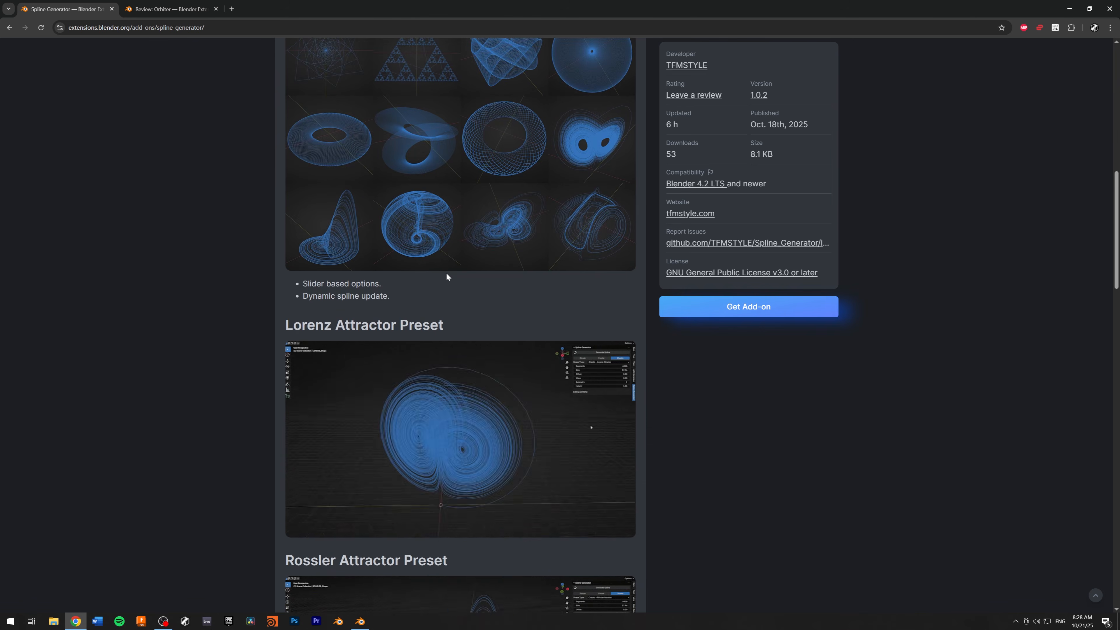
pyautogui.scroll(9, 447, 272)
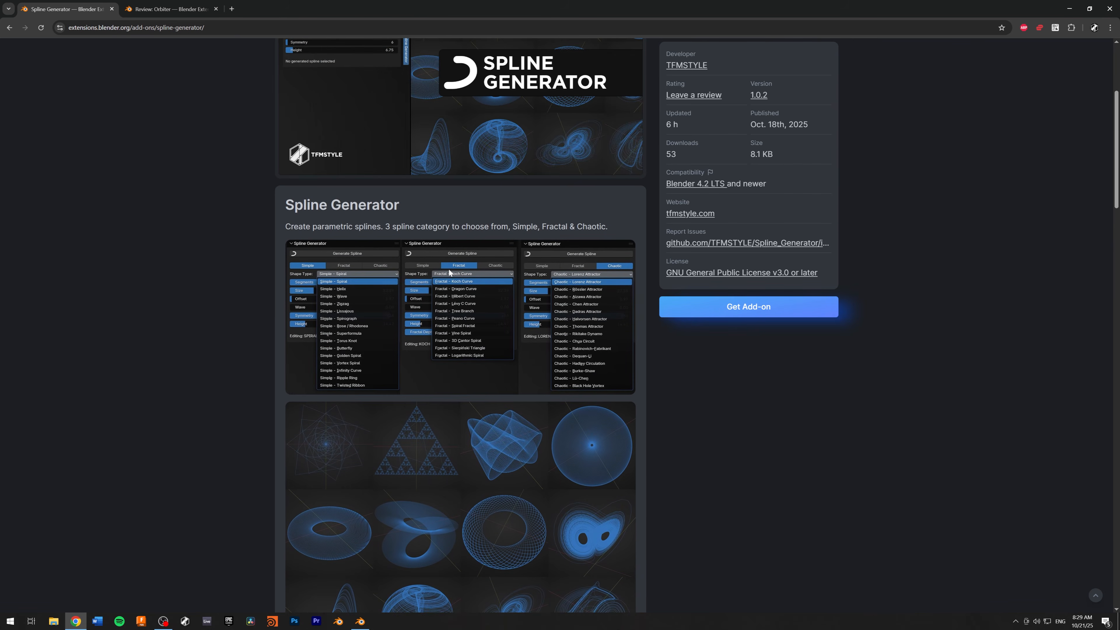
pyautogui.scroll(5, 448, 268)
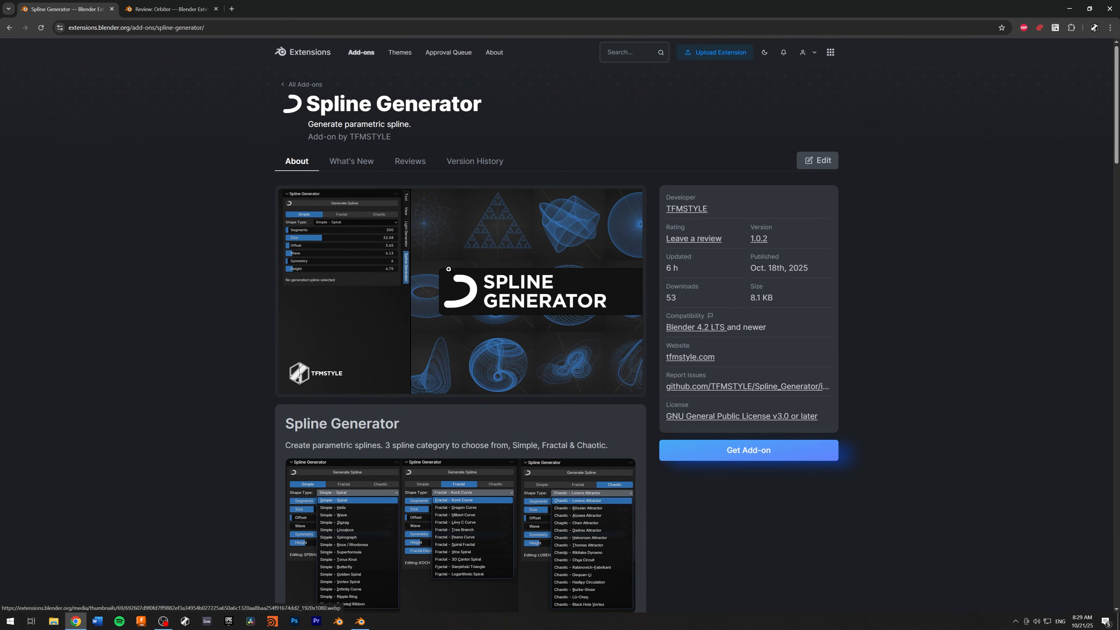